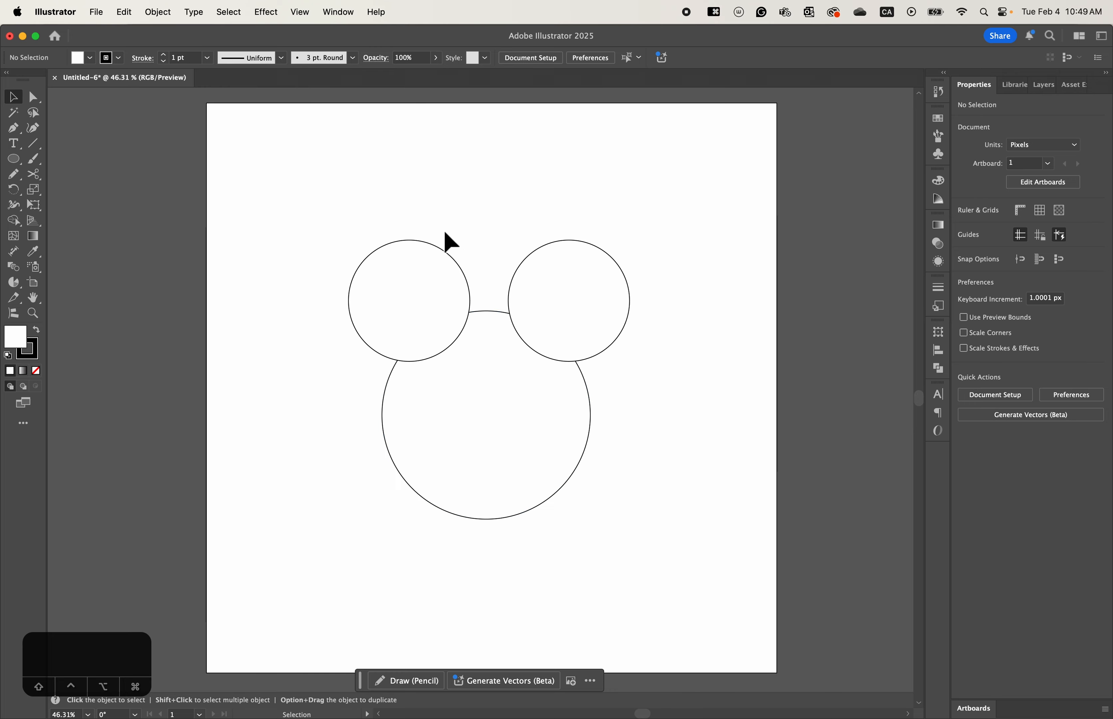
Try uniting the three overlapping circles into a single shape with the Pathfinder Unite mode, and undo it.
left_click_drag(659, 501, 358, 295)
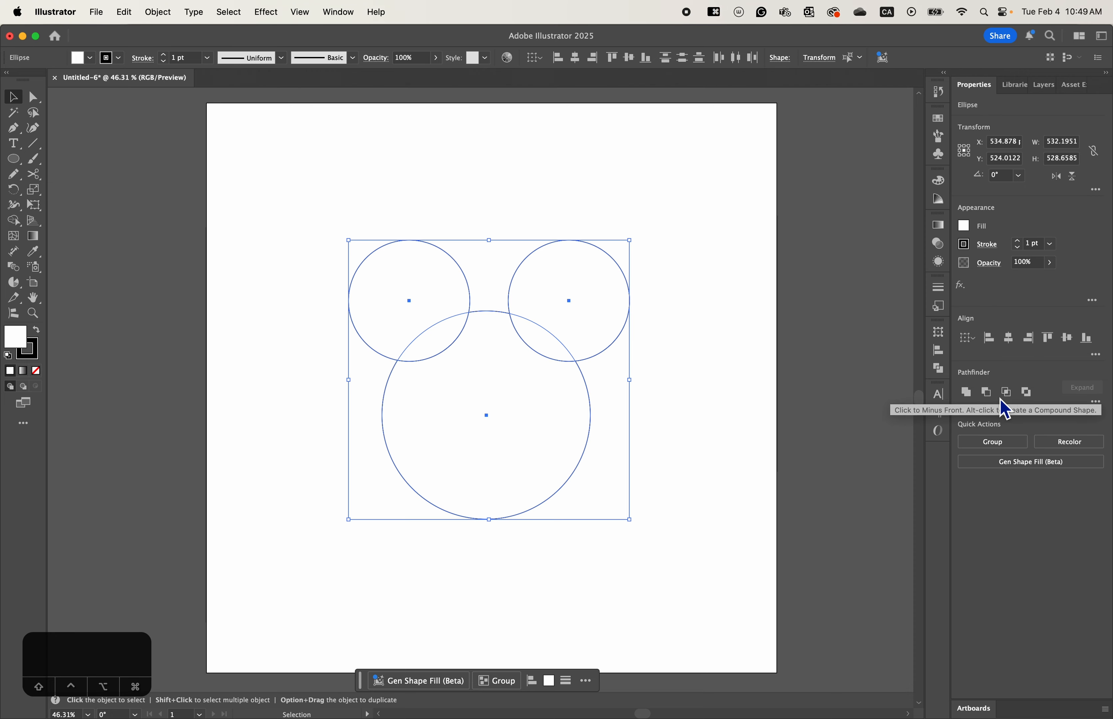
left_click(966, 393)
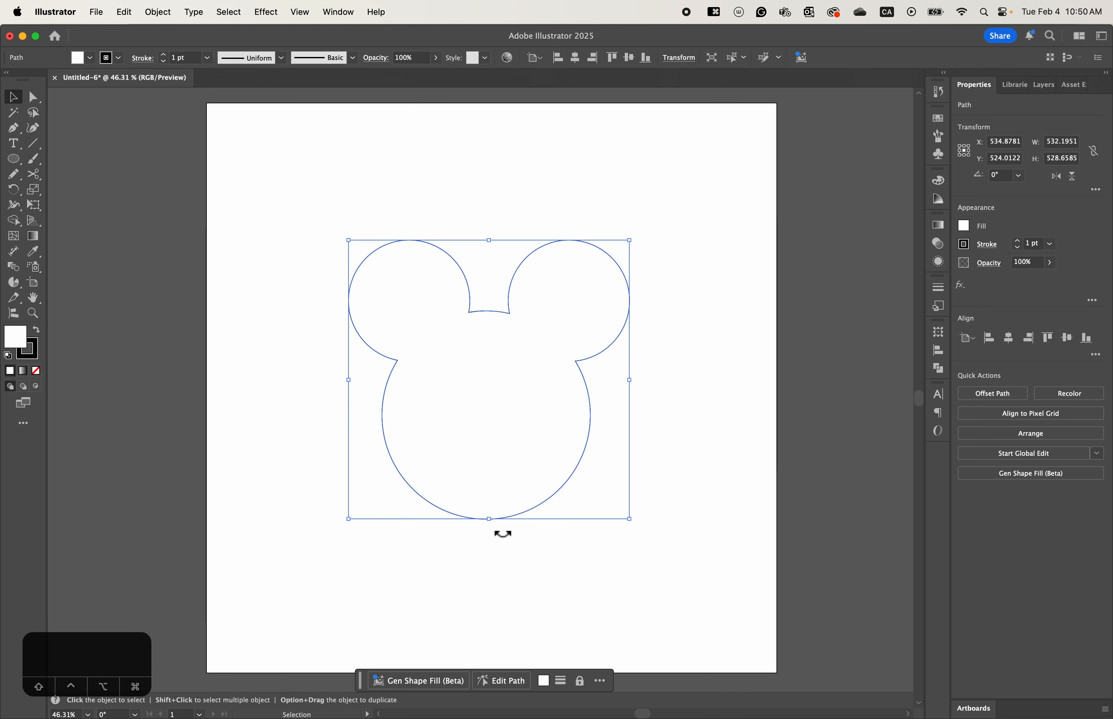
key("super+z")
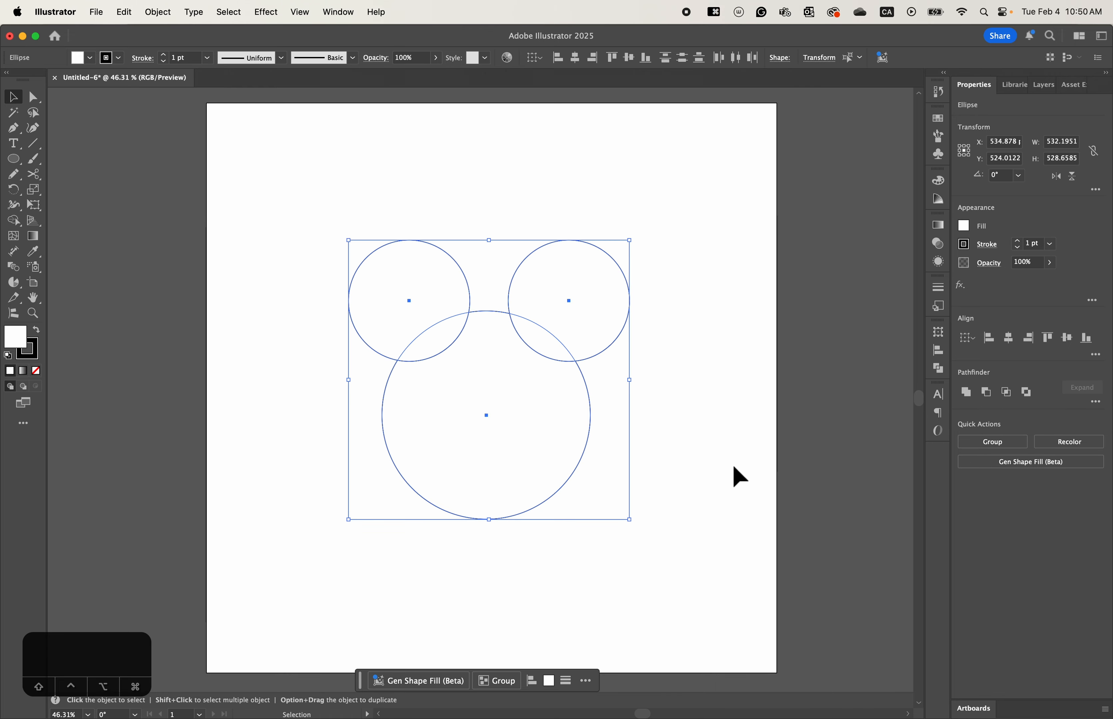
Try subtracting the two small circles from the large circle with the Pathfinder Minus Front mode, and undo it.
left_click(938, 369)
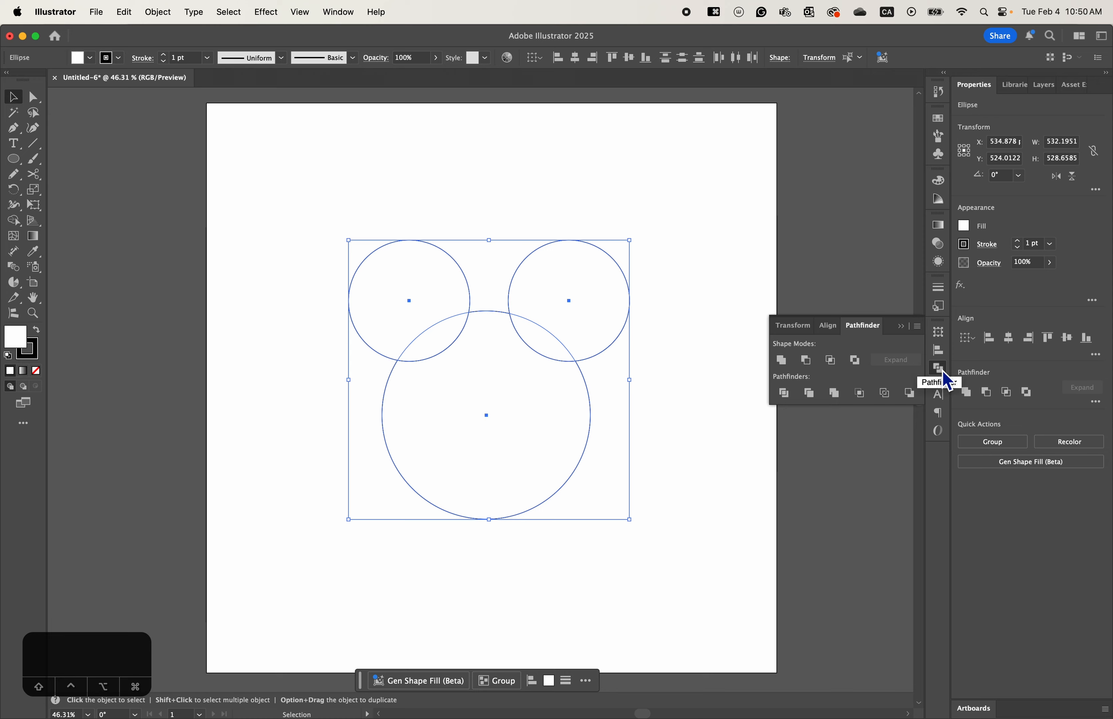
left_click(346, 17)
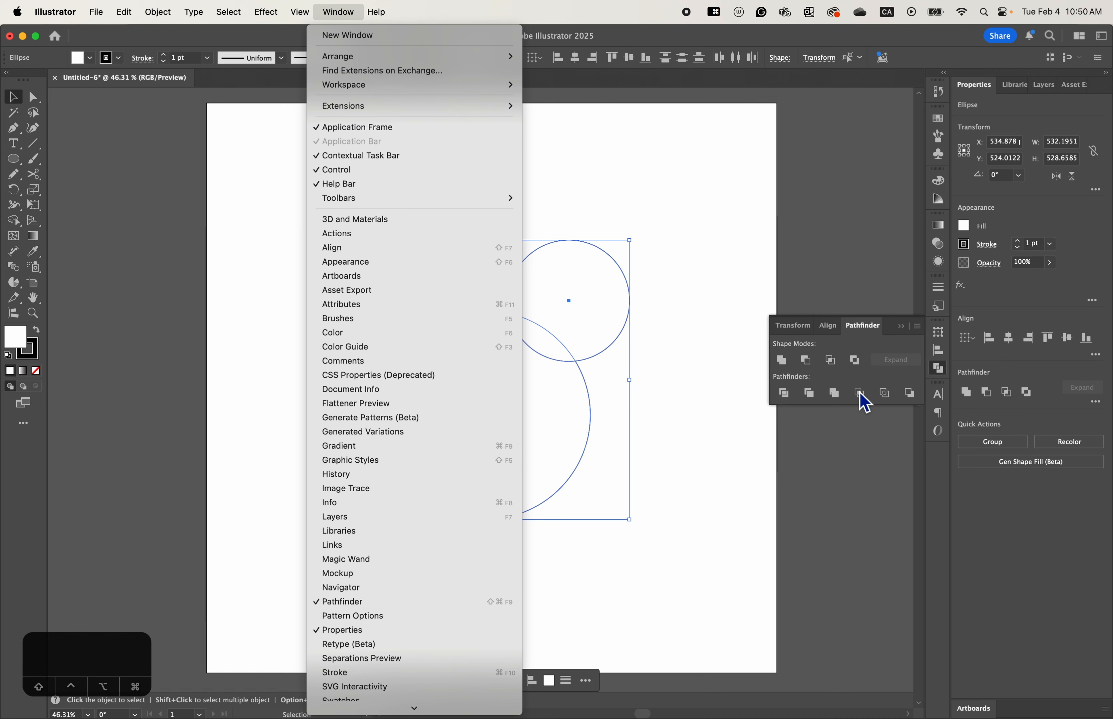
left_click(886, 322)
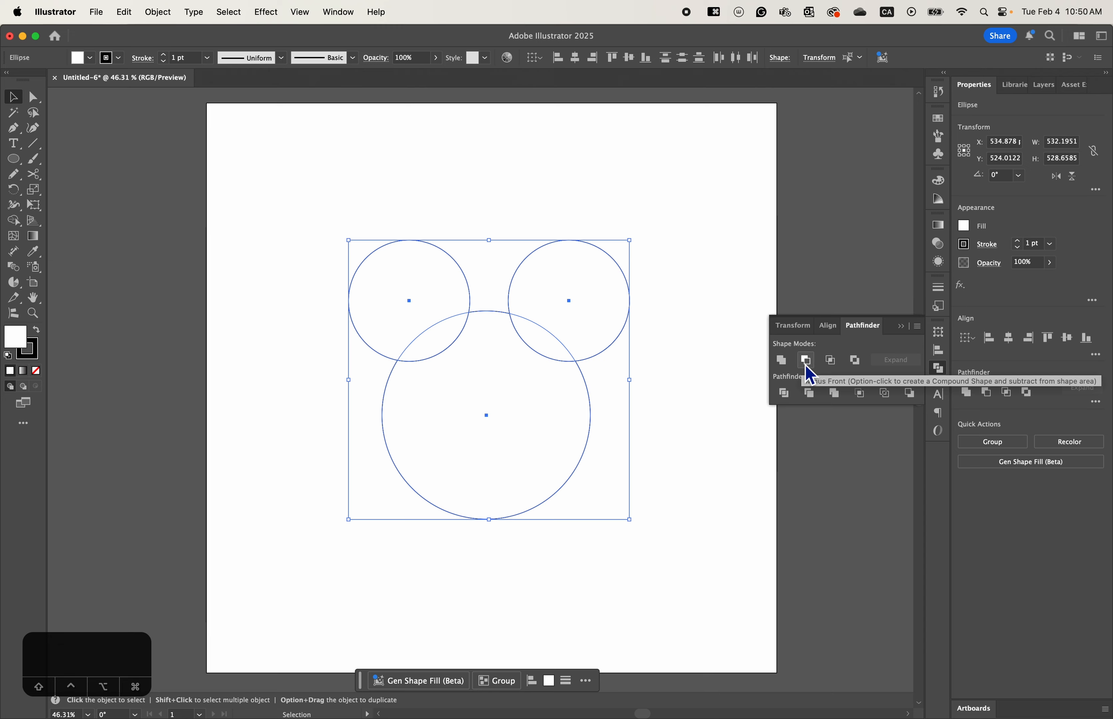
left_click(439, 216)
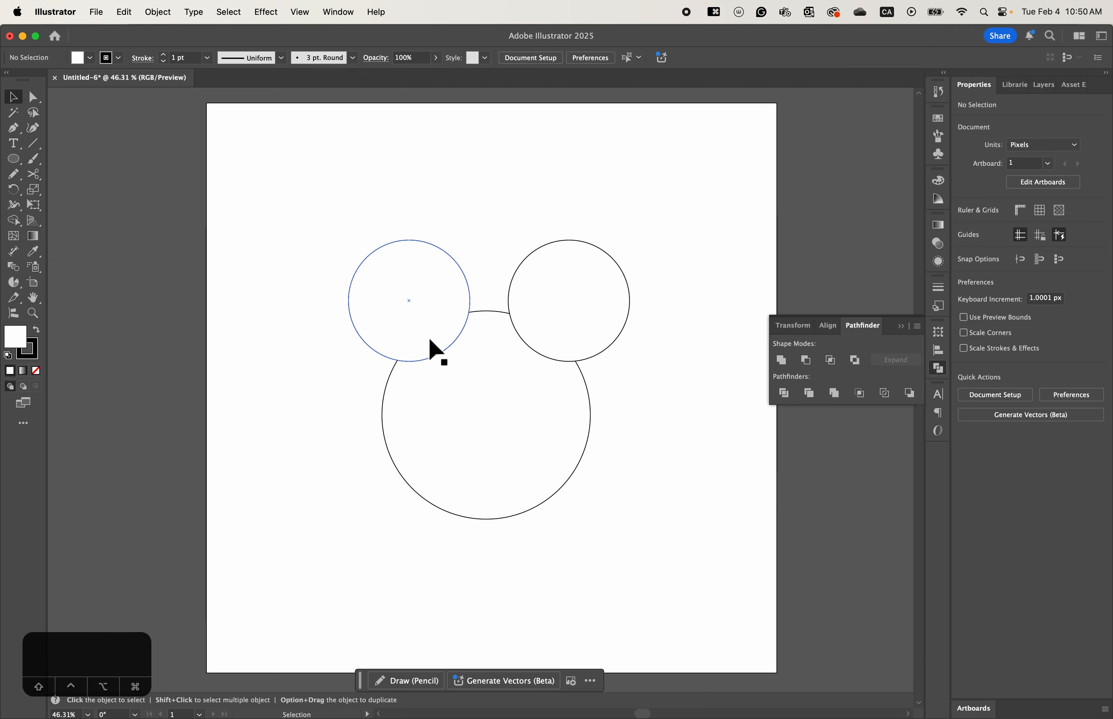
left_click_drag(373, 191, 638, 510)
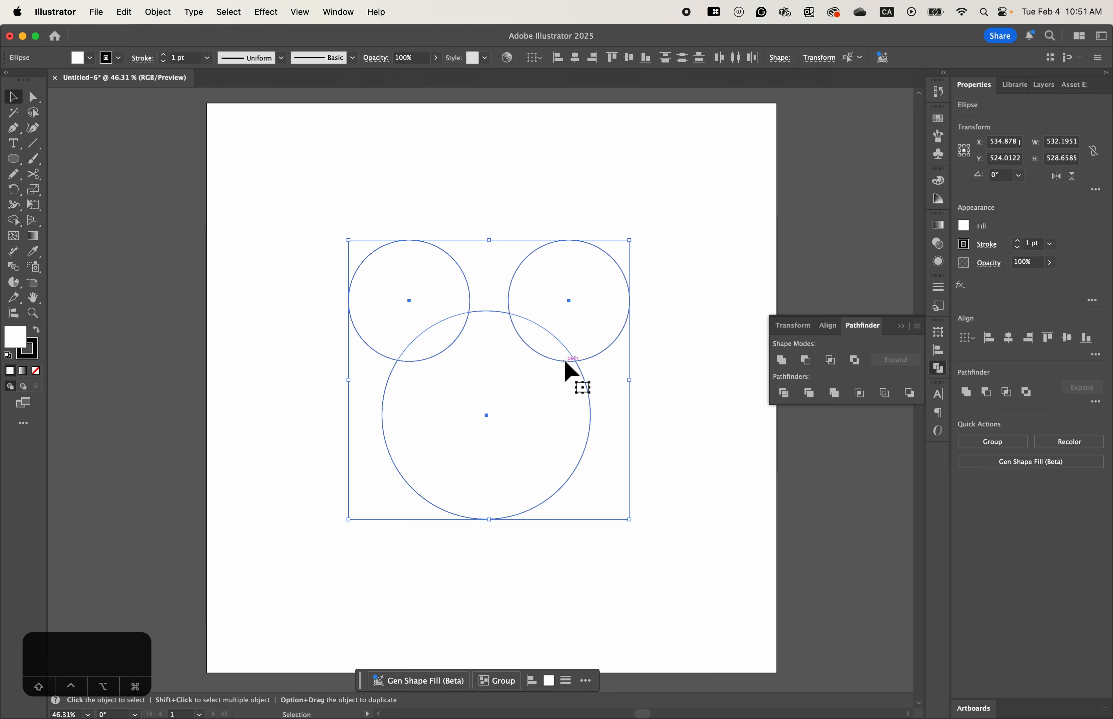
left_click(806, 360)
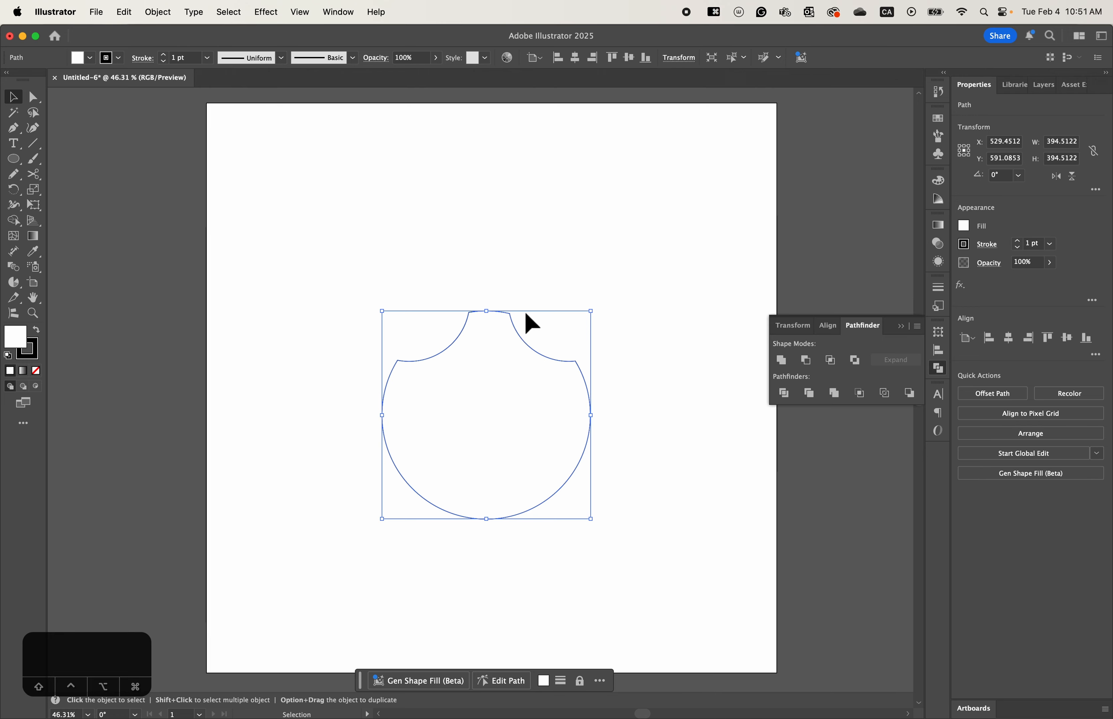
key("super+z")
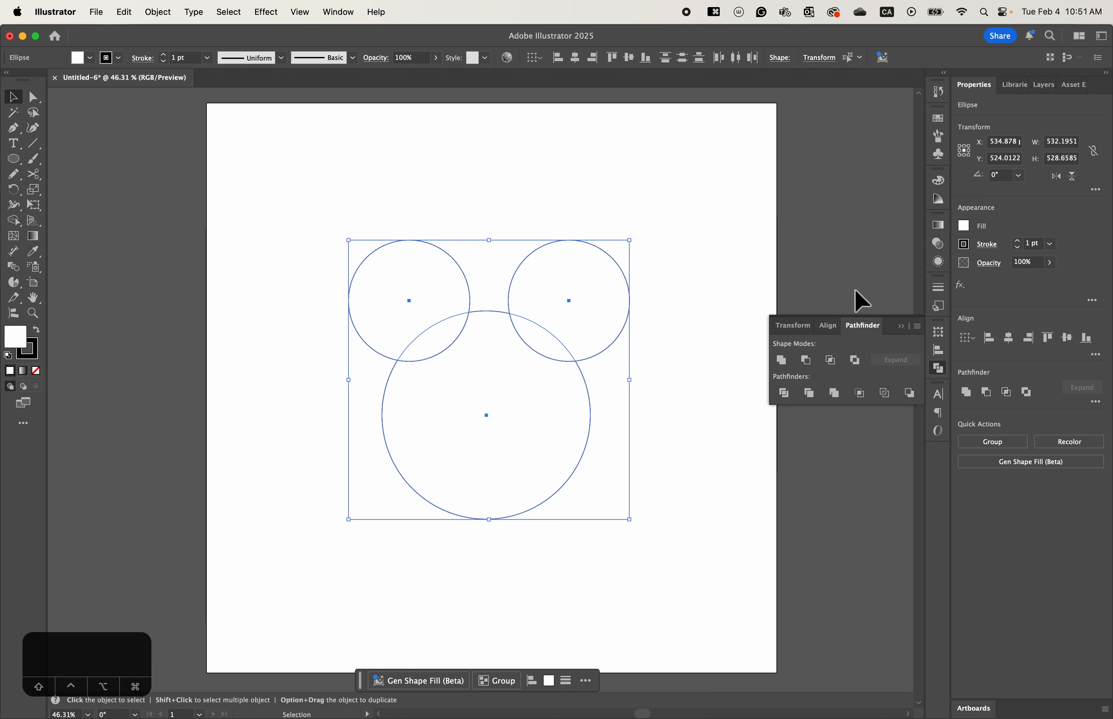
left_click(900, 326)
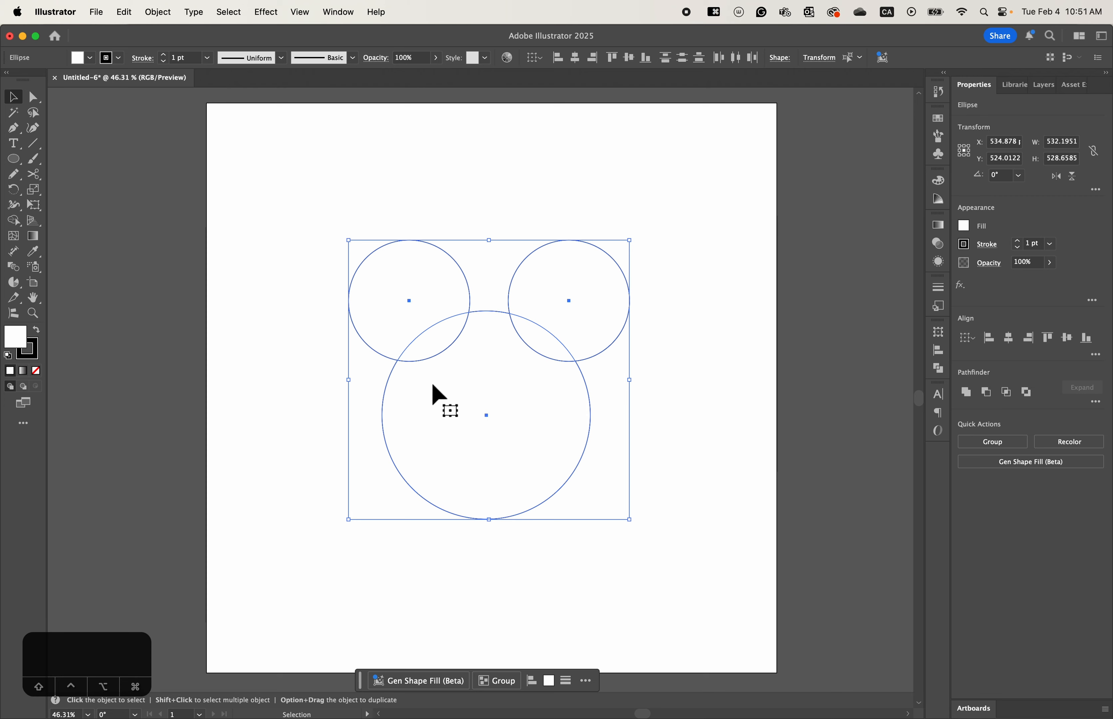
left_click(18, 225)
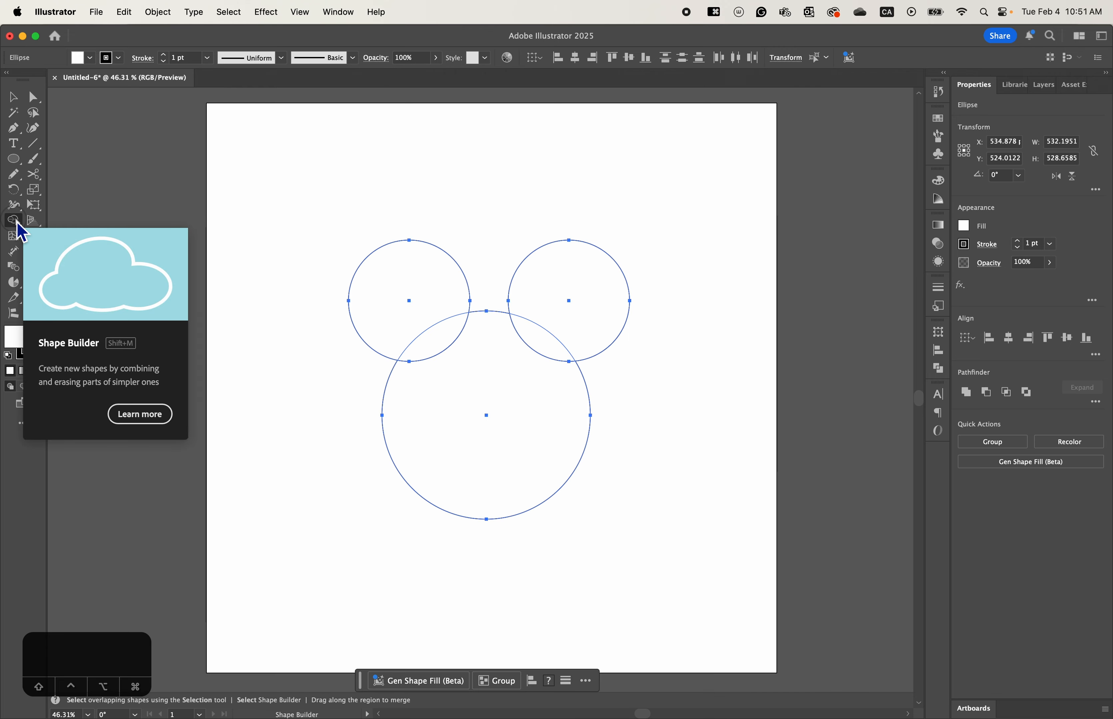
left_click(14, 98)
left_click(212, 238)
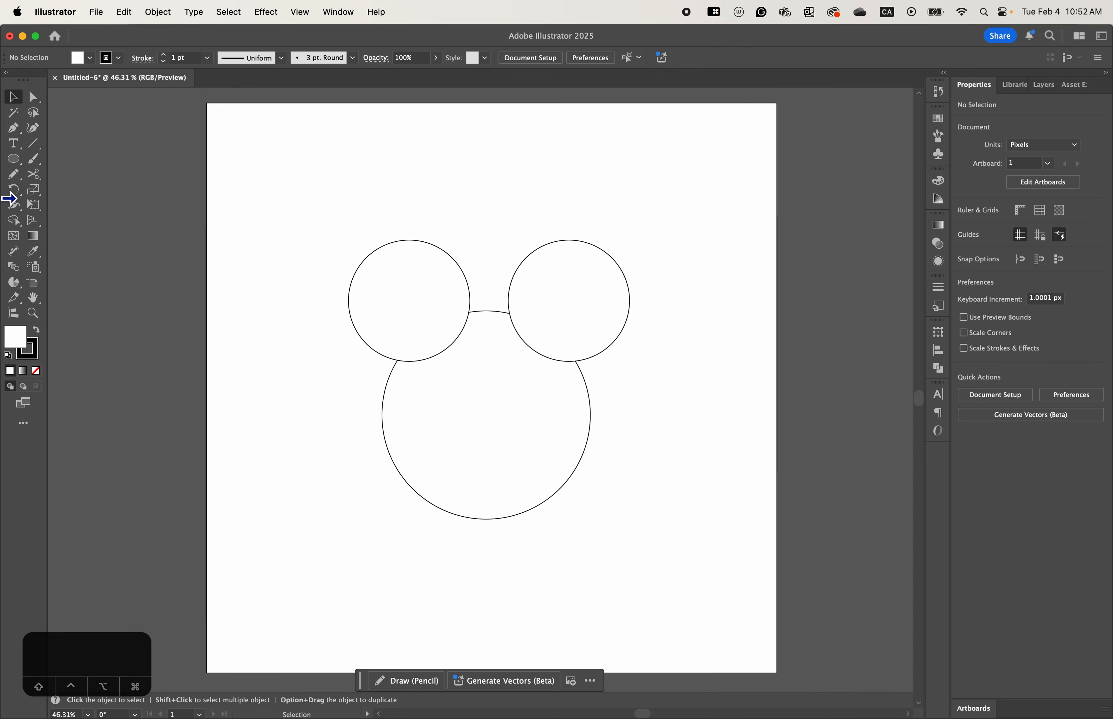
left_click(14, 220)
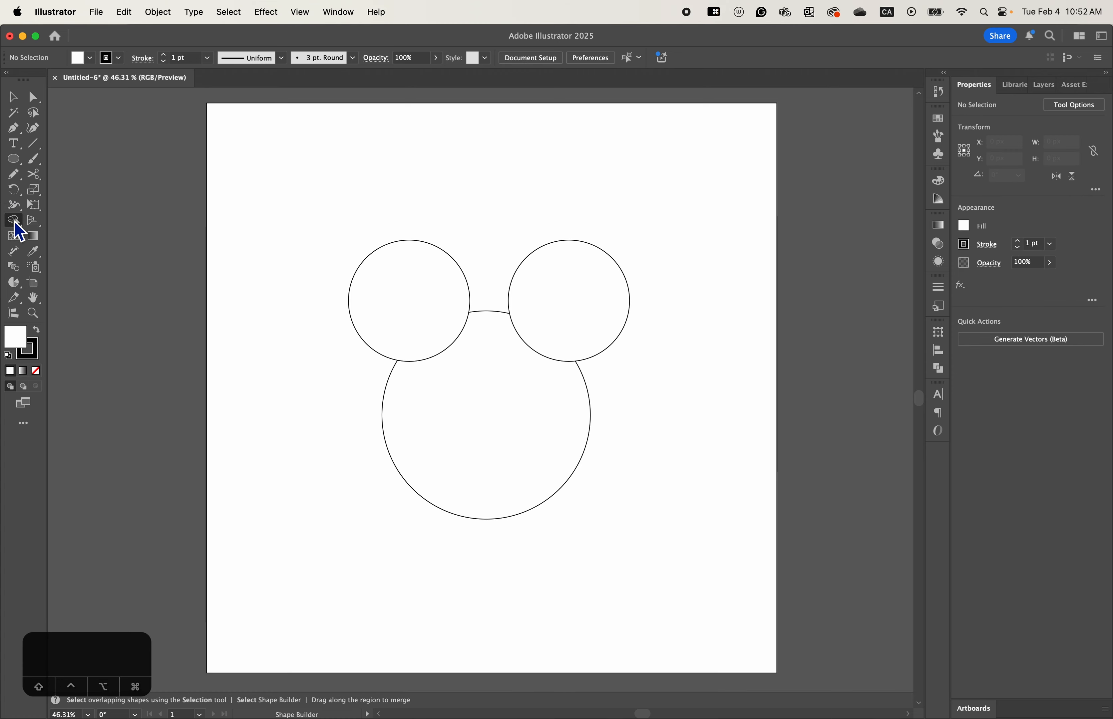
left_click(16, 224)
left_click(110, 221)
left_click(524, 382)
left_click(350, 284)
left_click(22, 100)
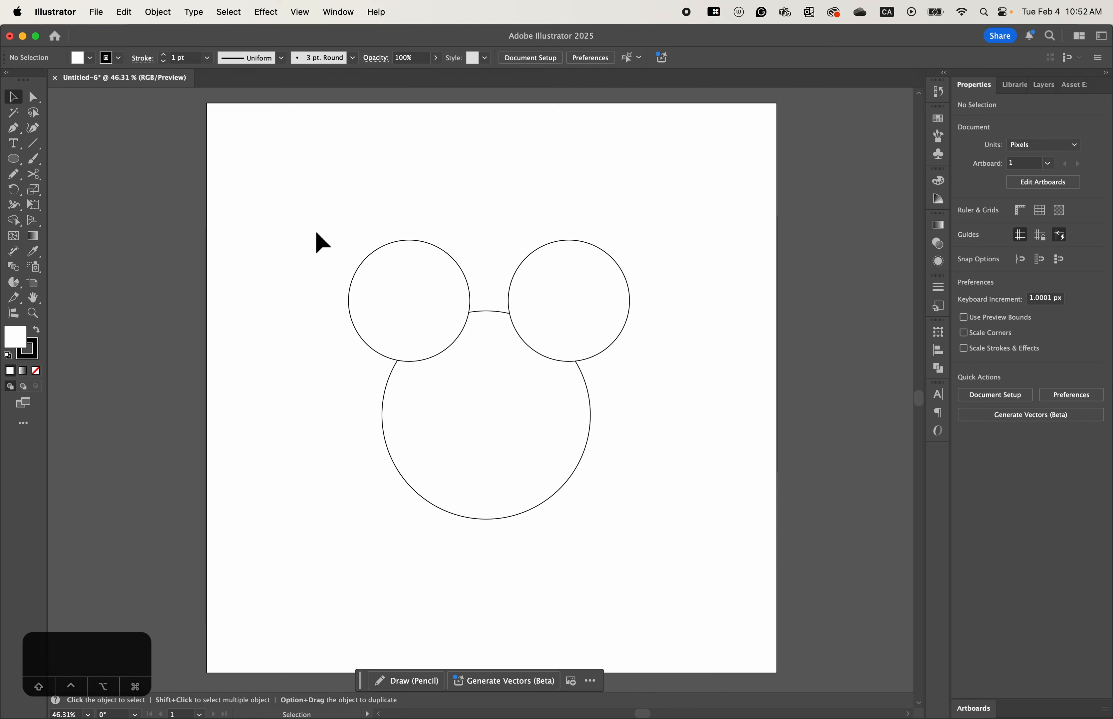
Try selecting the three circles one by one and by enclosing them all in a single selection area.
left_click(442, 341)
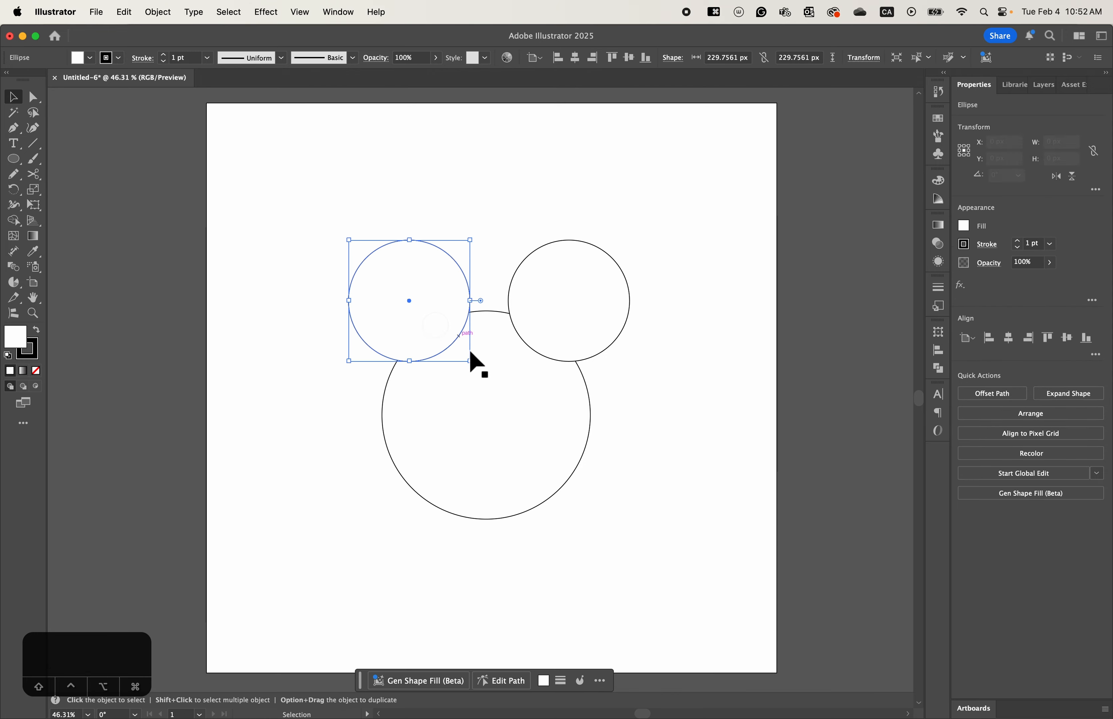
left_click(502, 374, "shift")
left_click(571, 314, "shift")
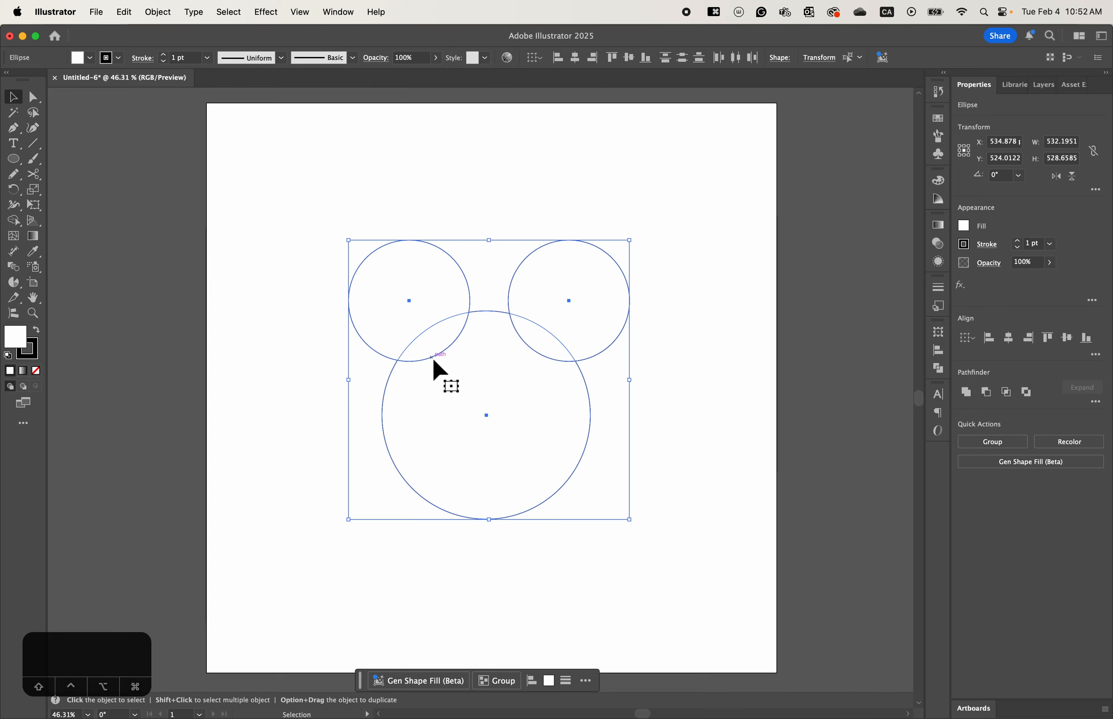
left_click(295, 236)
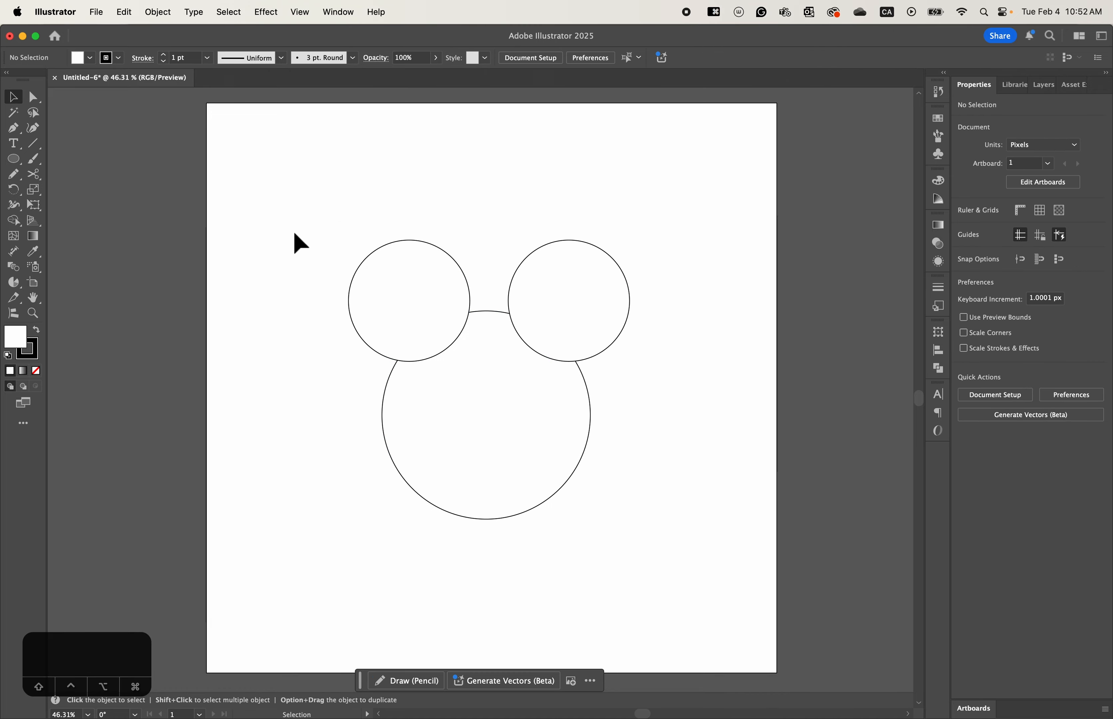
left_click_drag(294, 234, 707, 531)
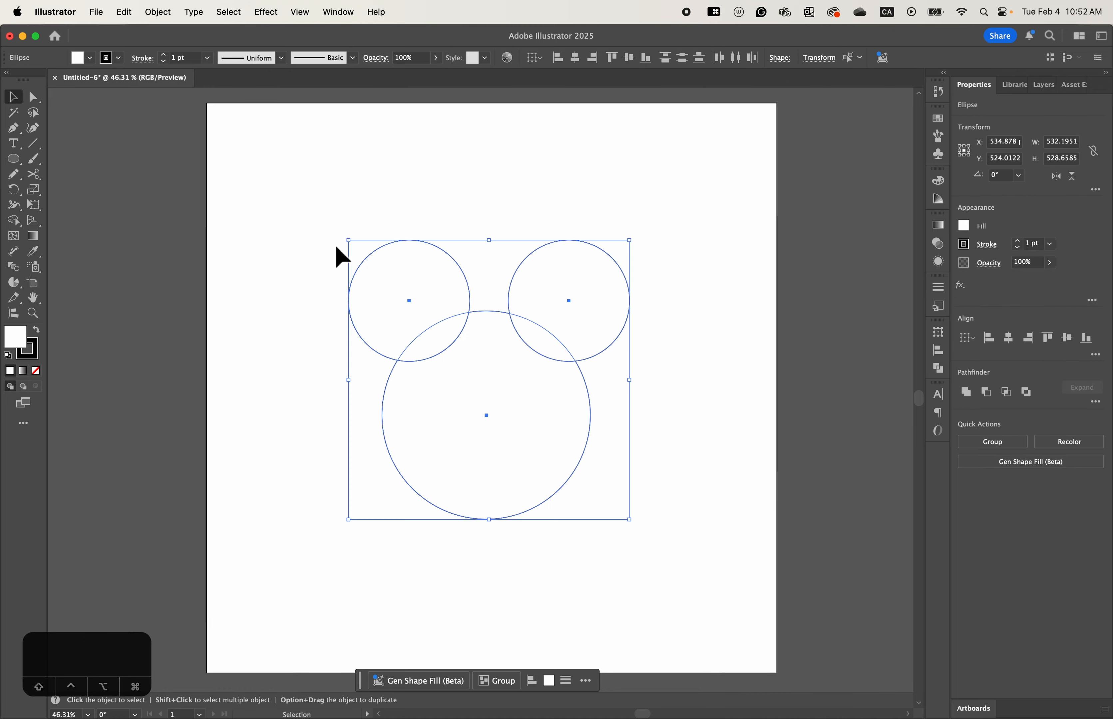
left_click(318, 226)
left_click_drag(302, 208, 654, 548)
left_click(733, 415)
Select both small circles and the large circle, and activate the Shape Builder tool.
left_click(372, 308)
left_click(552, 509, "shift")
left_click(608, 347, "shift")
key("a")
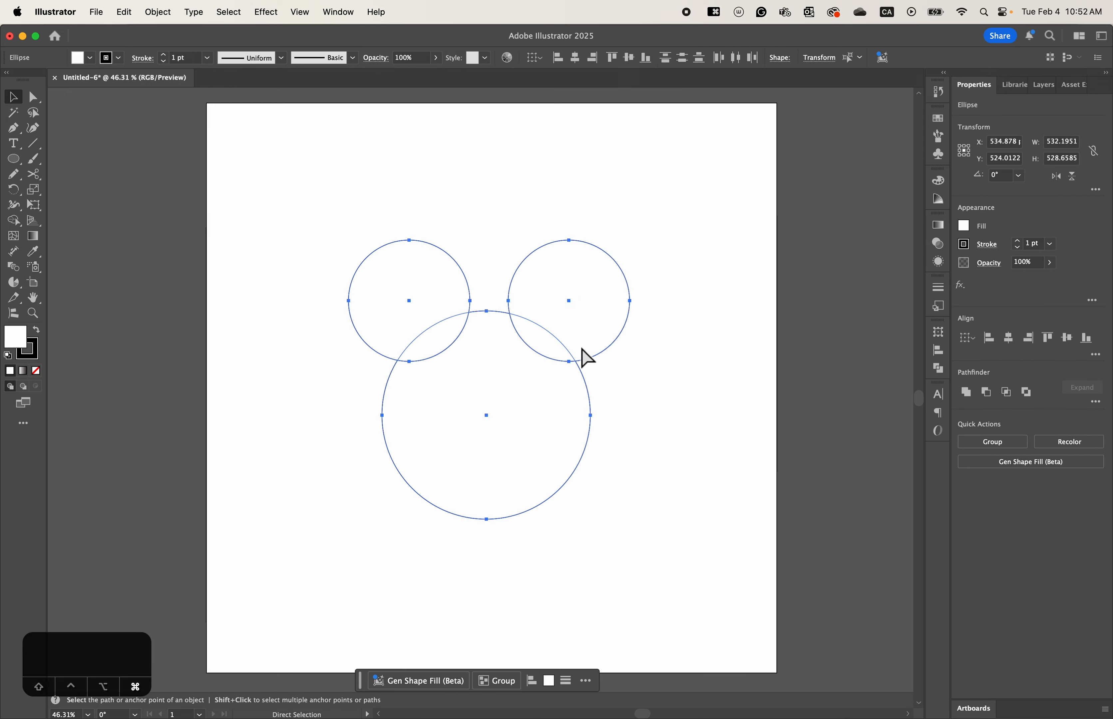
key("v")
left_click_drag(659, 247, 369, 472)
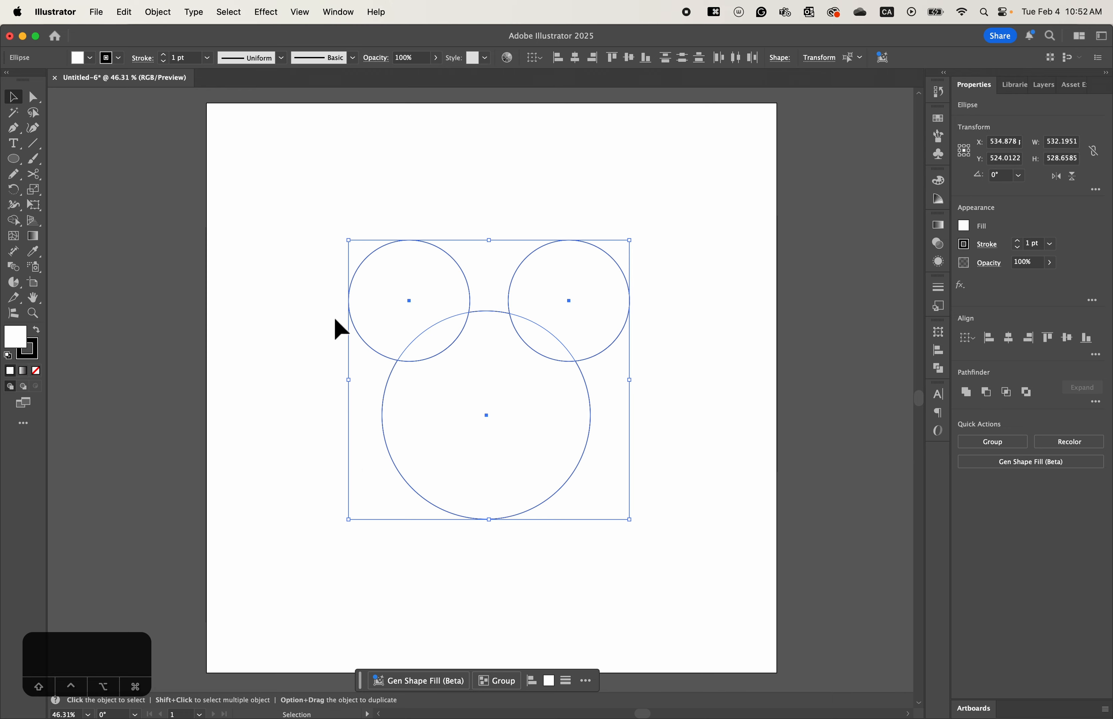
left_click(14, 222)
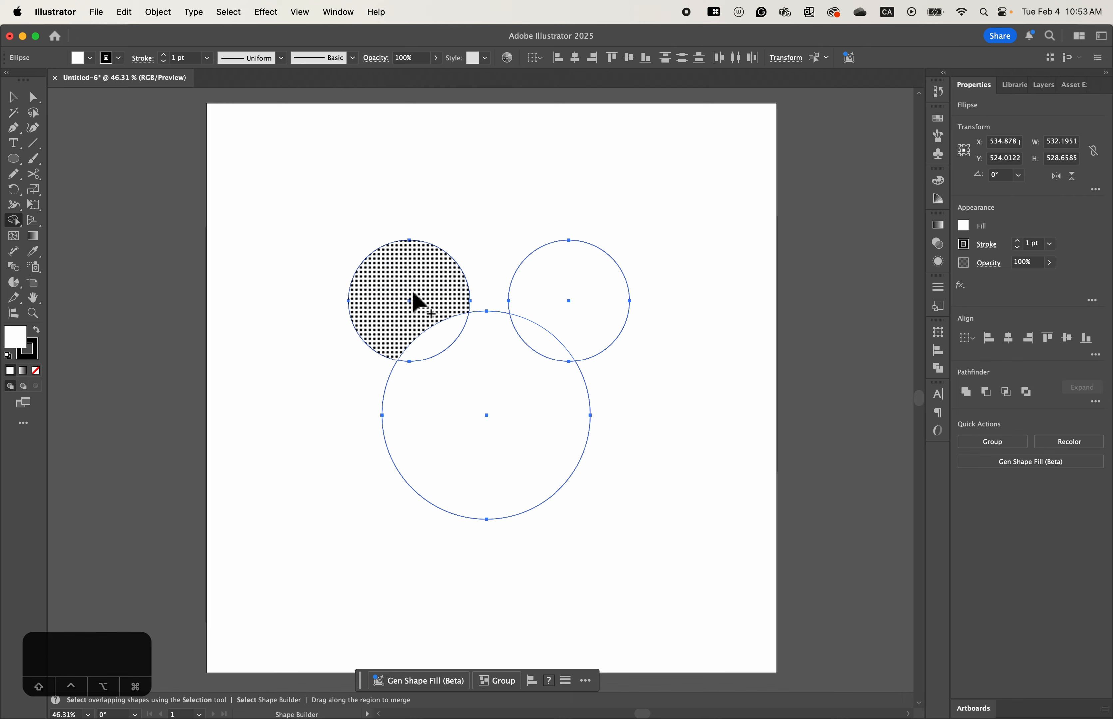
Try merging the three circles into one silhouette across their overlaps with the Shape Builder, and undo the merge.
left_click(394, 296)
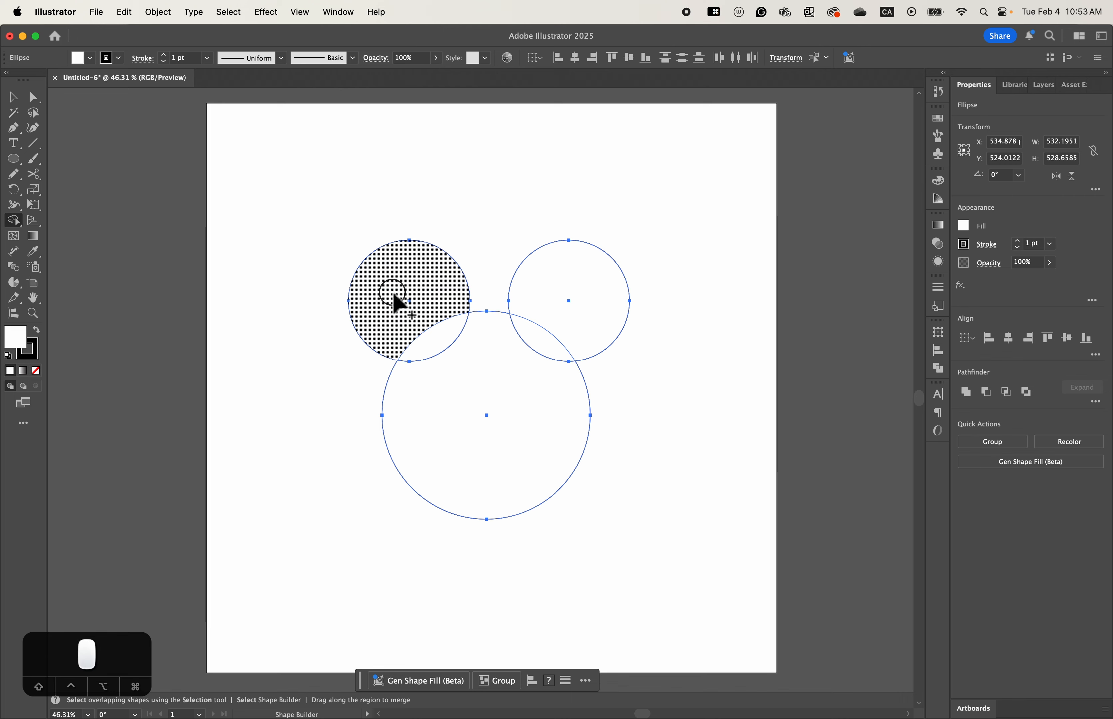
mouse_move(394, 296)
left_mouse_down()
mouse_move(437, 365)
mouse_move(482, 381)
mouse_move(510, 376)
mouse_move(570, 309)
left_mouse_up()
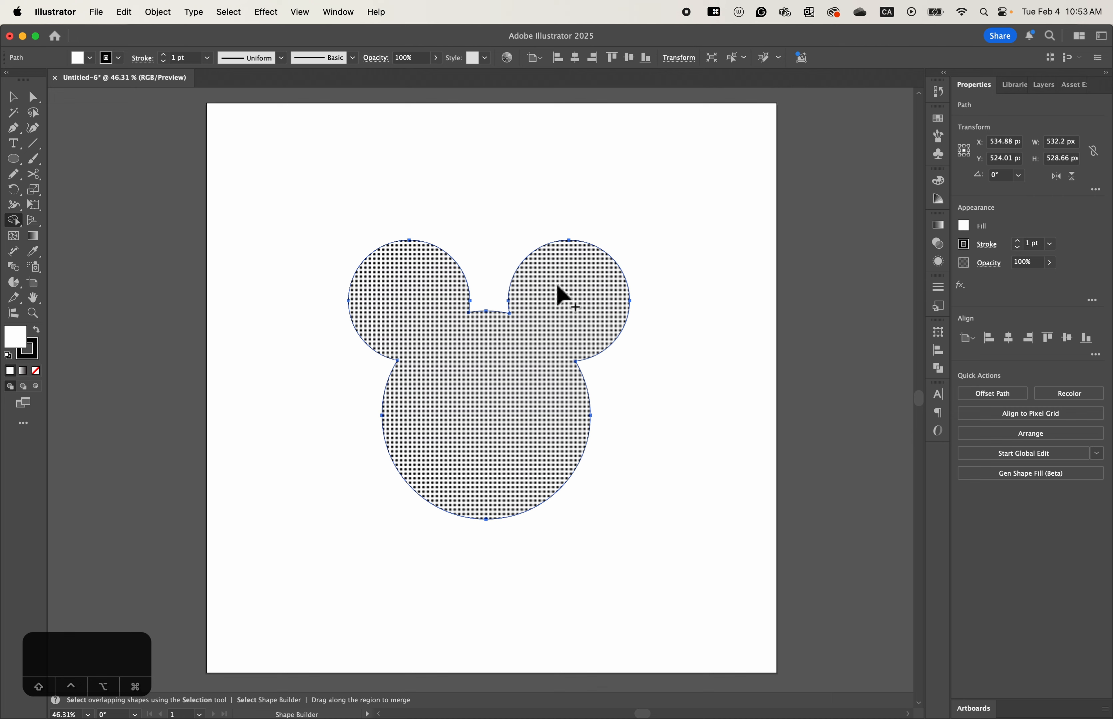
key("super+z")
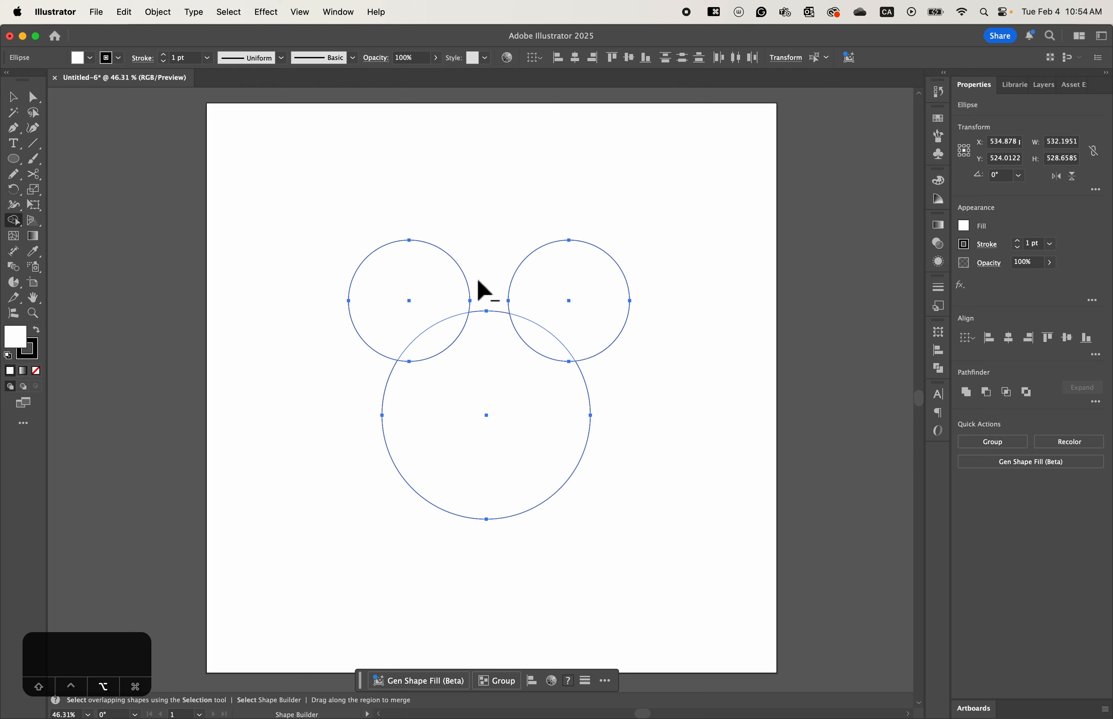
Erase both small circles' outer regions and their overlaps with the large circle using the Shape Builder.
left_click(435, 283, "alt")
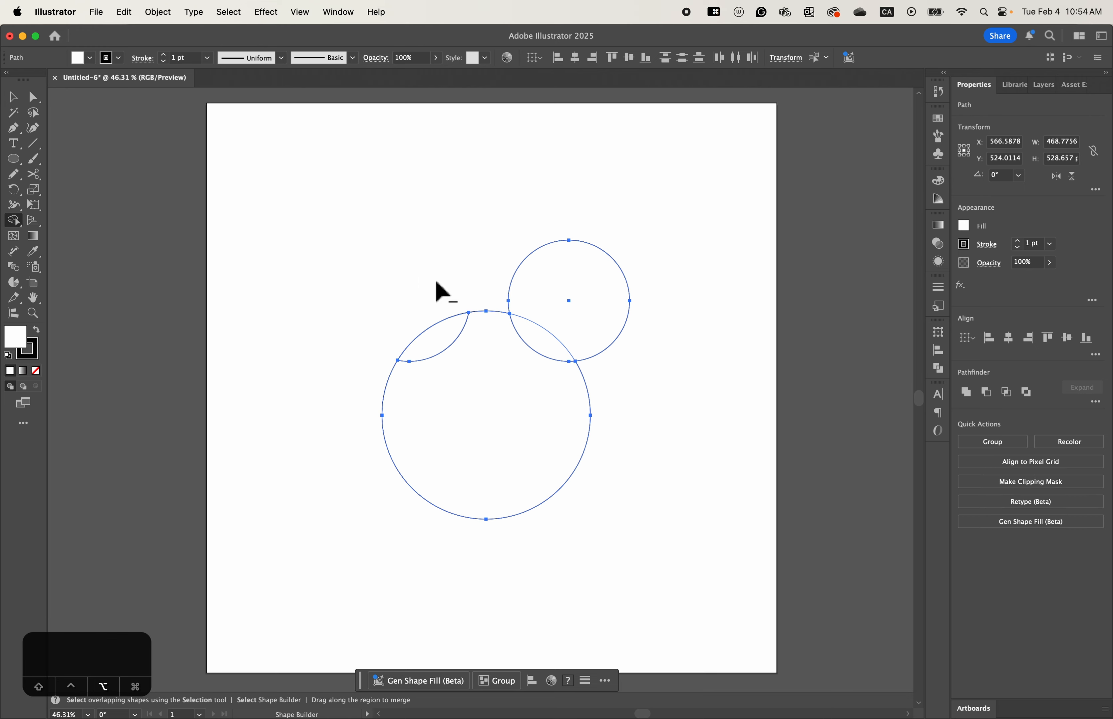
left_click(585, 291, "alt")
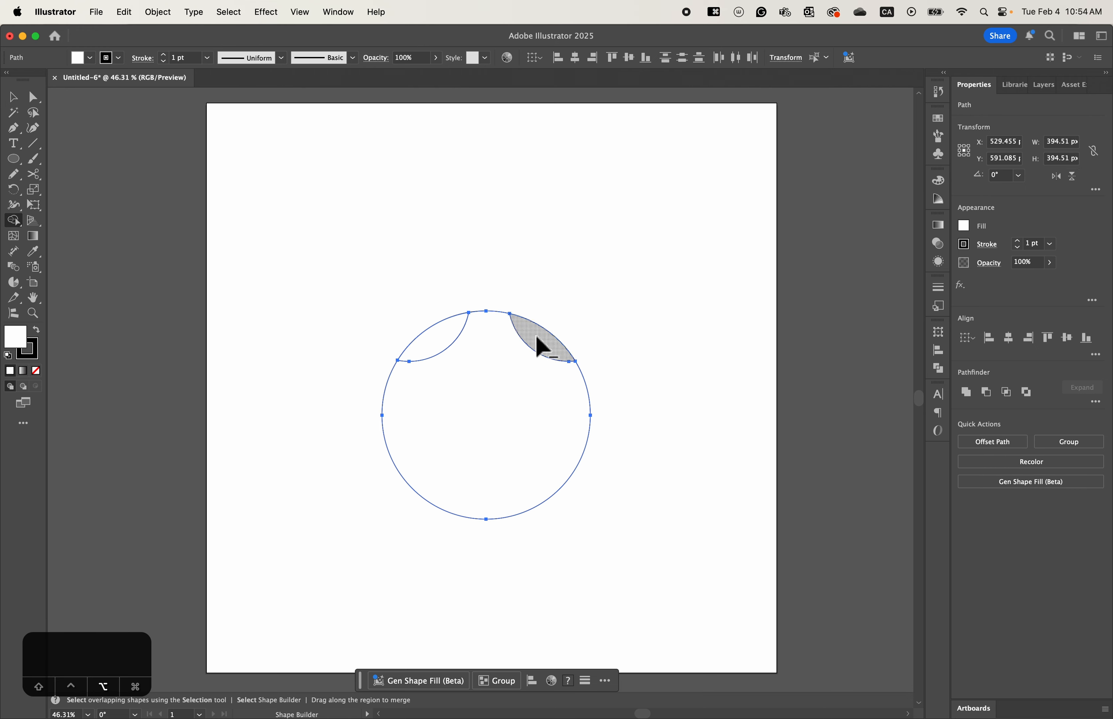
left_click(438, 351, "alt")
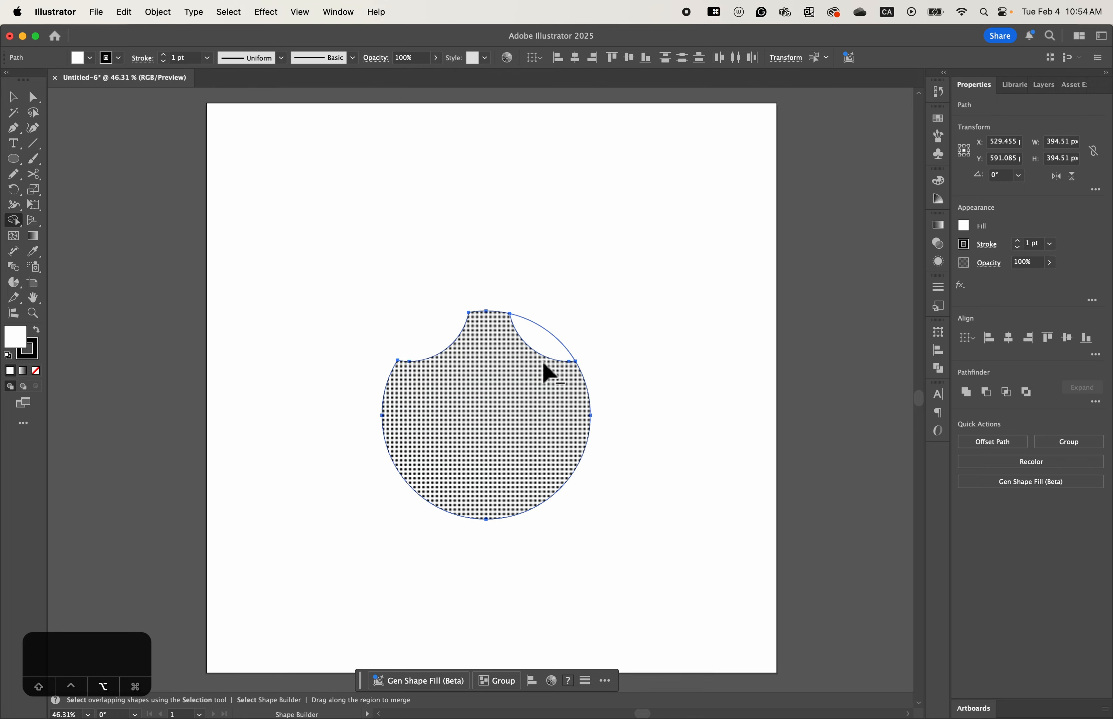
left_click(551, 350, "alt")
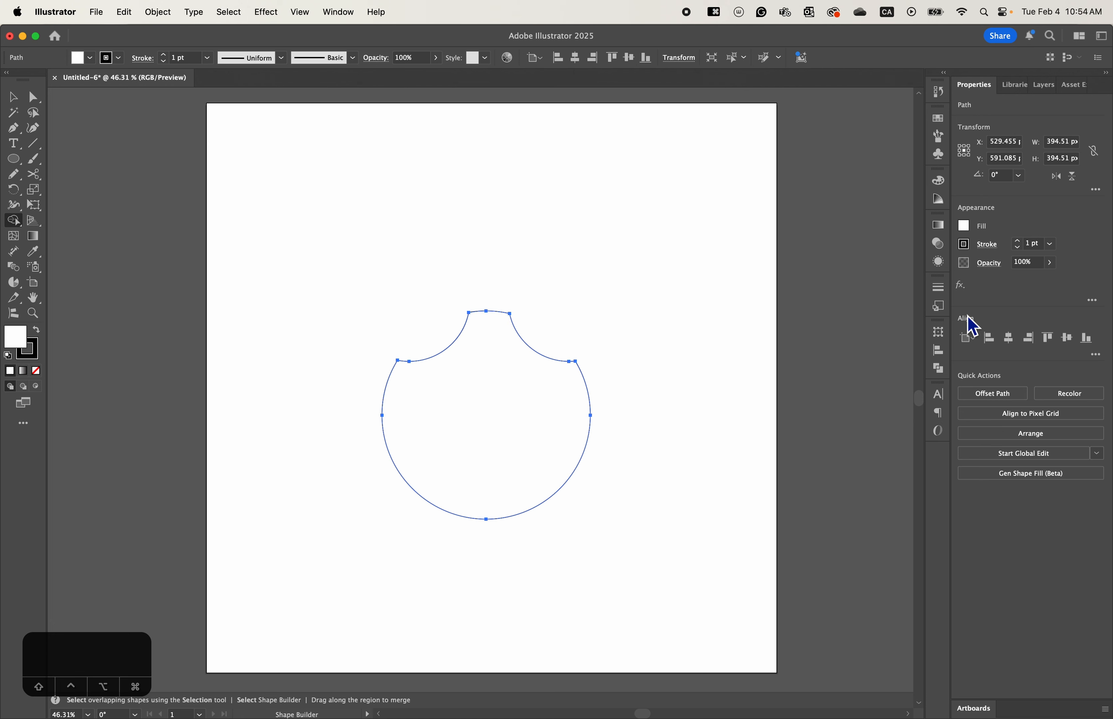
Undo the Shape Builder removals of the outer and overlapping regions.
left_click(938, 368)
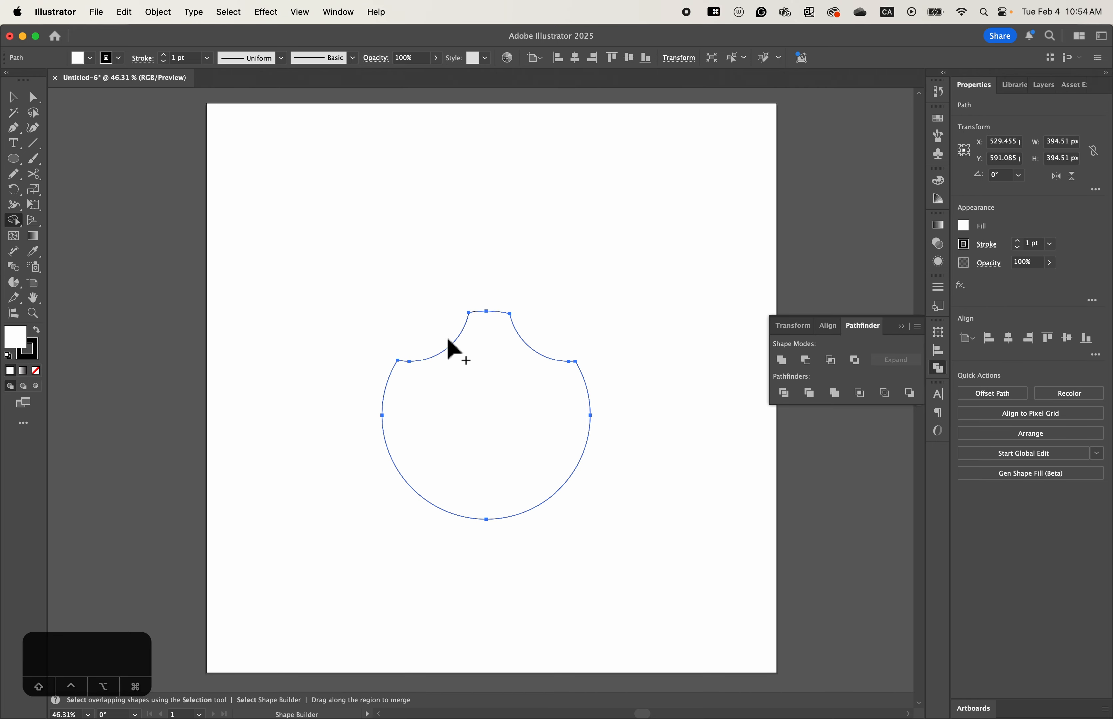
left_click(900, 325)
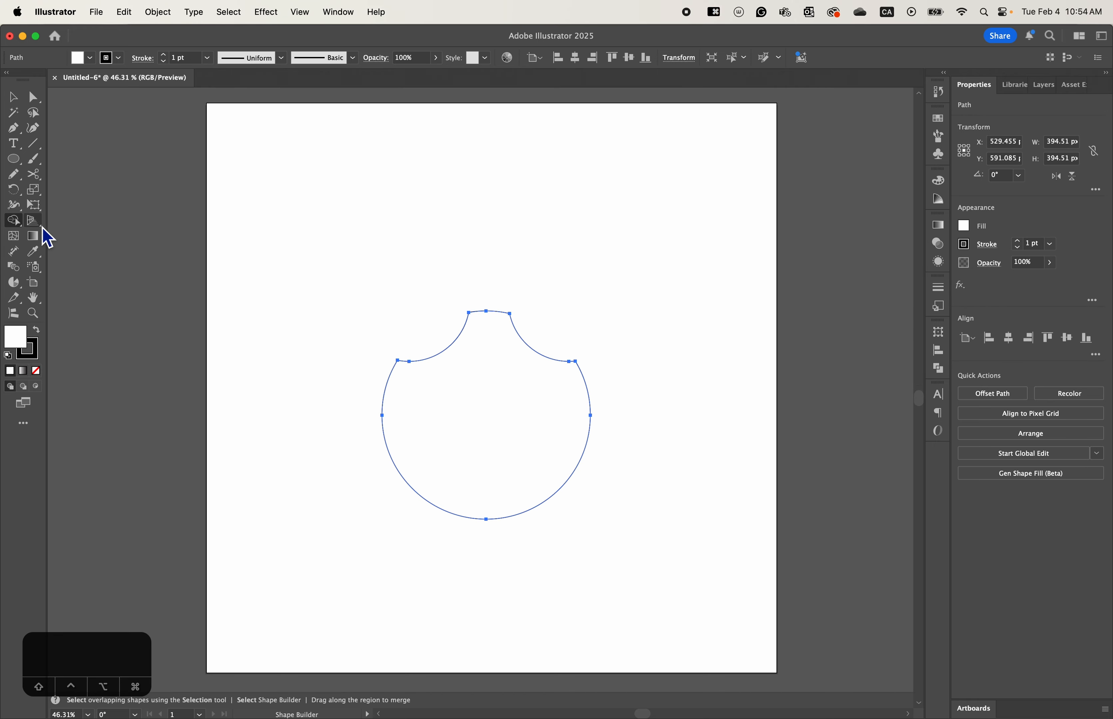
key("super+z")
key("super+z")
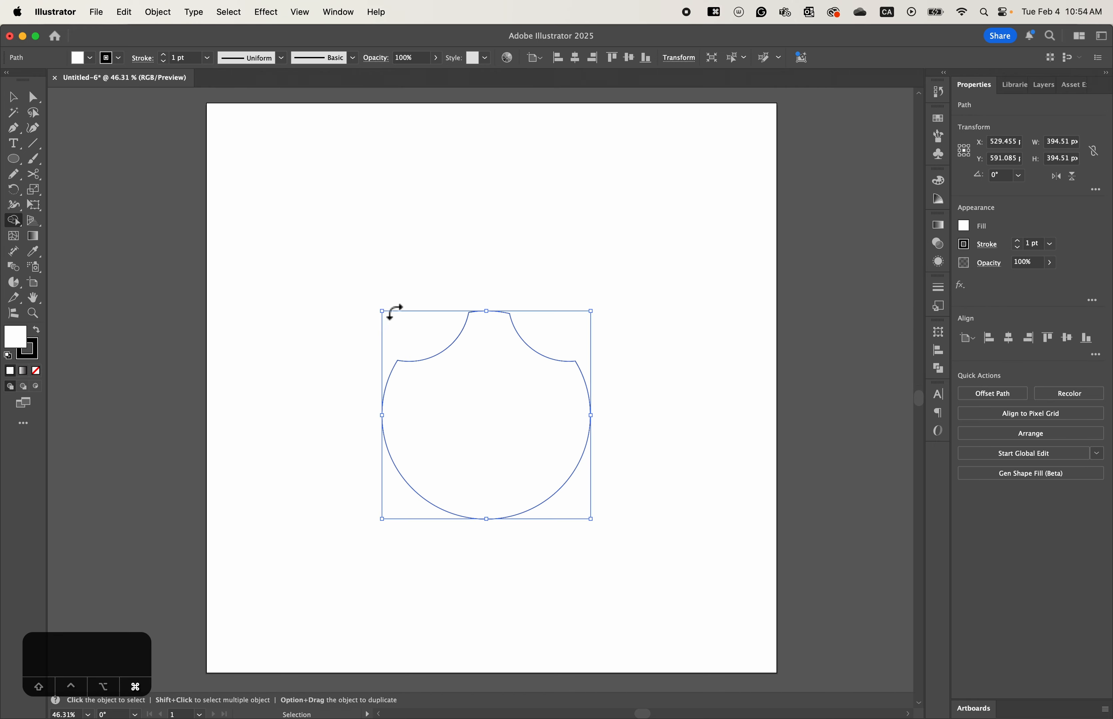
key("super+z")
key("super+z")
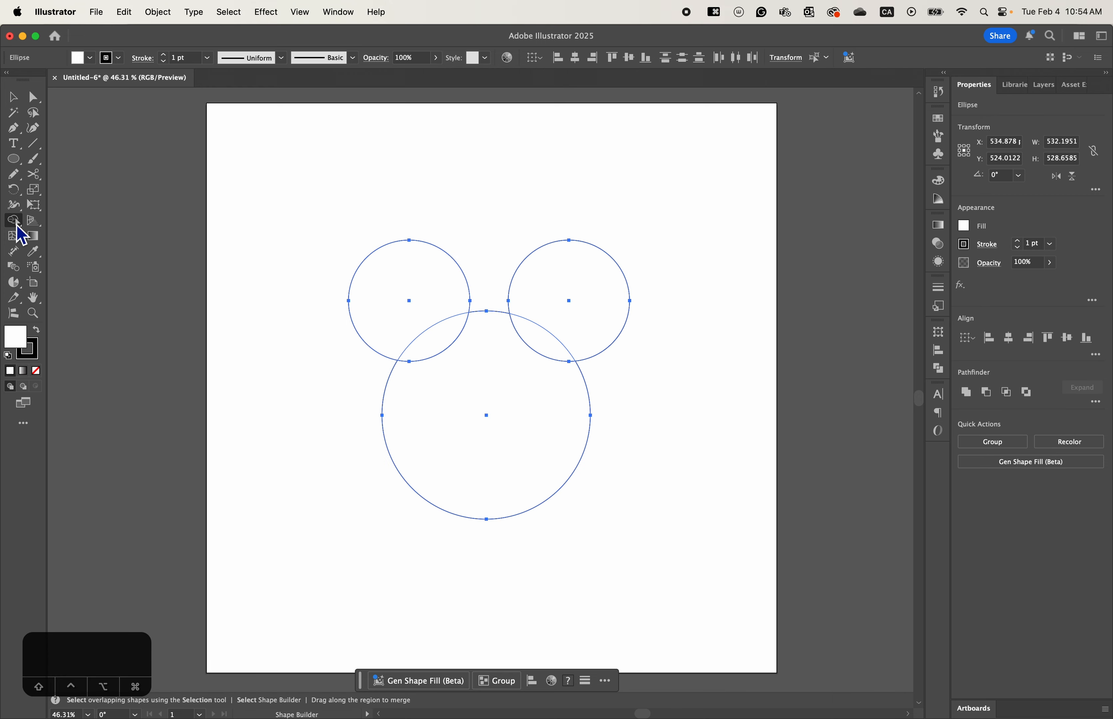
Divide the three circles into separate shapes at both small circles, both overlaps and the large circle's remainder with the Shape Builder, and deselect them.
left_click(388, 306)
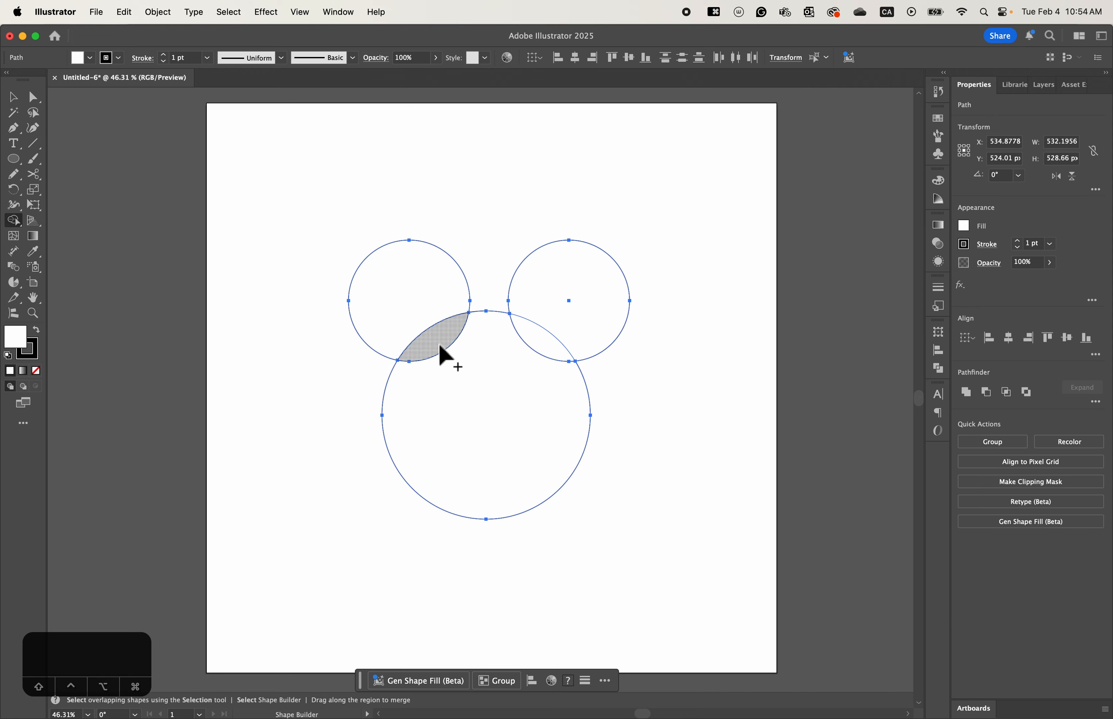
left_click(450, 345)
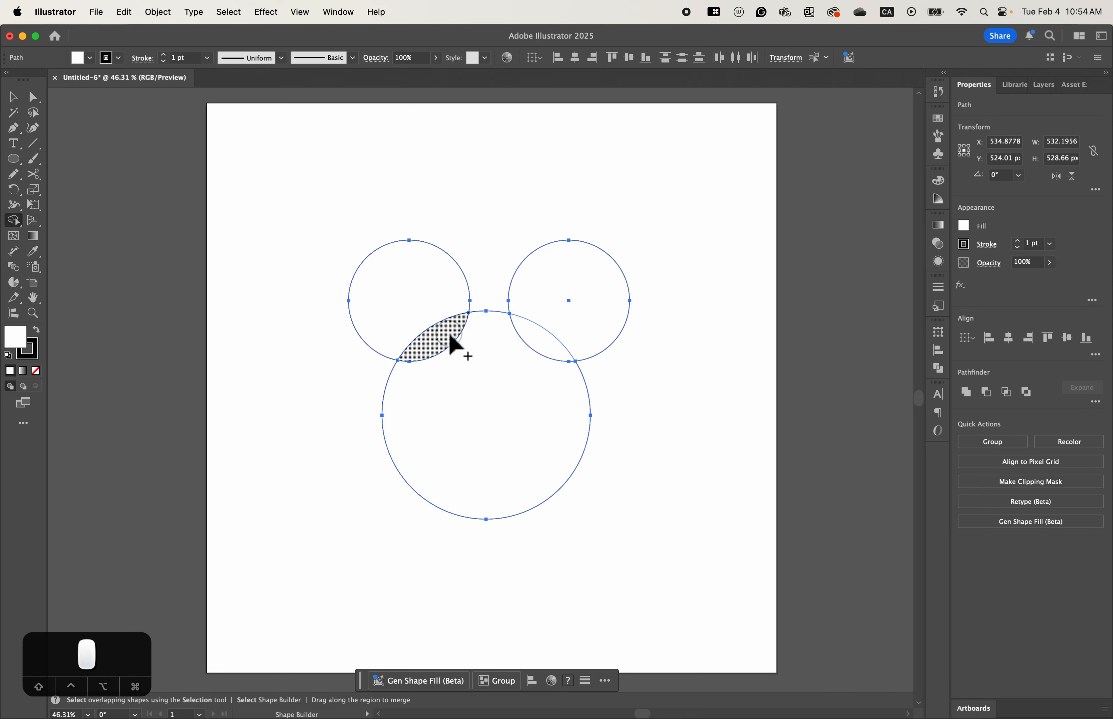
left_click(501, 426)
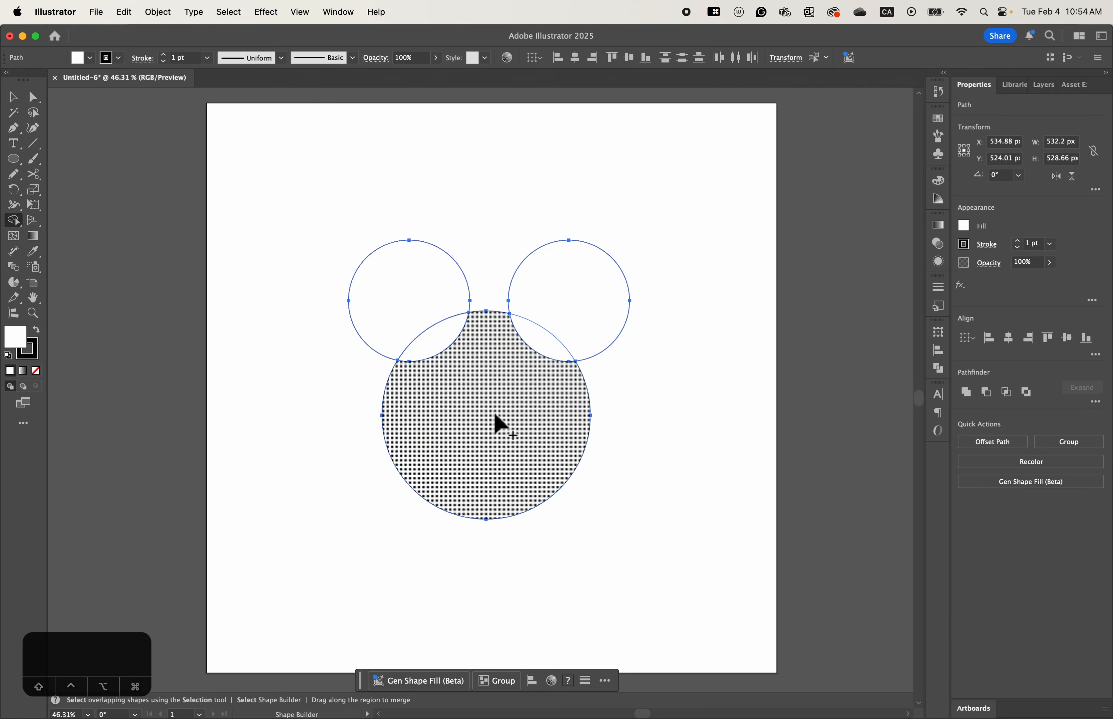
left_click(549, 346)
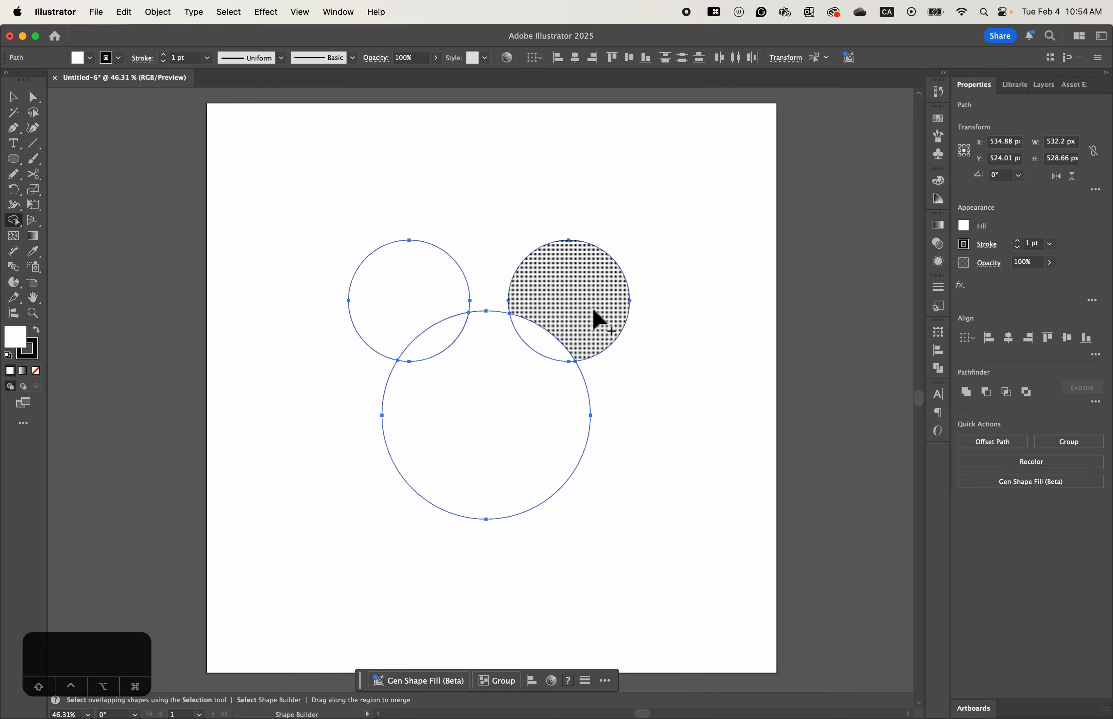
left_click(595, 314)
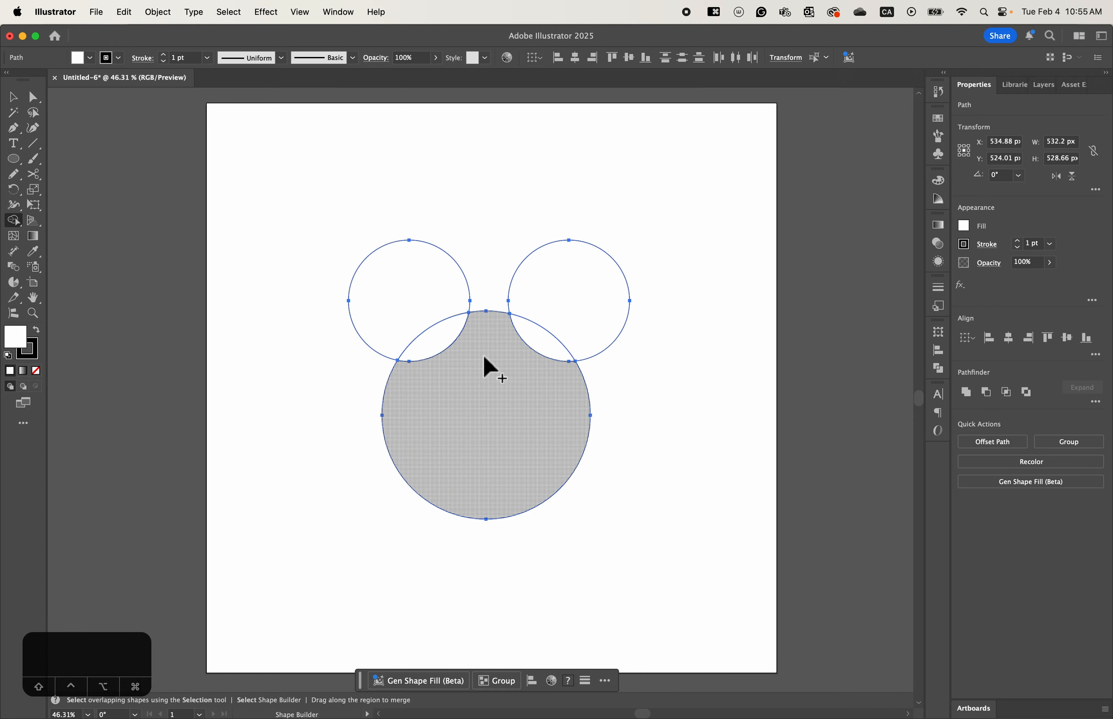
left_click(13, 97)
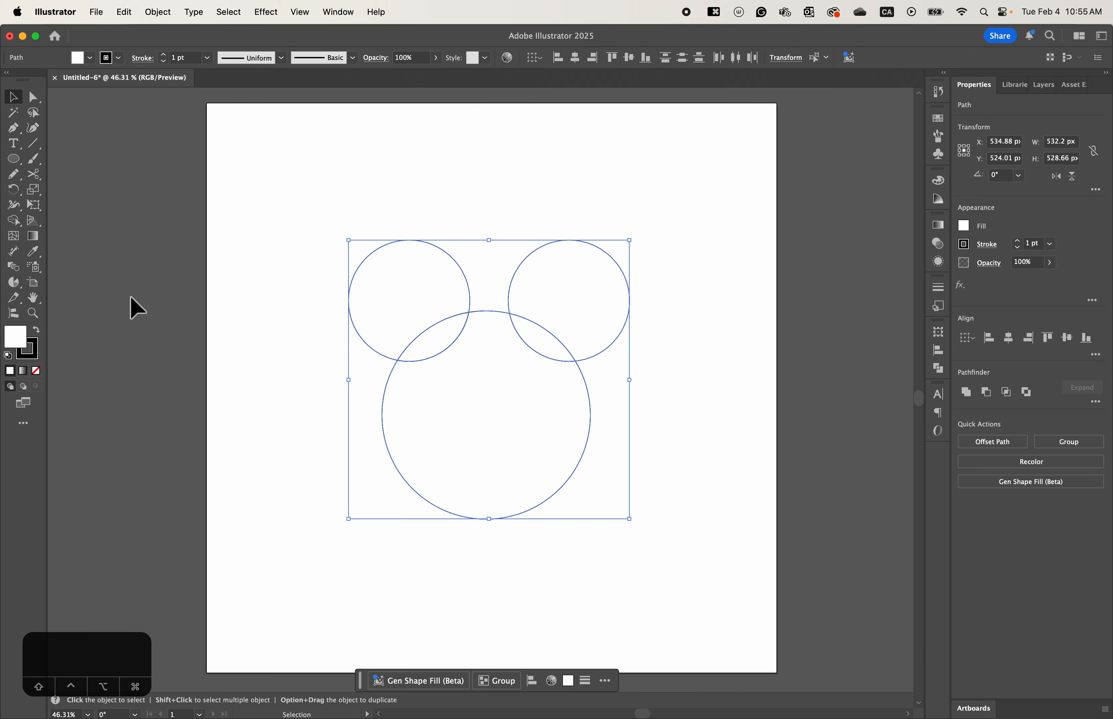
left_click(303, 322)
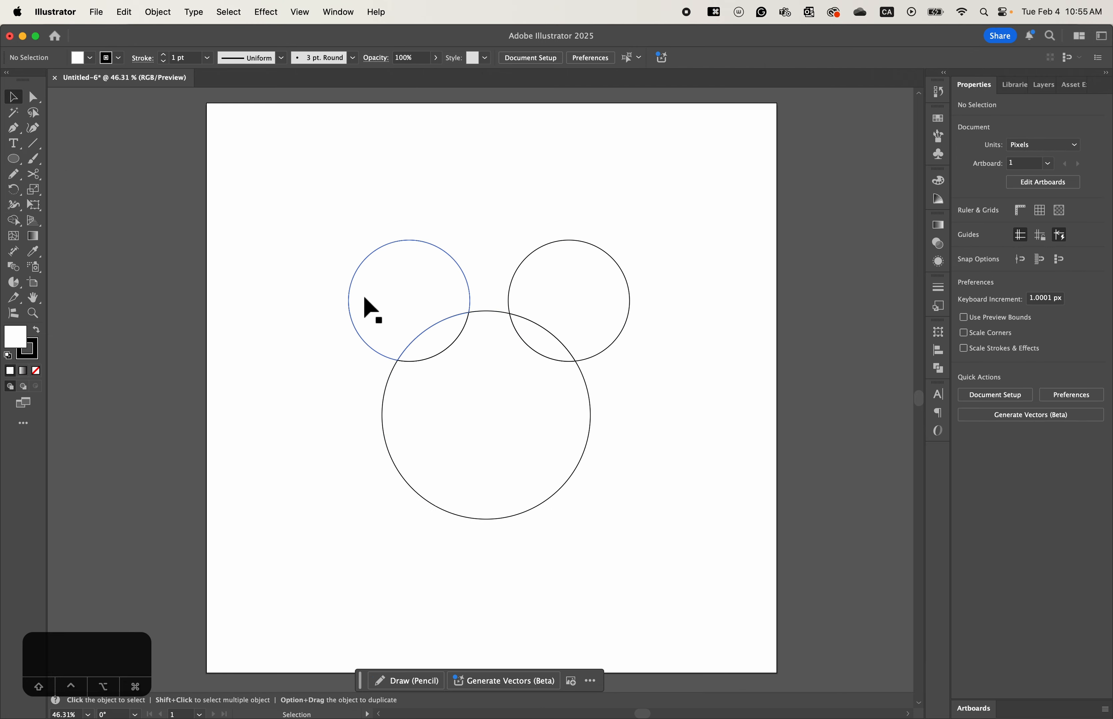
Move the left small circle's outer piece and its overlap piece up and to the left, away from the large circle.
left_click(383, 293)
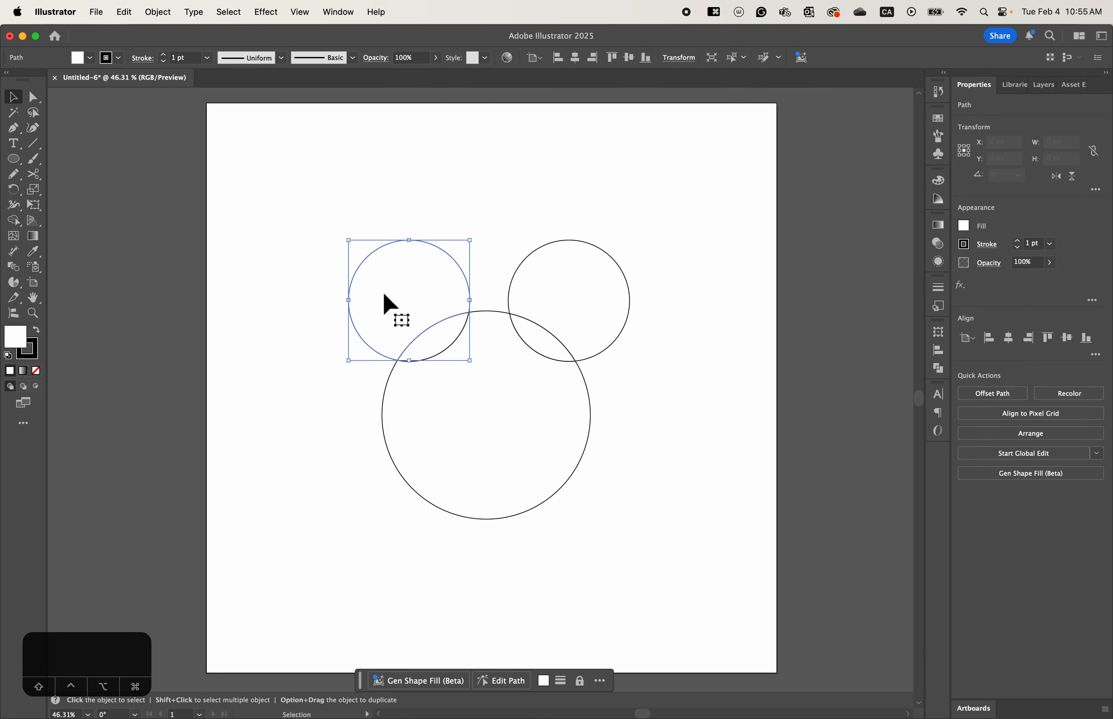
left_click_drag(398, 298, 389, 285)
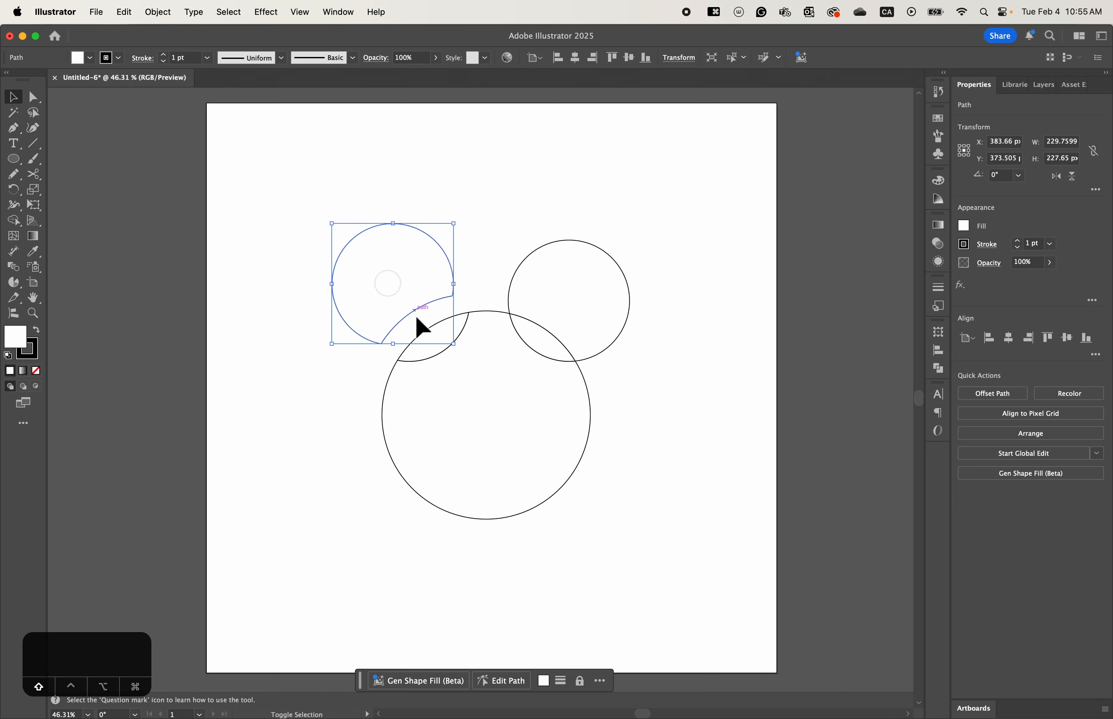
left_click(425, 361, "shift")
left_click_drag(437, 350, 425, 338)
Move the right small circle's outer piece and its overlap piece up and to the right, away from the large circle.
left_click(581, 298)
left_click_drag(591, 315, 607, 297)
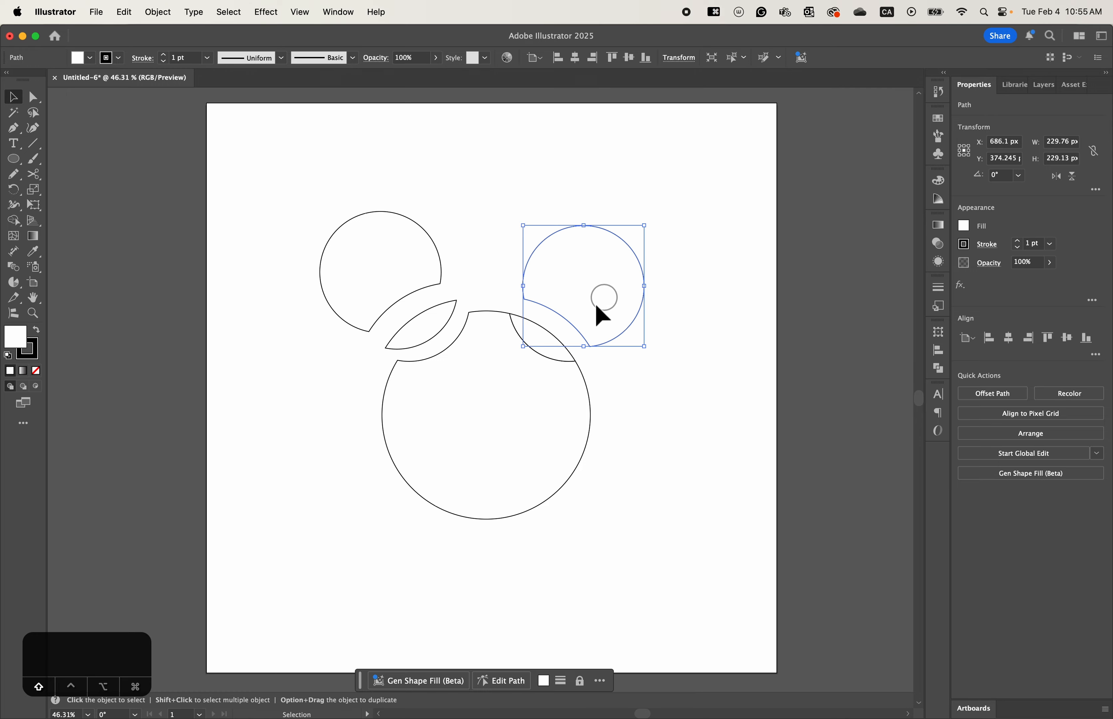
left_click(550, 352, "shift")
left_click_drag(548, 348, 557, 340)
left_click(664, 367)
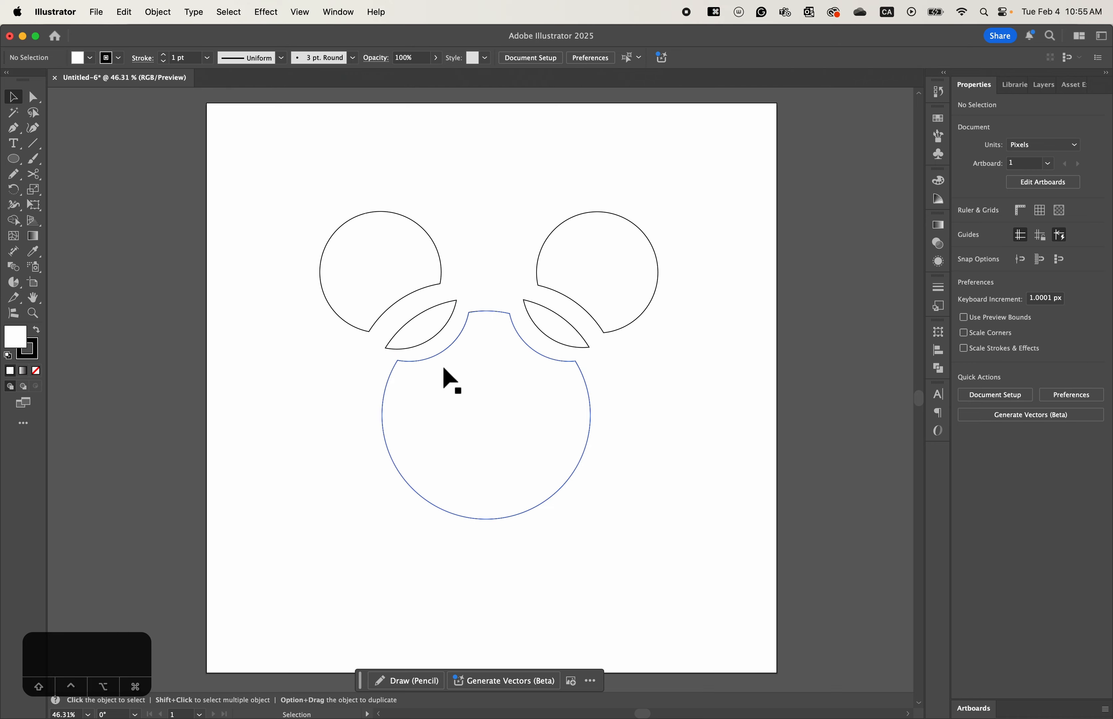
Select the divided pieces one at a time to examine them as separate shapes, and clear the selection.
left_click(407, 329)
left_click(395, 292)
left_click(496, 330)
left_click(561, 339)
left_click(620, 285)
left_click(568, 332)
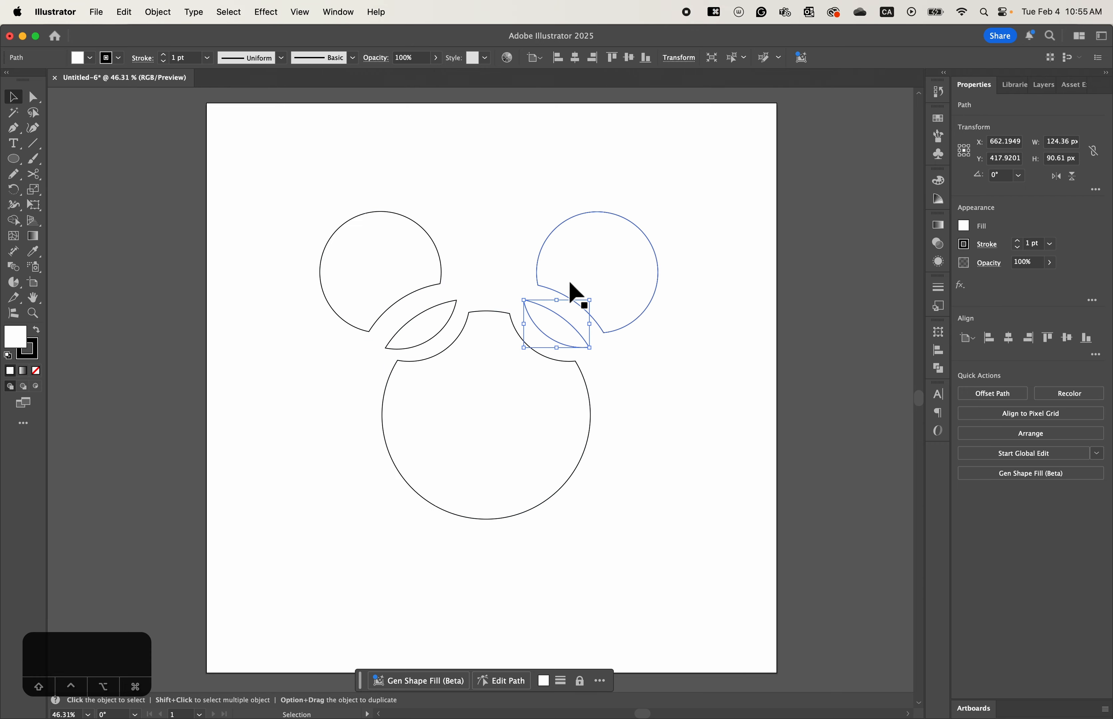
left_click(475, 259)
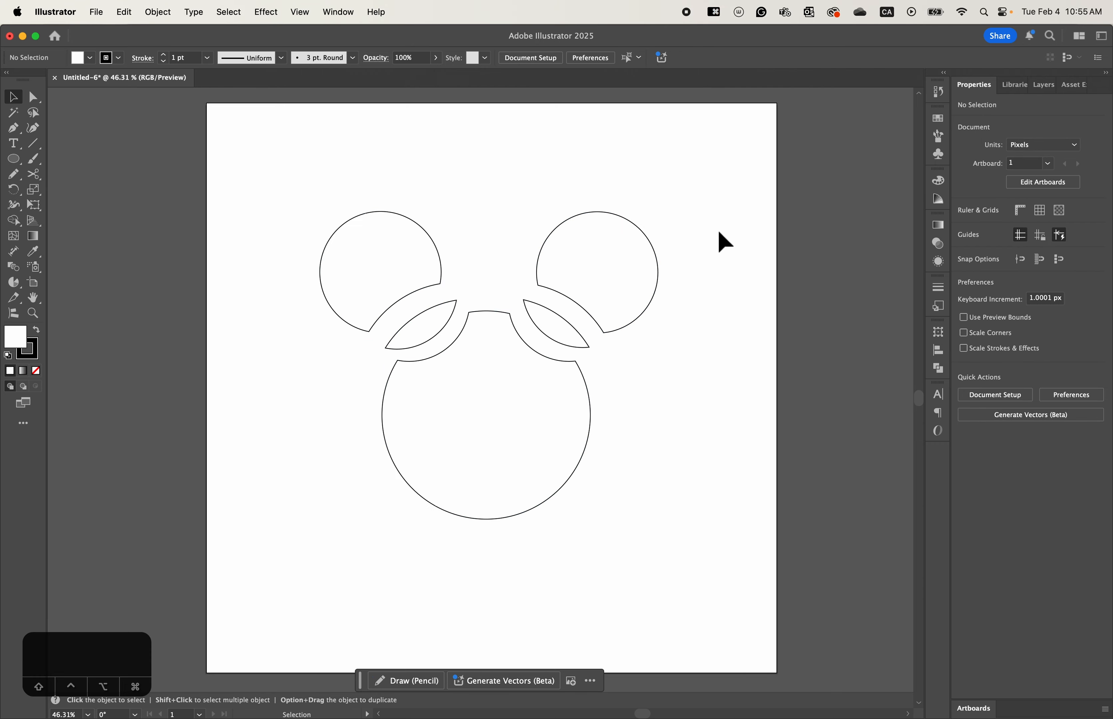
Delete all the divided circle pieces and place the Pie Chart Example image near the middle of the artboard.
left_click_drag(301, 201, 641, 503)
key("BackSpace")
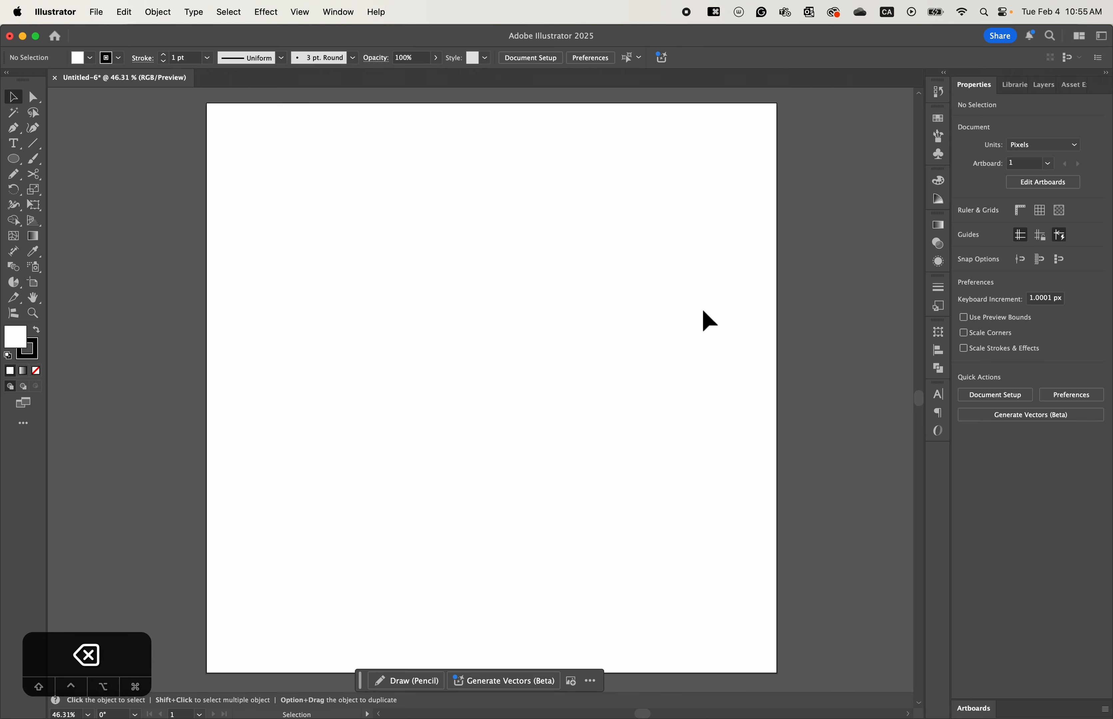
left_click_drag(1112, 298, 610, 335)
left_click_drag(720, 373, 625, 422)
mouse_move(505, 325)
left_mouse_down()
mouse_move(489, 324)
mouse_move(496, 330)
left_mouse_up()
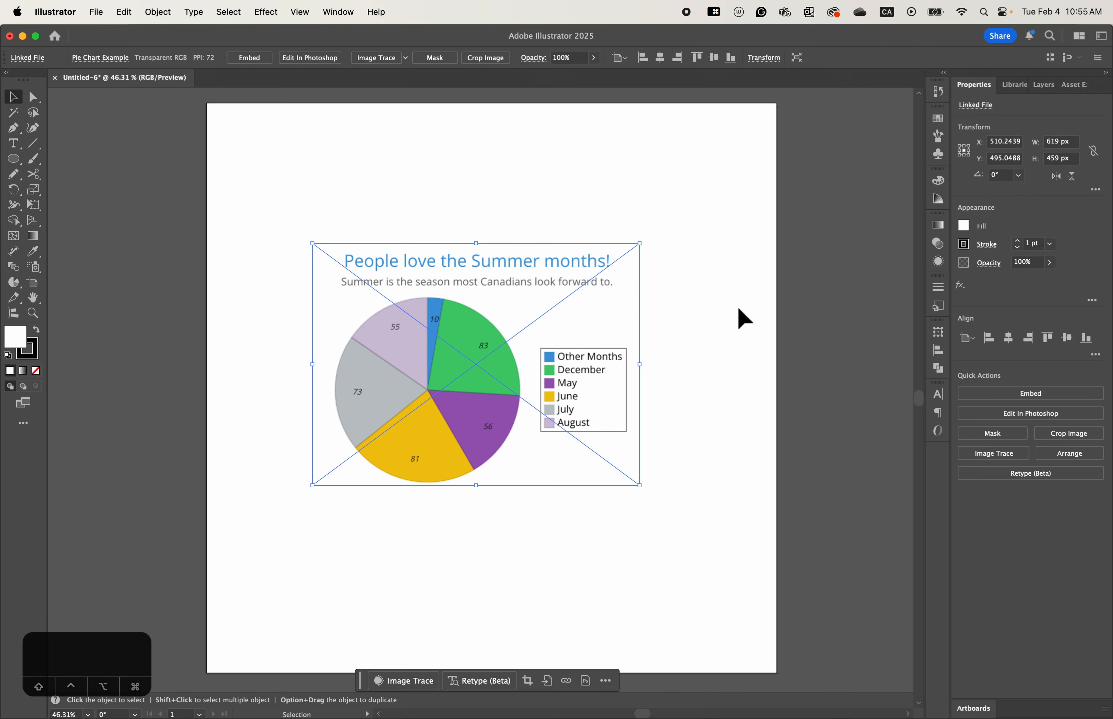
Lock the layer holding the chart image and rename it Pie Chart.
left_click(1042, 86)
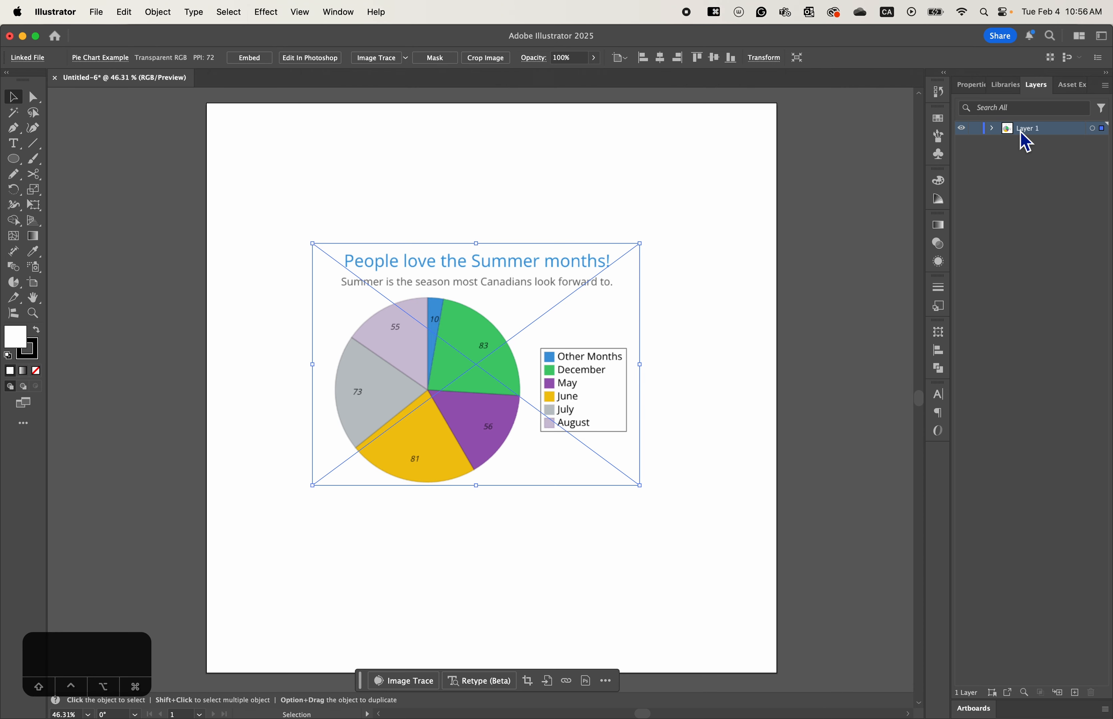
left_click(977, 132)
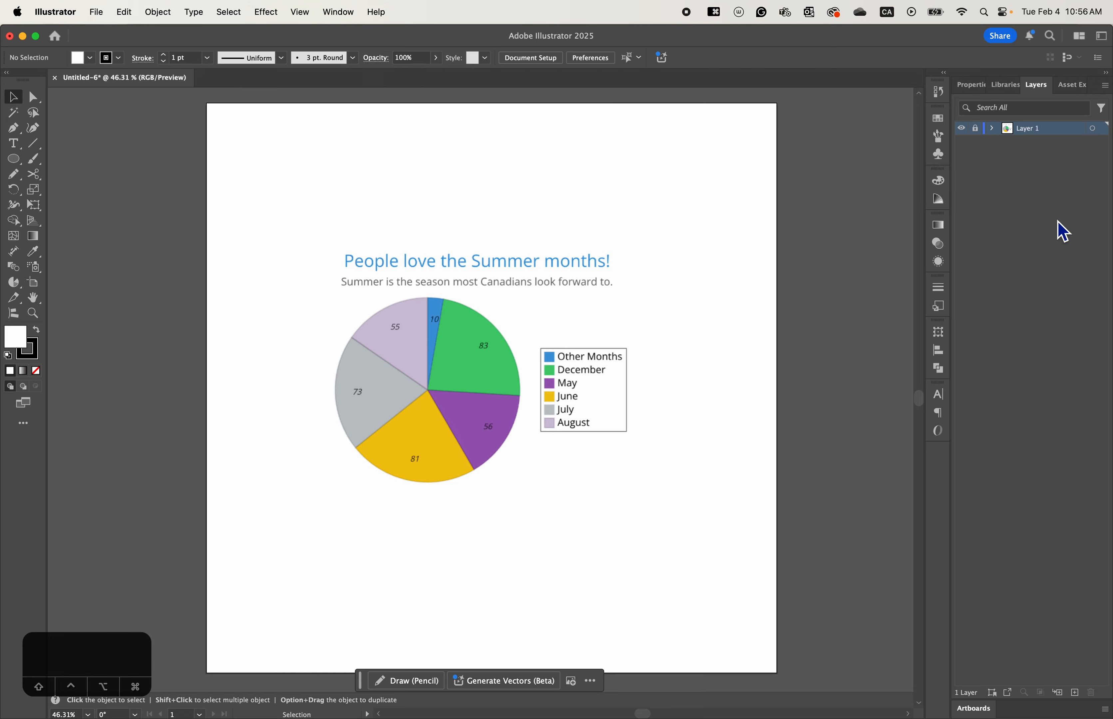
double_click(1032, 130)
type("Piech")
key("BackSpace")
key("BackSpace")
type("Chart")
key("Return")
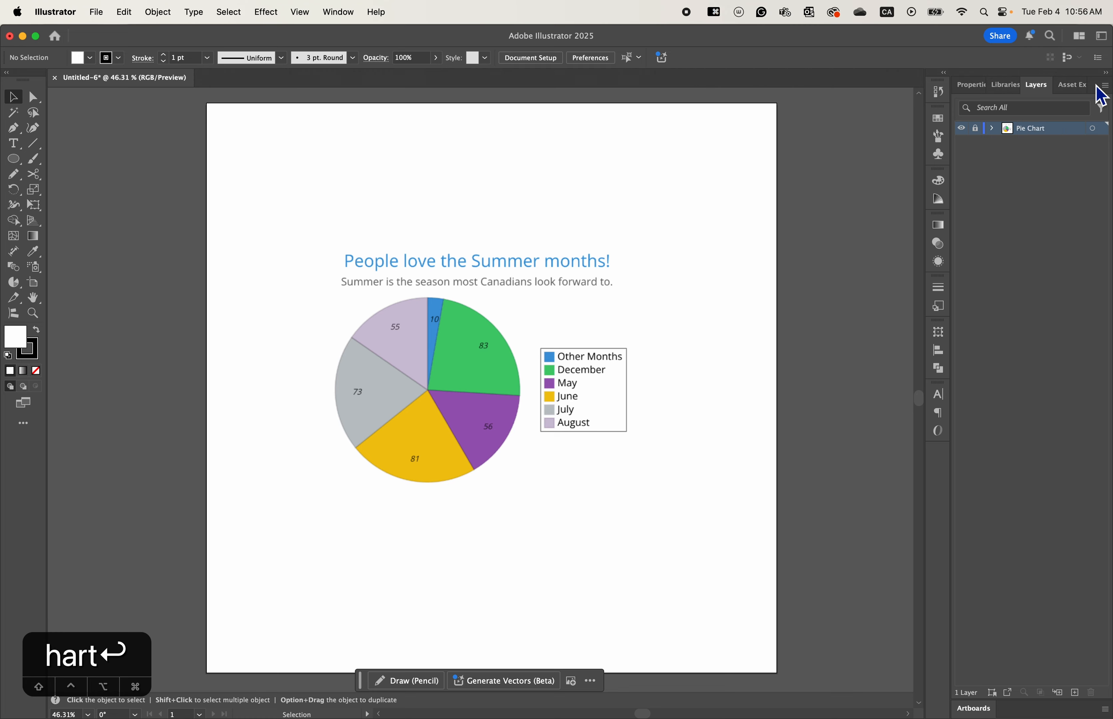
Add a new layer above the Pie Chart layer and name it Traced Chart.
left_click(1077, 698)
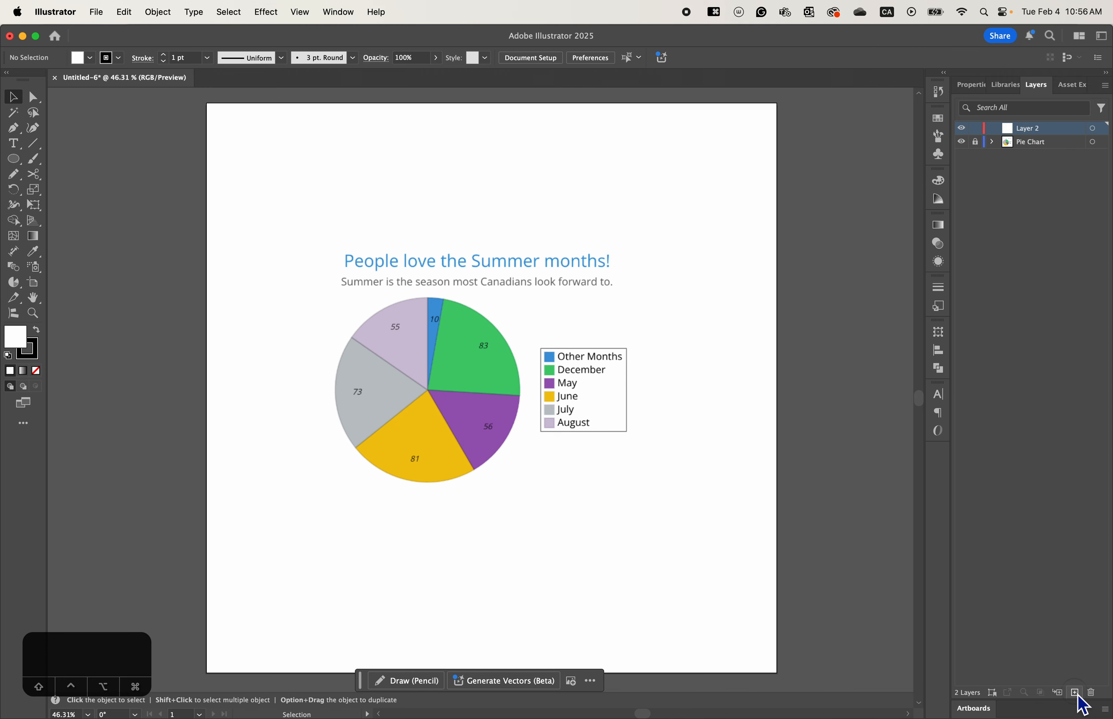
double_click(1024, 128)
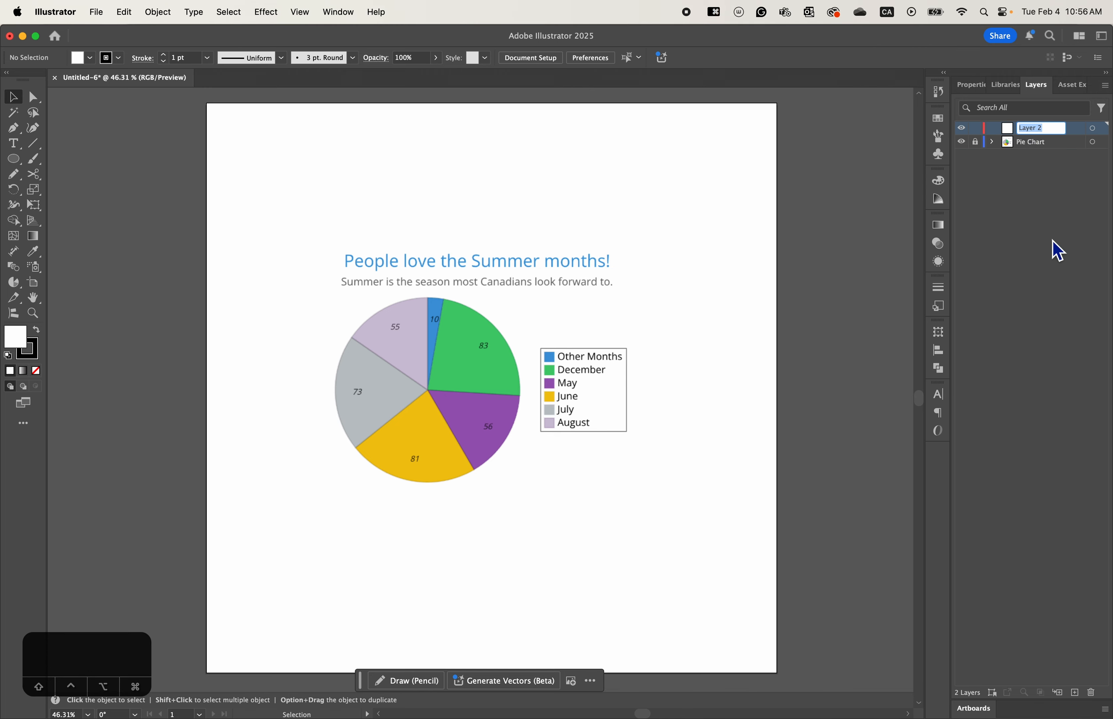
type("Trac")
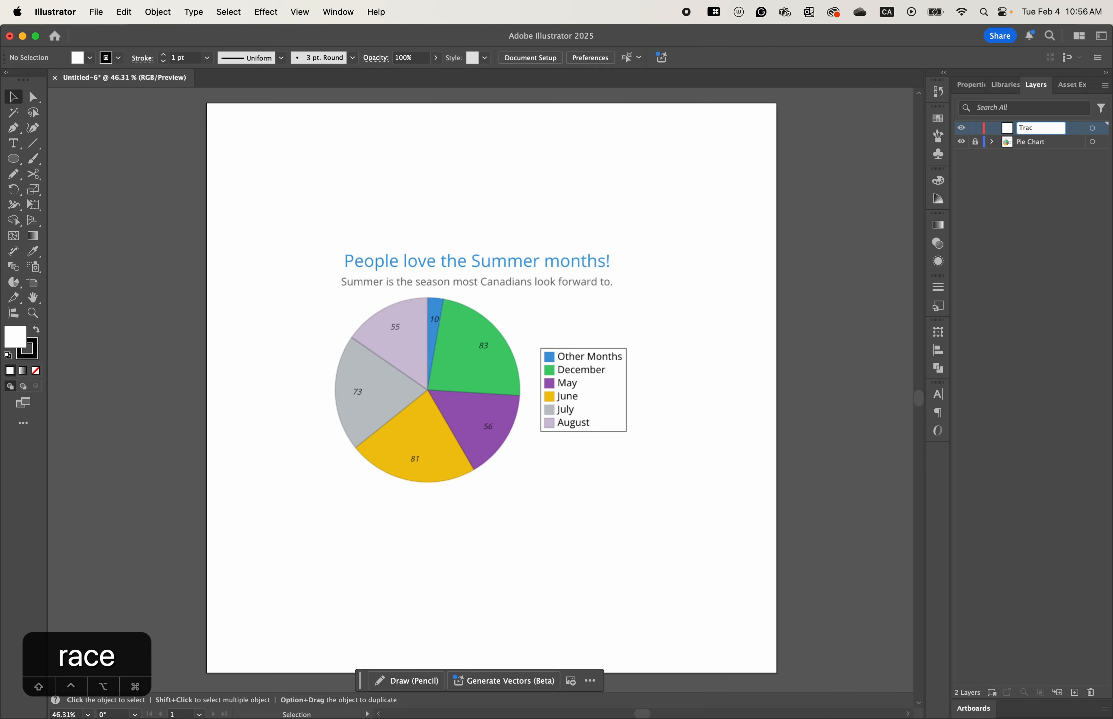
type("ed Chart")
key("Return")
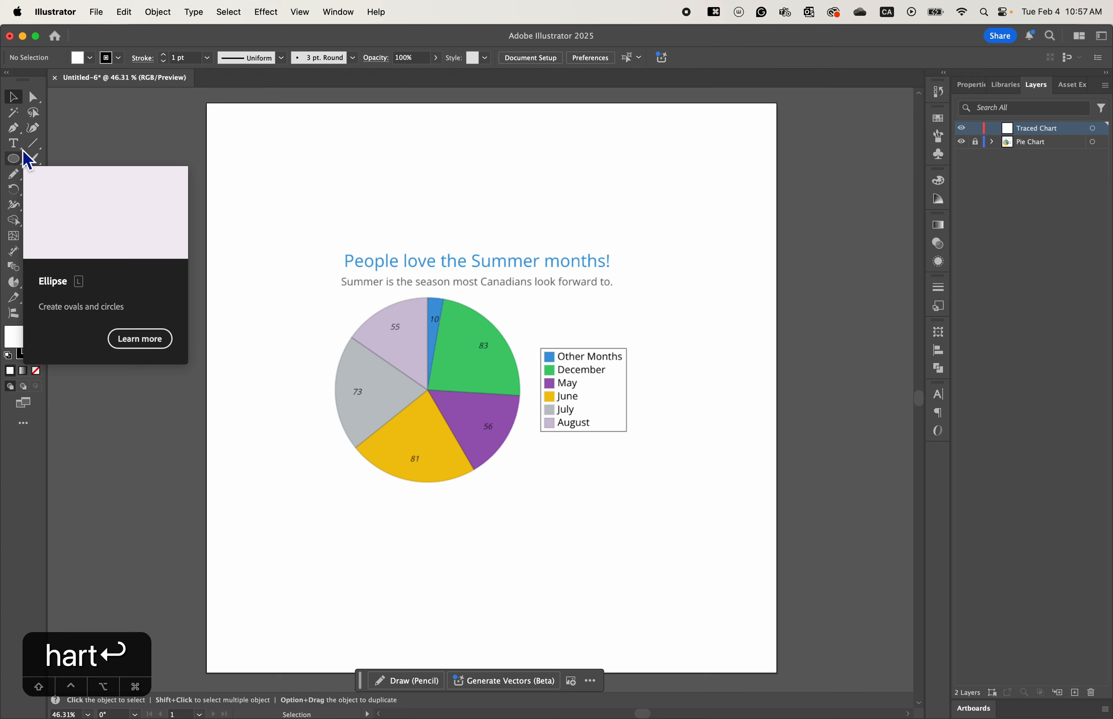
Draw a circle about 351 px in diameter from the pie chart's centre, covering the whole pie.
left_click(17, 160)
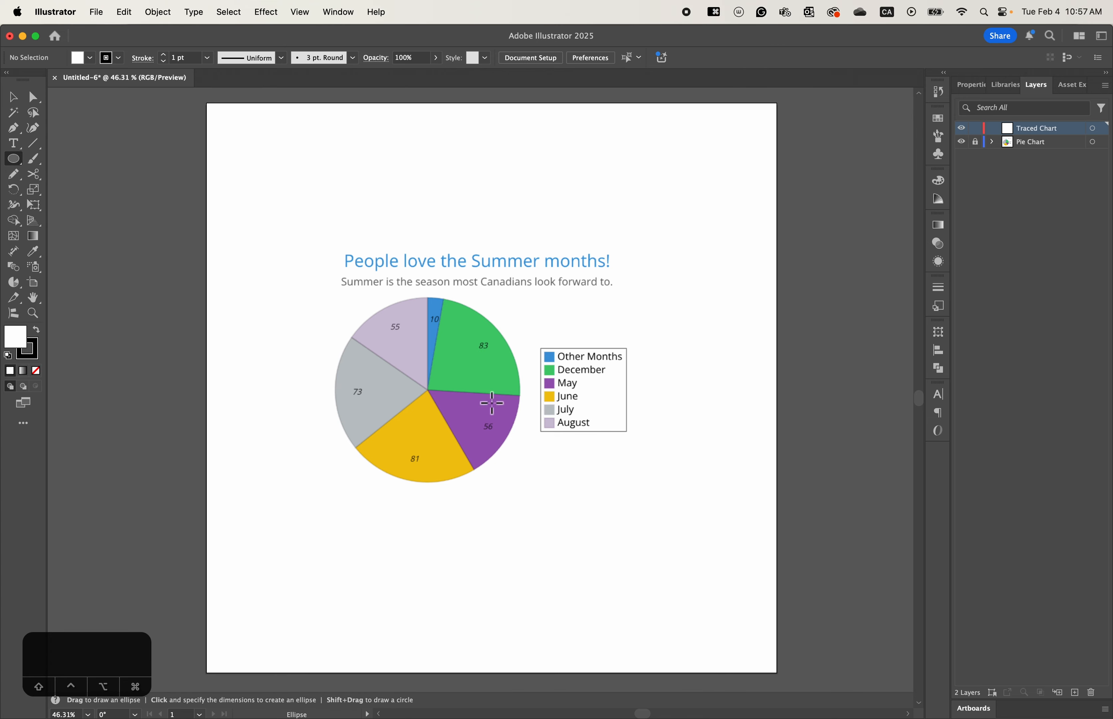
left_click(14, 160)
left_click(80, 193)
left_click_drag(427, 388, 540, 503)
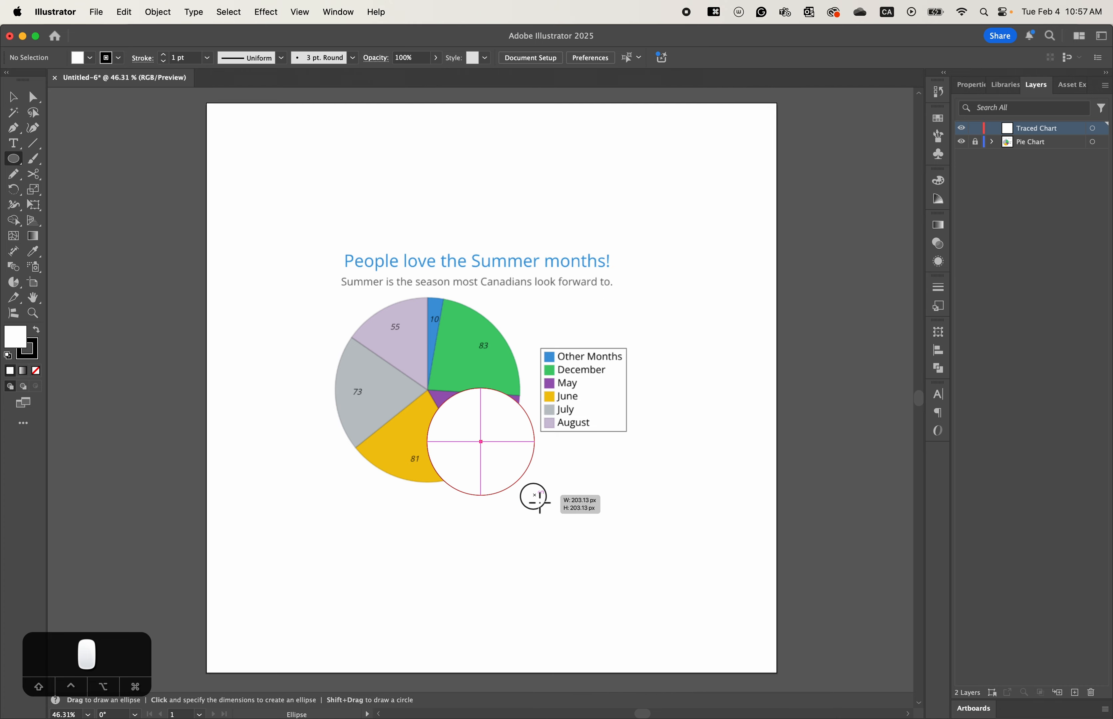
key("alt")
mouse_move(536, 498)
left_mouse_down()
mouse_move(502, 462)
mouse_move(480, 467)
mouse_move(501, 430)
mouse_move(489, 461)
mouse_move(460, 423)
mouse_move(479, 429)
mouse_move(460, 428)
mouse_move(473, 436)
mouse_move(462, 450)
mouse_move(492, 437)
mouse_move(469, 446)
mouse_move(485, 427)
mouse_move(470, 439)
mouse_move(483, 439)
mouse_move(474, 430)
mouse_move(496, 437)
mouse_move(470, 425)
mouse_move(525, 454)
left_mouse_up()
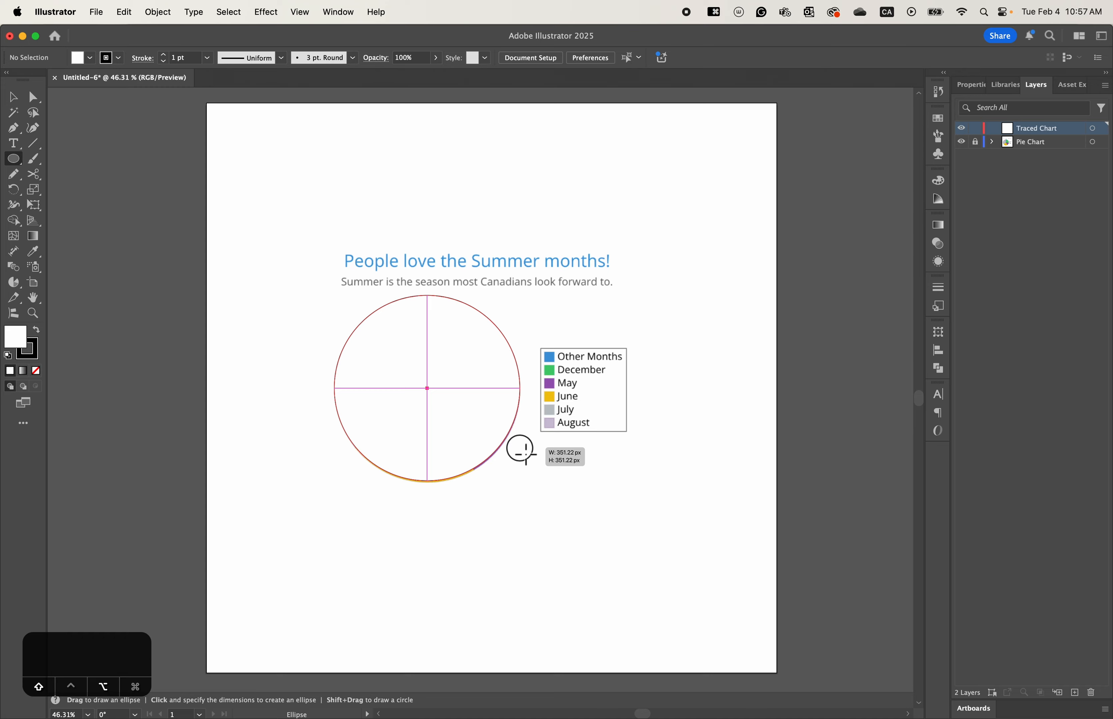
left_click_drag(525, 452, 526, 452)
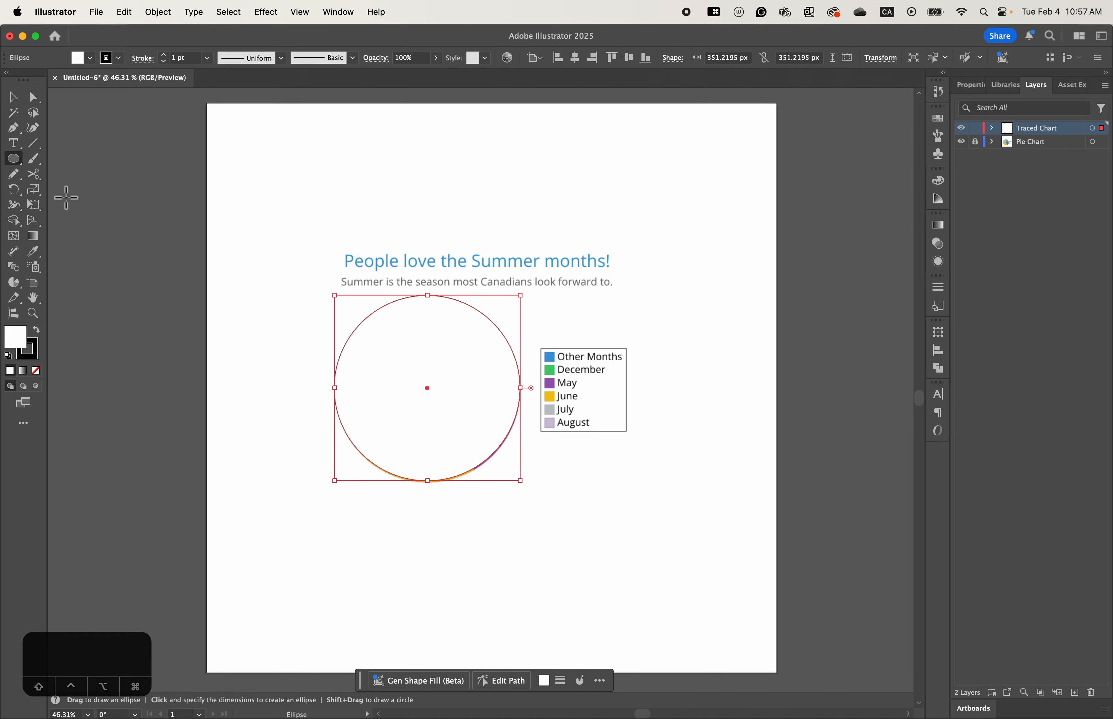
Nudge the new circle down by four small increments to line it up with the pie chart's outline.
left_click(20, 102)
left_click_drag(442, 478, 449, 461)
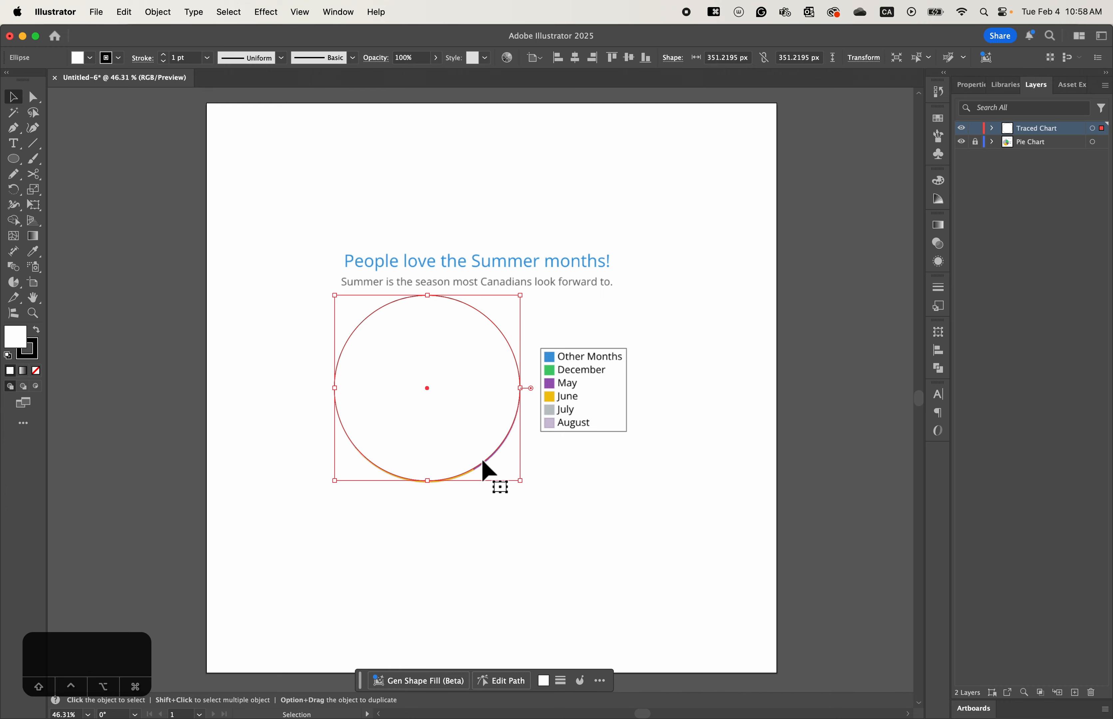
key("Down")
key("Down")
key("Down")
key("Down")
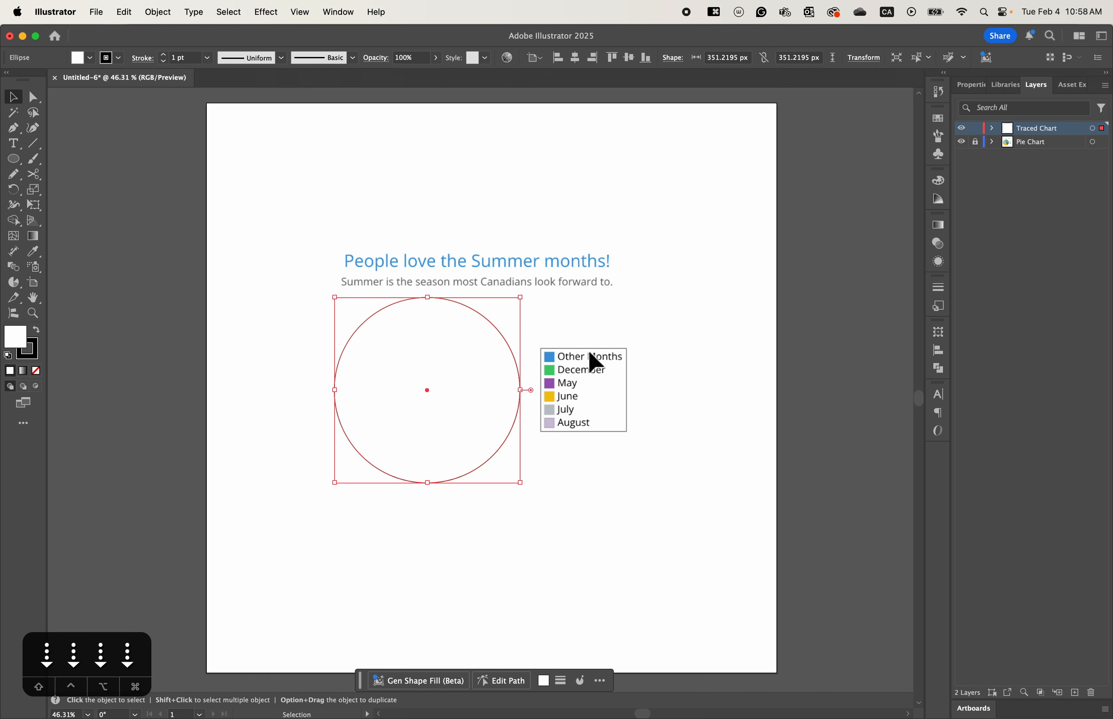
Set the circle's opacity to 40% and deselect it.
left_click(971, 85)
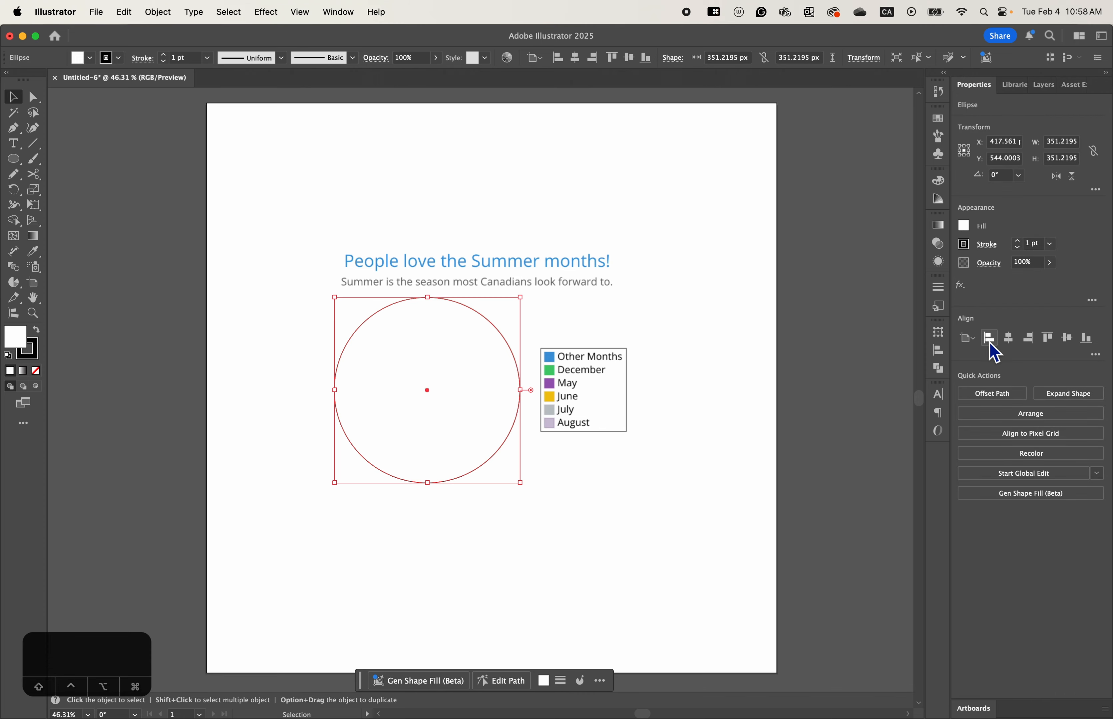
left_click(1050, 262)
left_click_drag(1045, 281, 1022, 287)
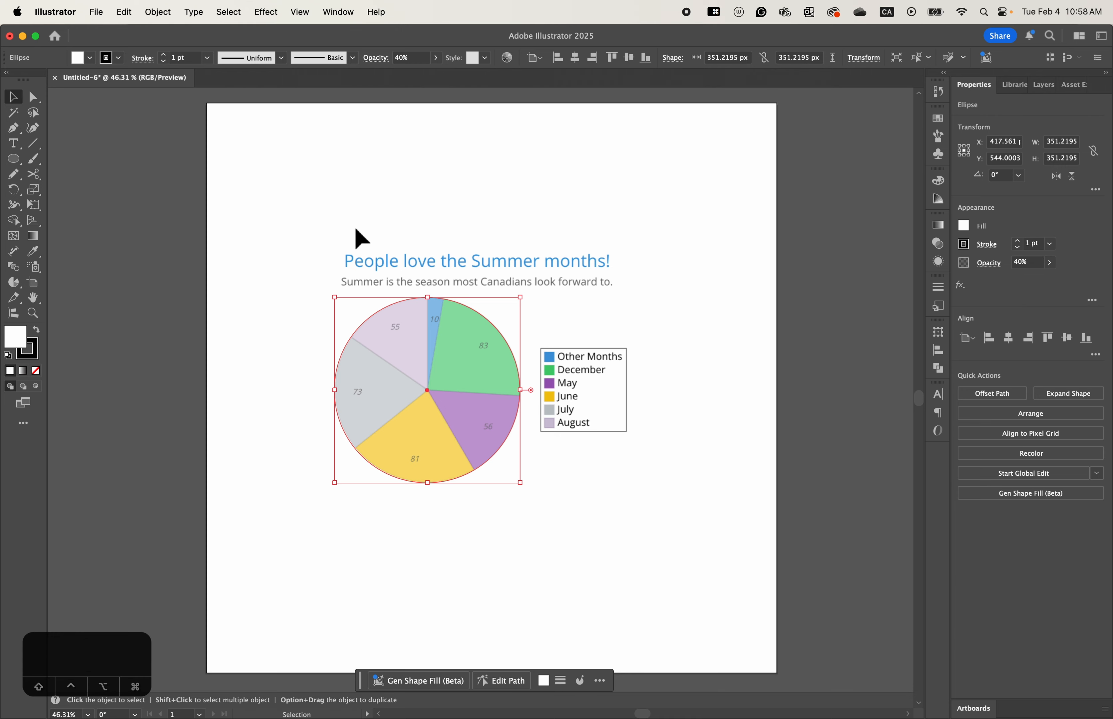
left_click(376, 200)
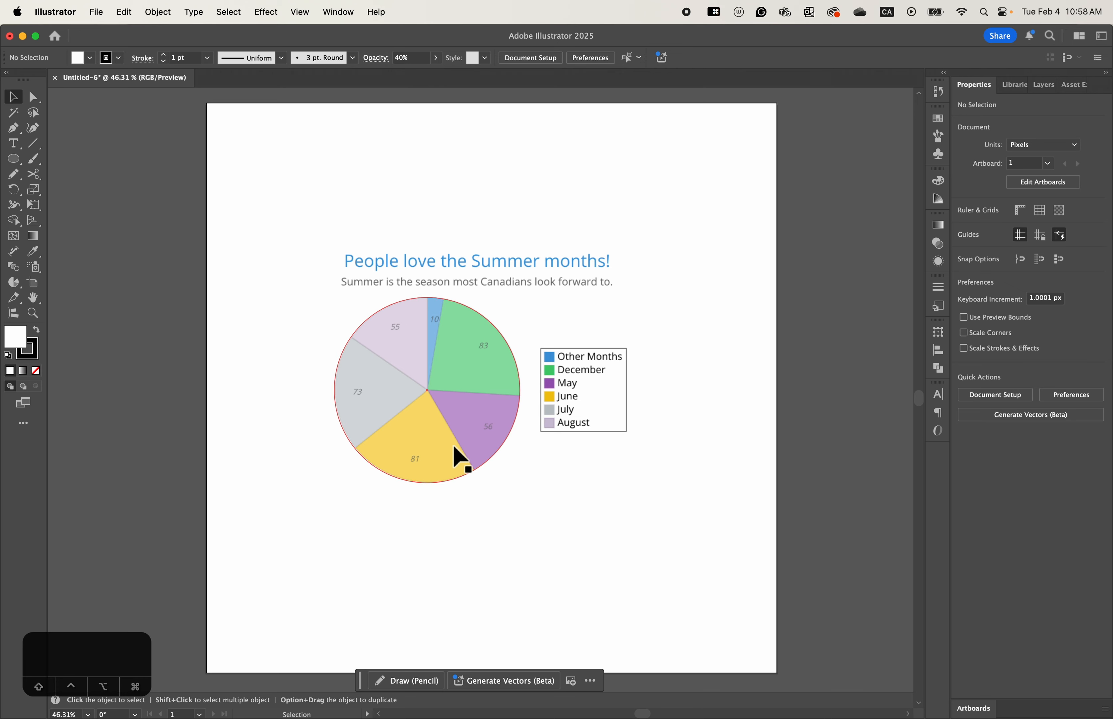
Draw a closed Pen shape over the August slice (55), from the pie's centre along both slice edges, with the outer corners outside the circle.
left_click(13, 129)
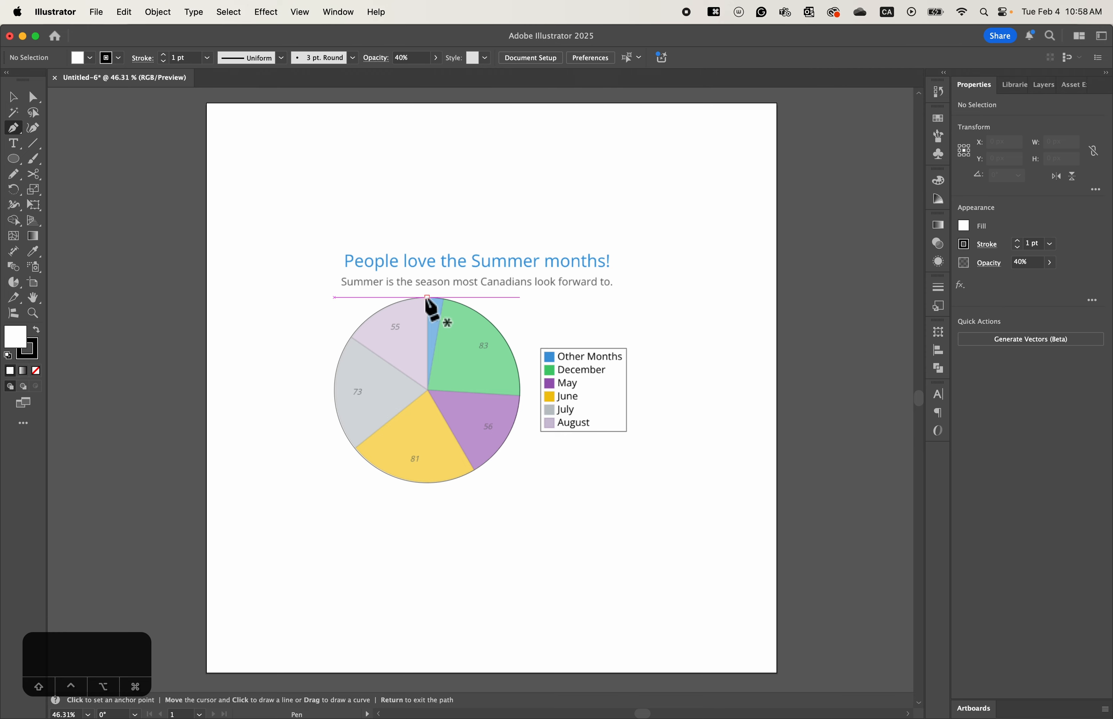
left_click(427, 389)
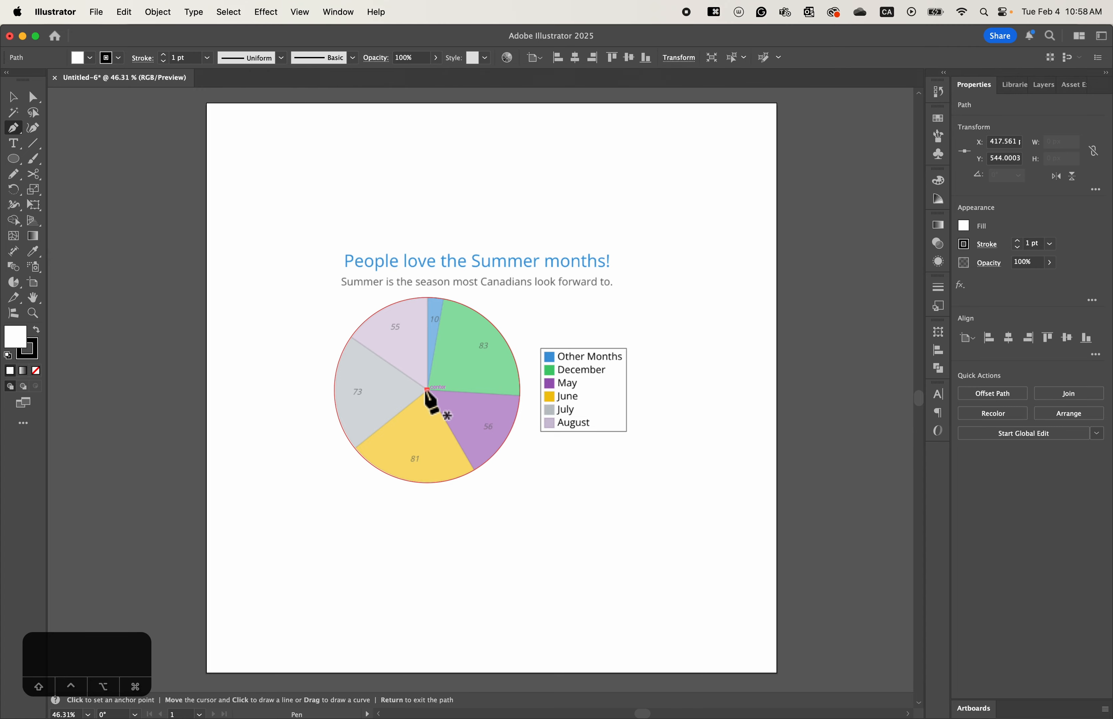
left_click(427, 280)
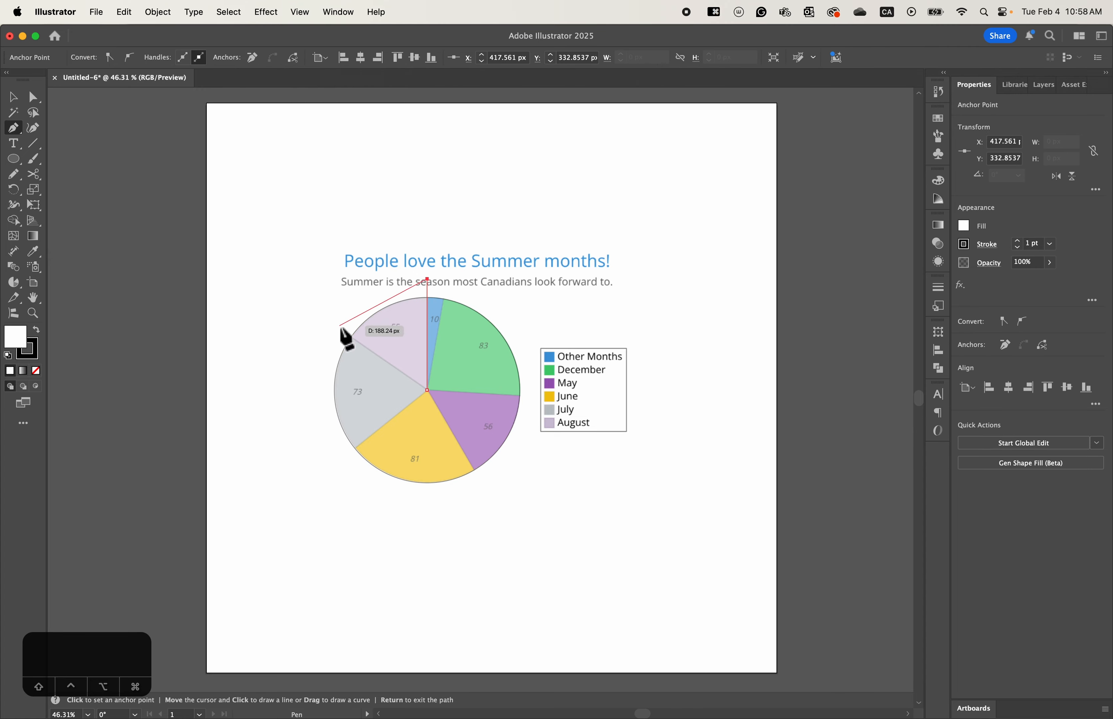
left_click(369, 297)
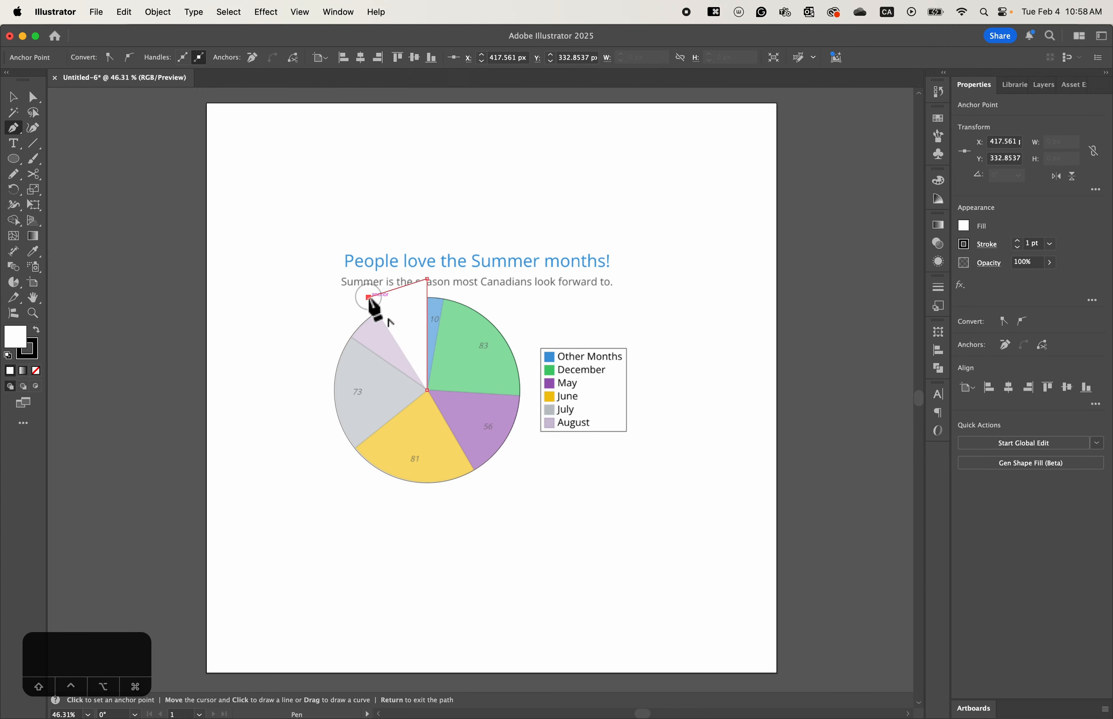
left_click(345, 331)
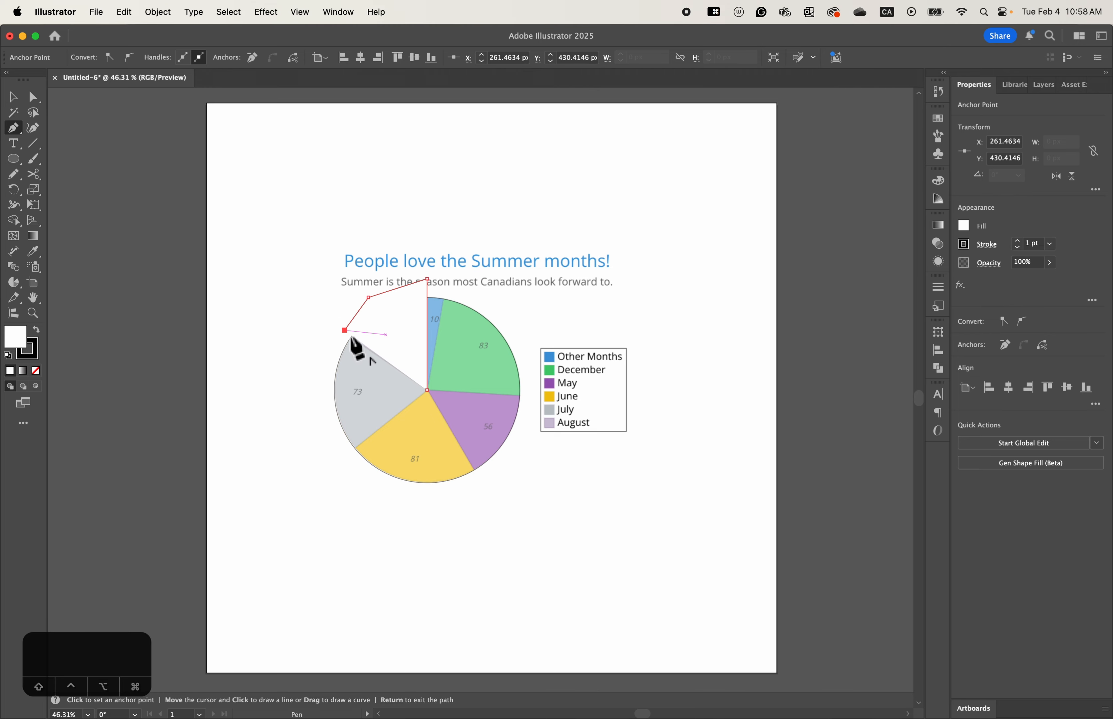
left_click(353, 334)
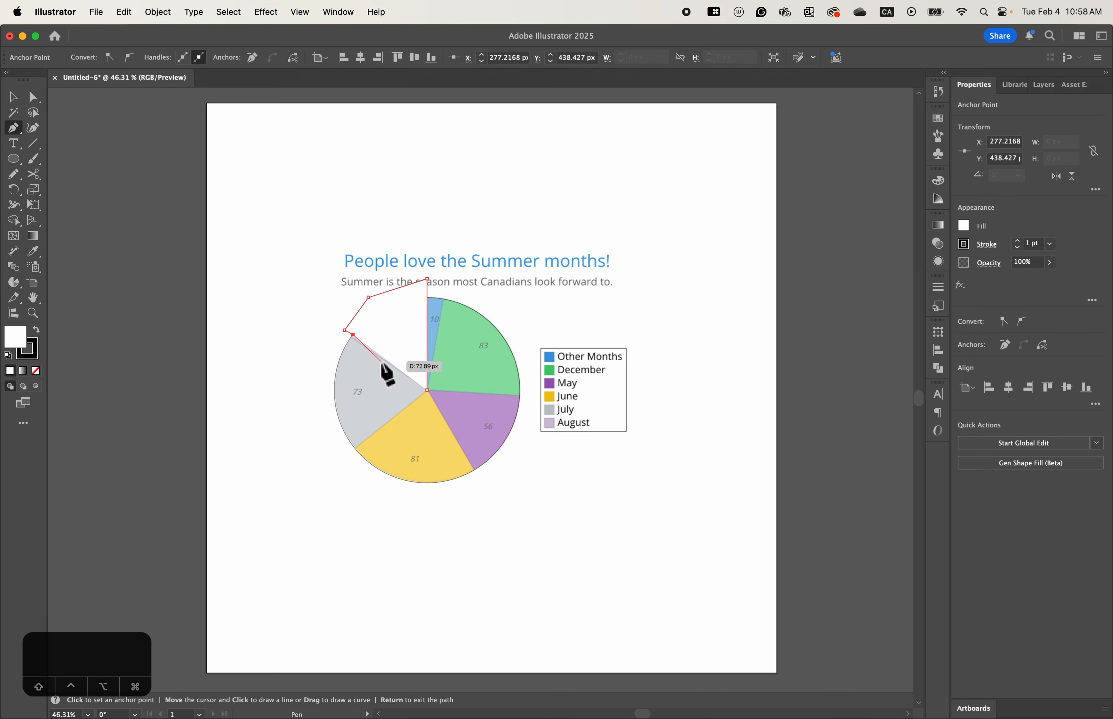
key("super+z")
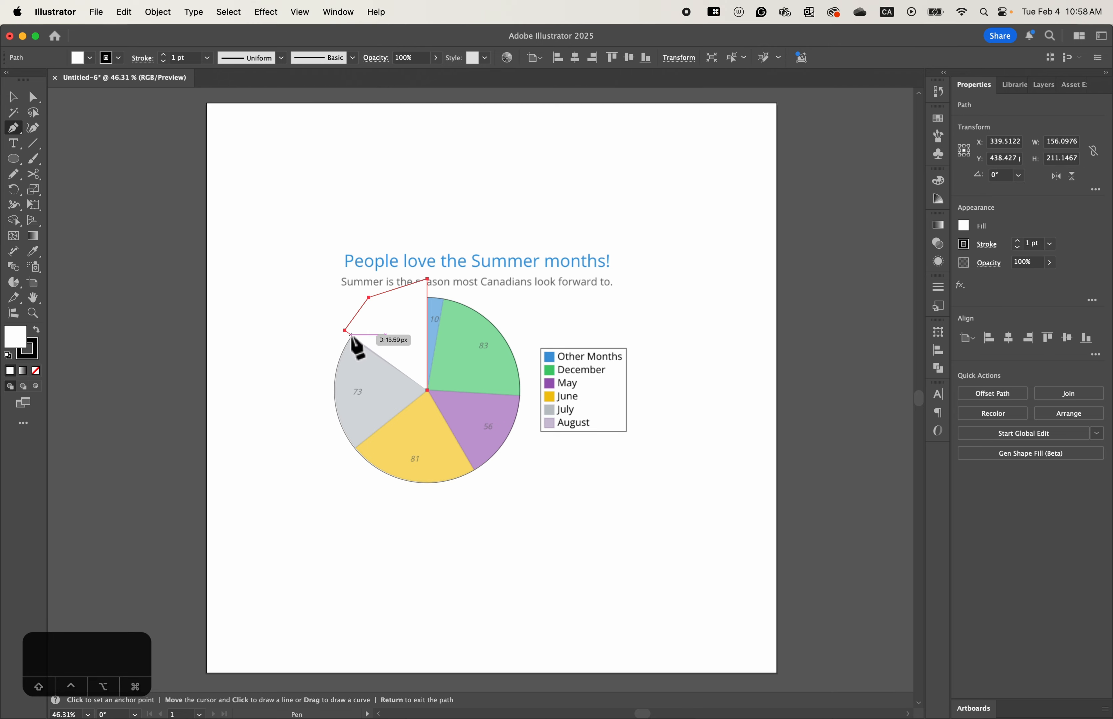
left_click(351, 335)
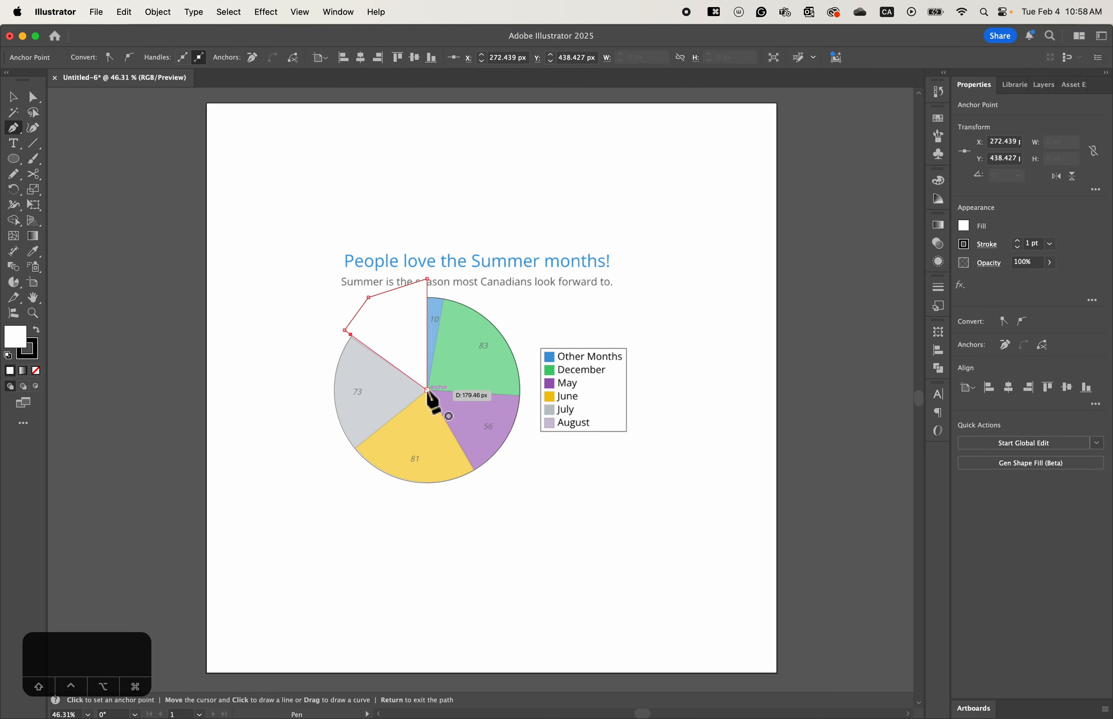
left_click(426, 390)
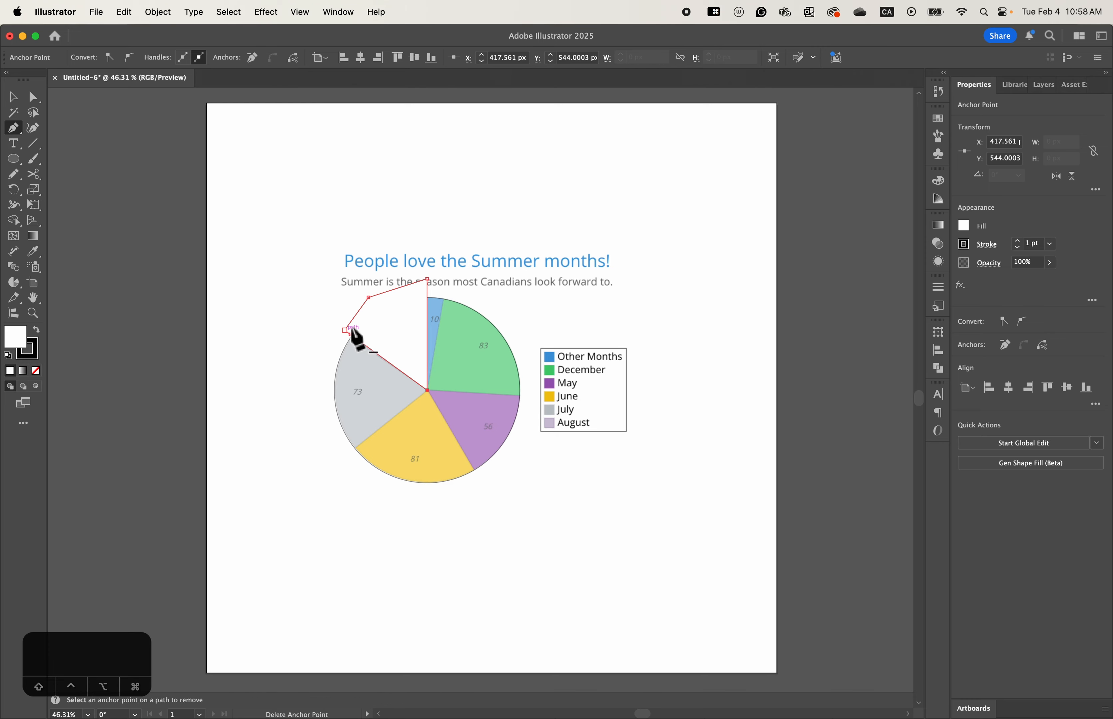
left_click(351, 334)
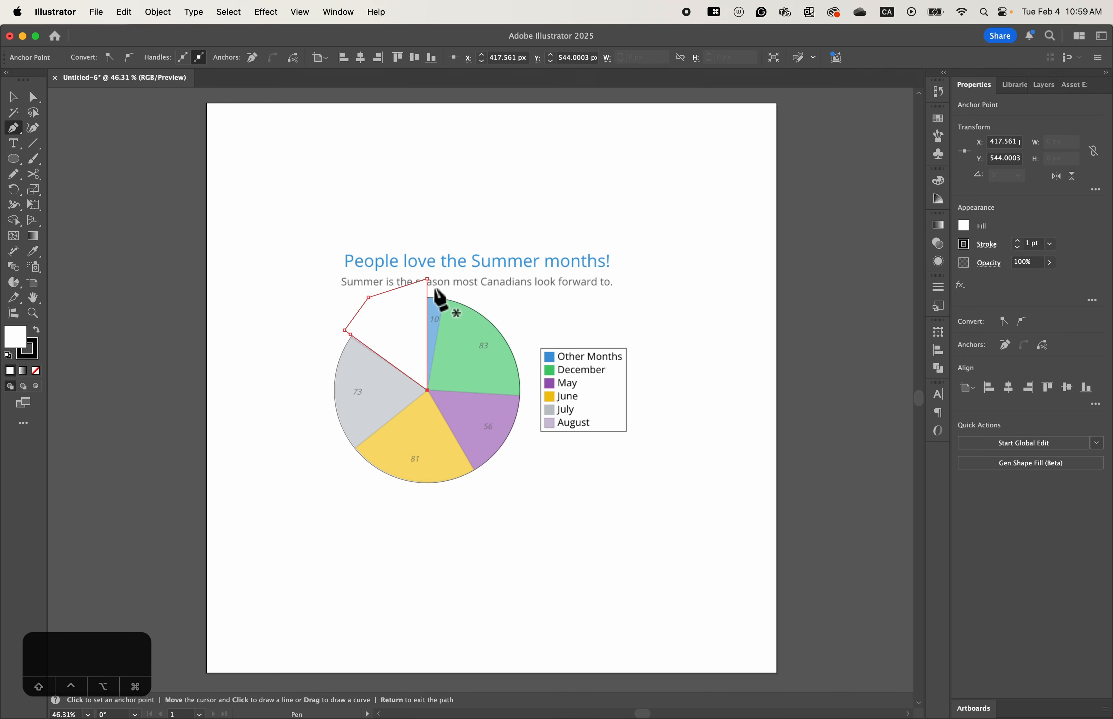
Draw a closed Pen shape over the narrow Other Months slice (10), sharing the August shape's vertical edge and extending above the circle.
left_click(428, 281)
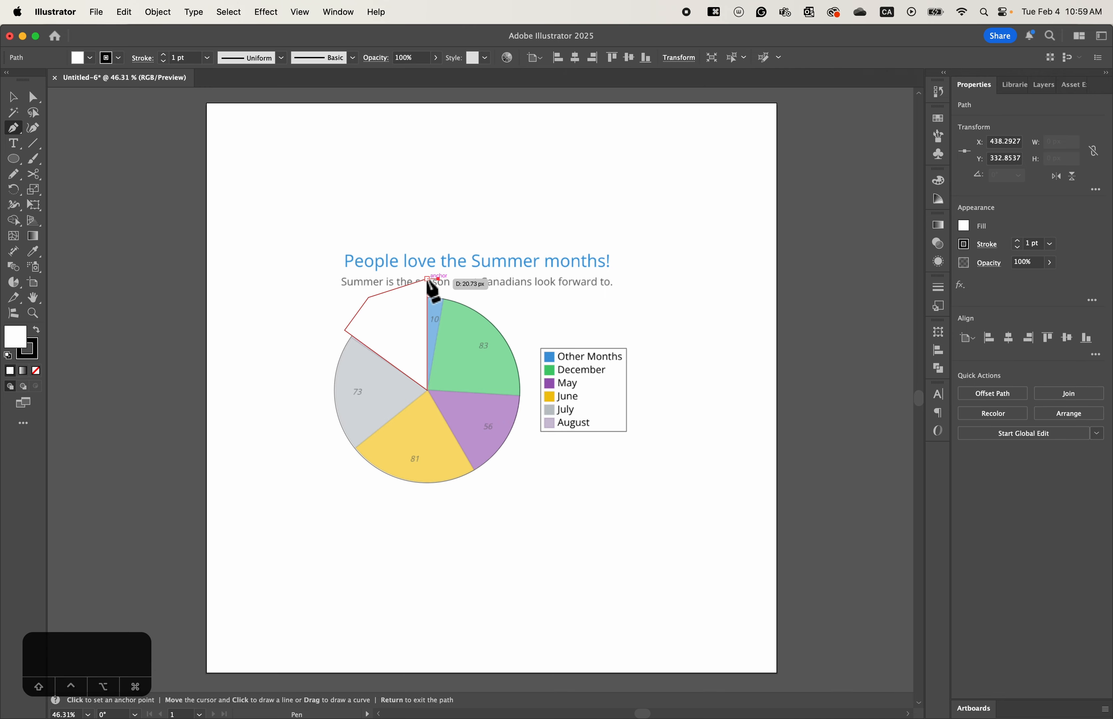
left_click(427, 280)
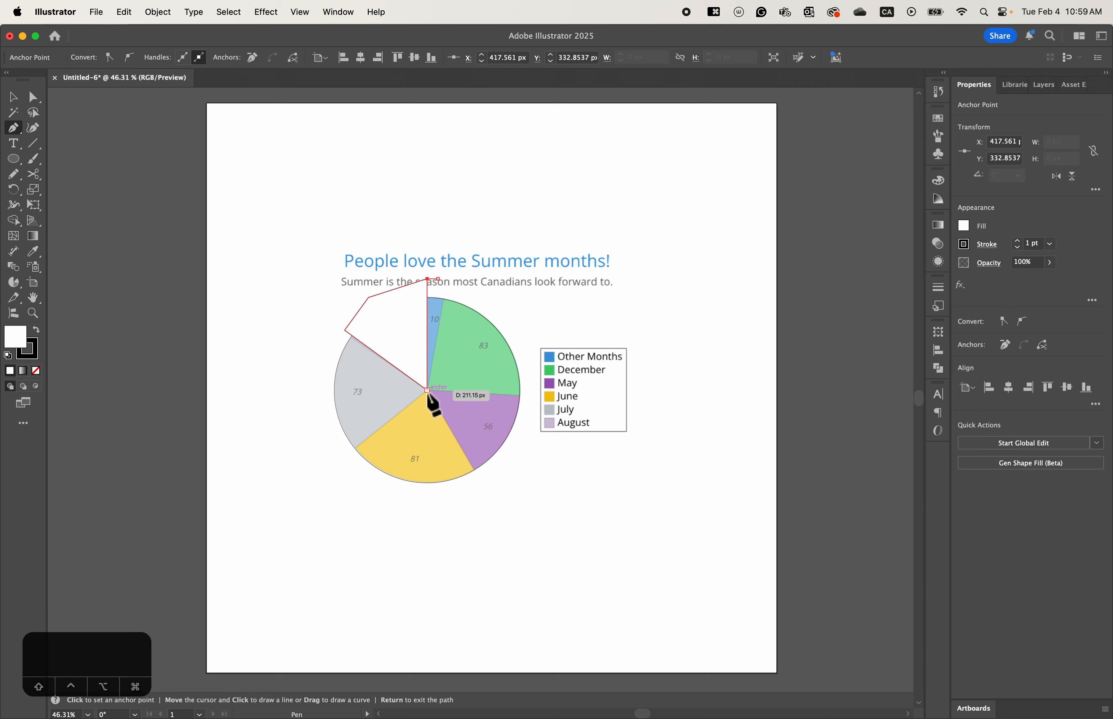
left_click(427, 390)
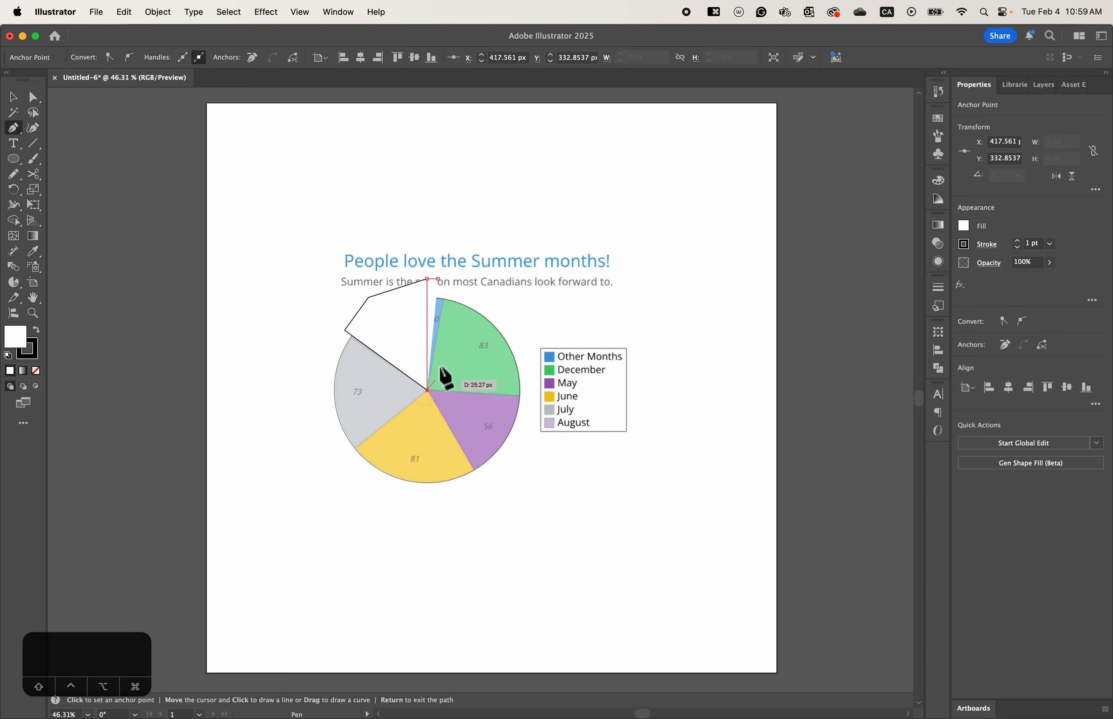
left_click(443, 298)
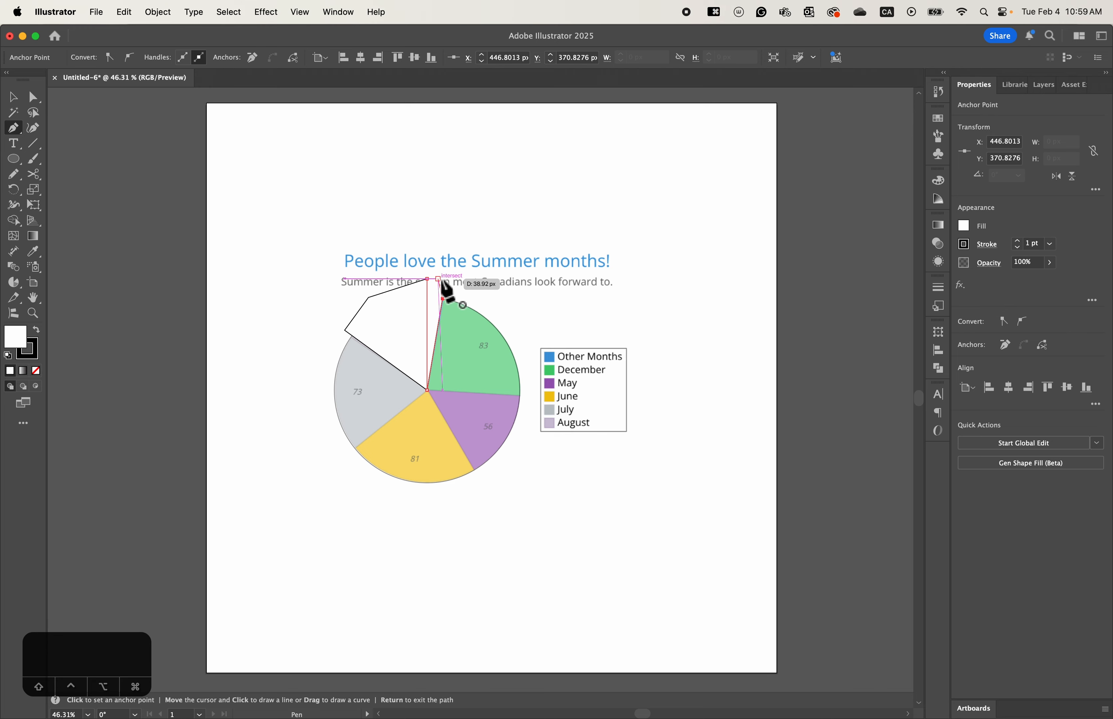
left_click(438, 279)
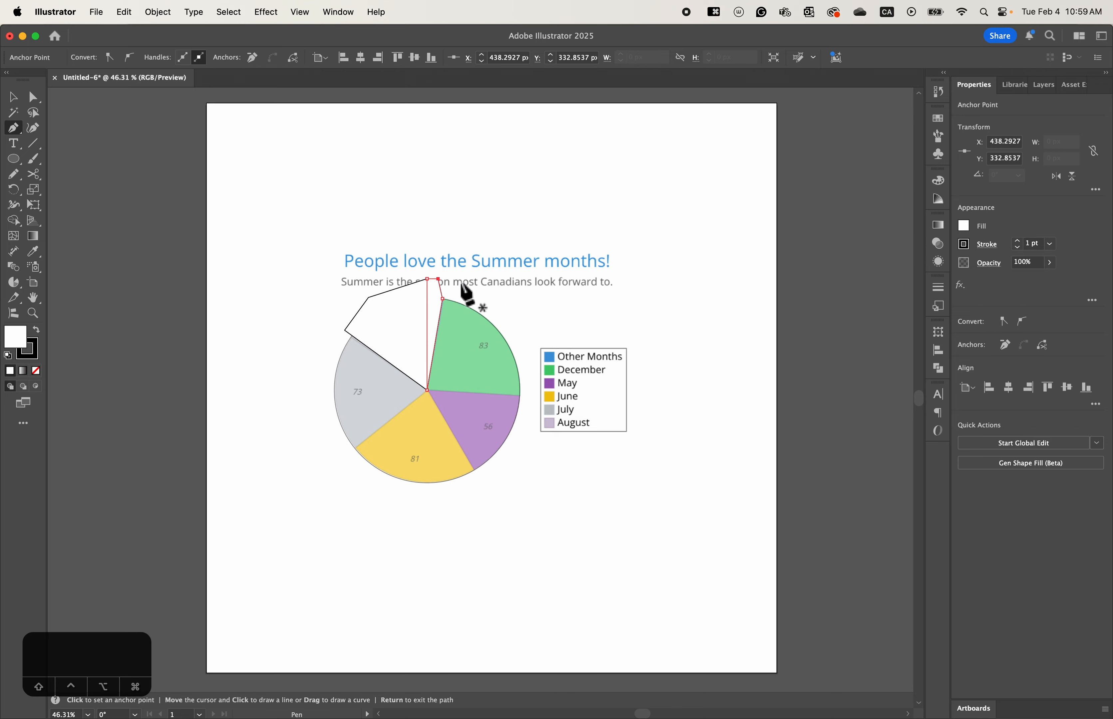
left_click(298, 13)
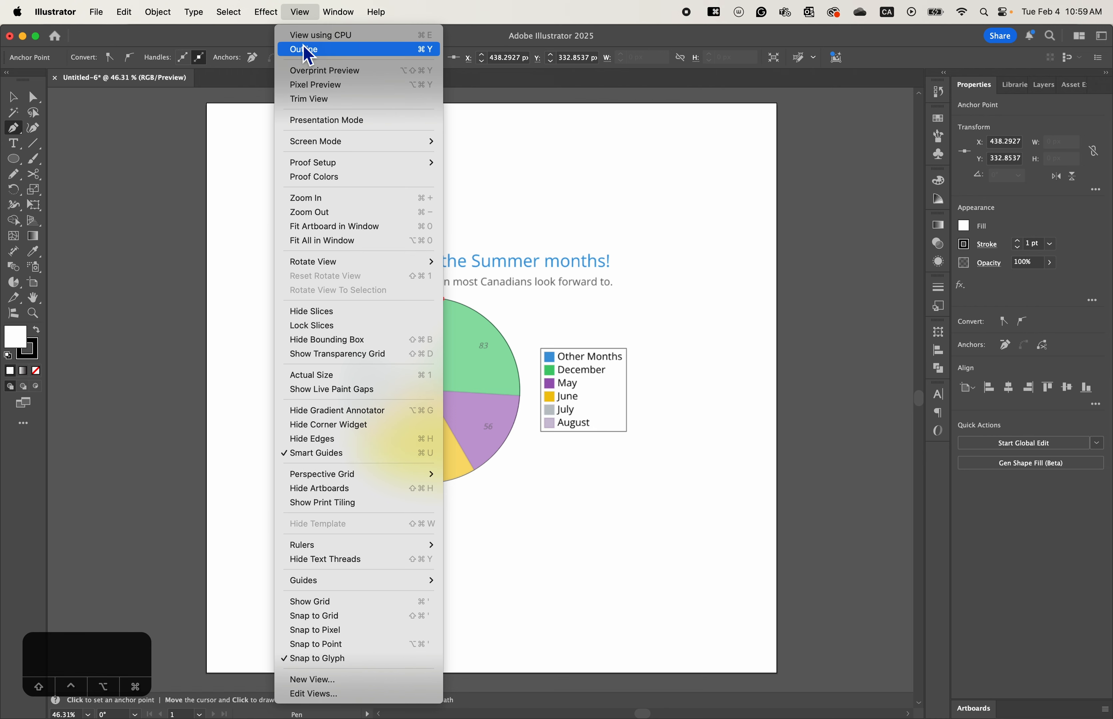
left_click(654, 34)
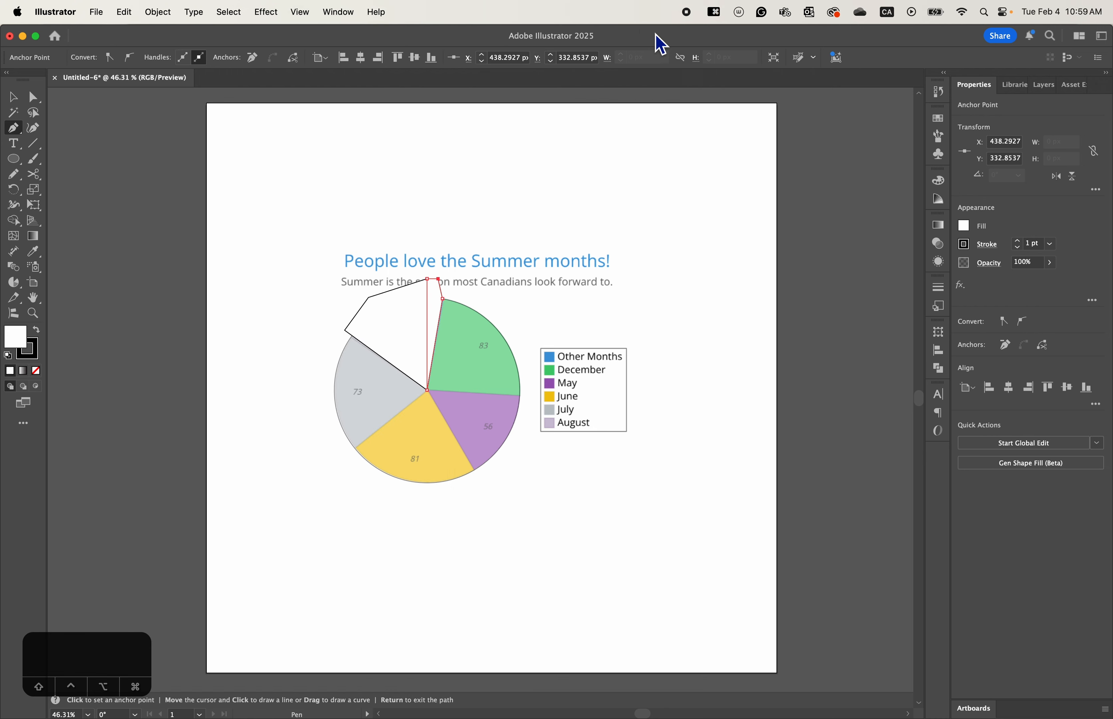
Draw a closed Pen shape over the green December slice (83), following both straight edges to the centre and going around outside the circle's arc.
left_click(456, 287)
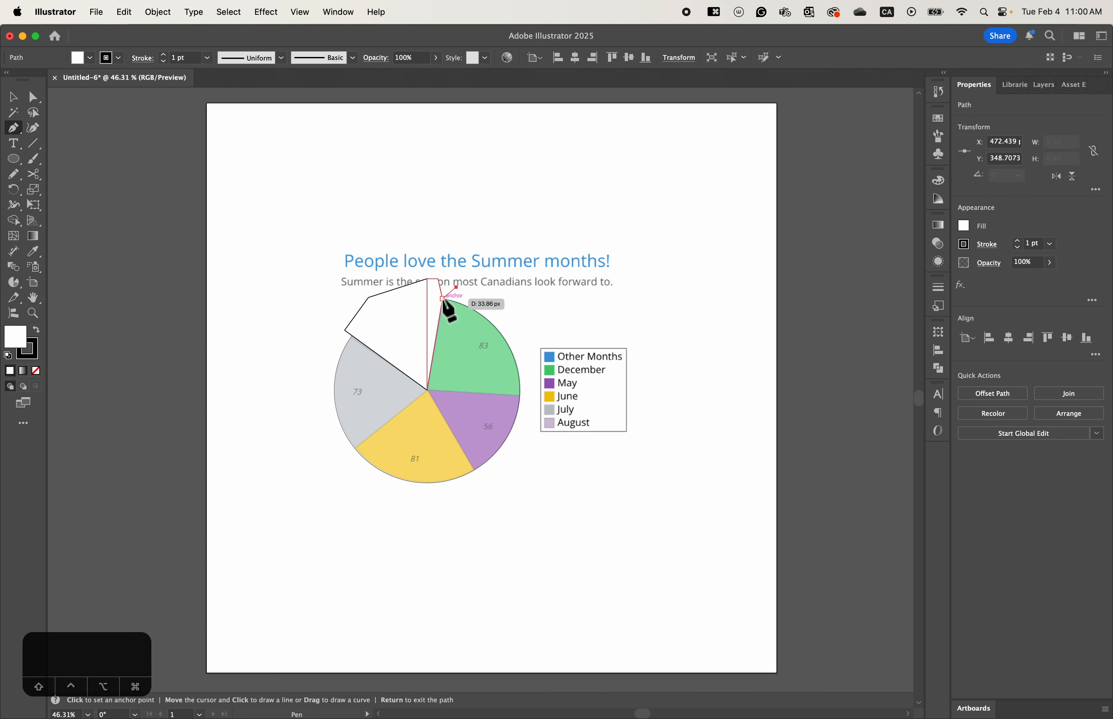
left_click(442, 299)
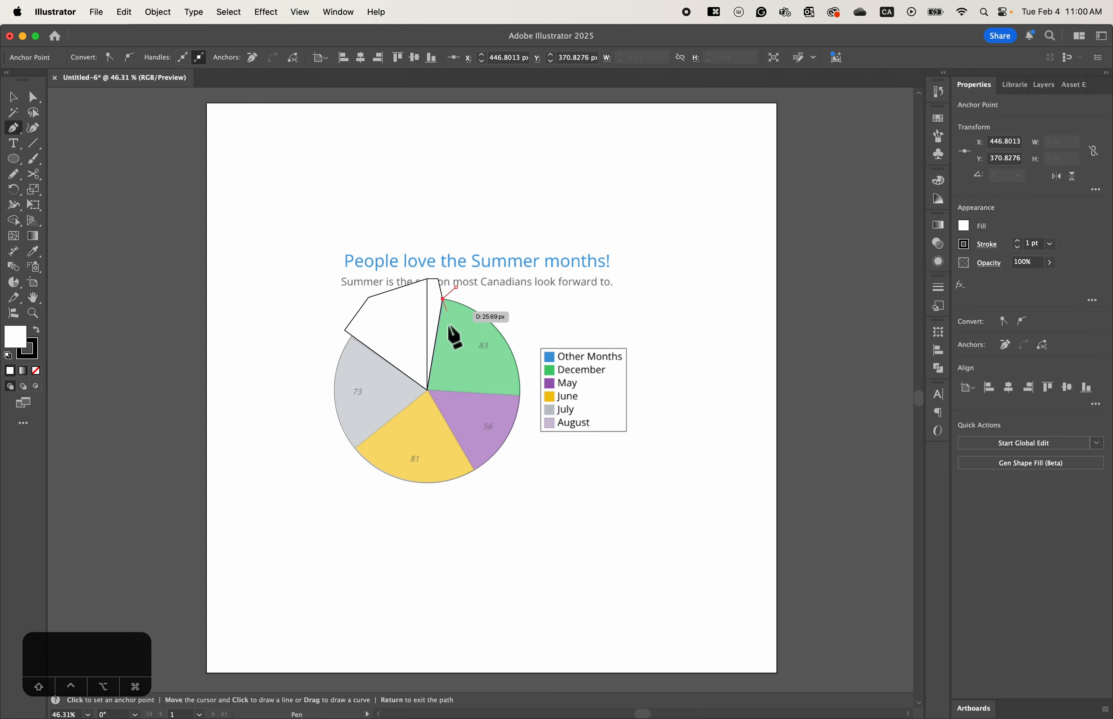
left_click(427, 391)
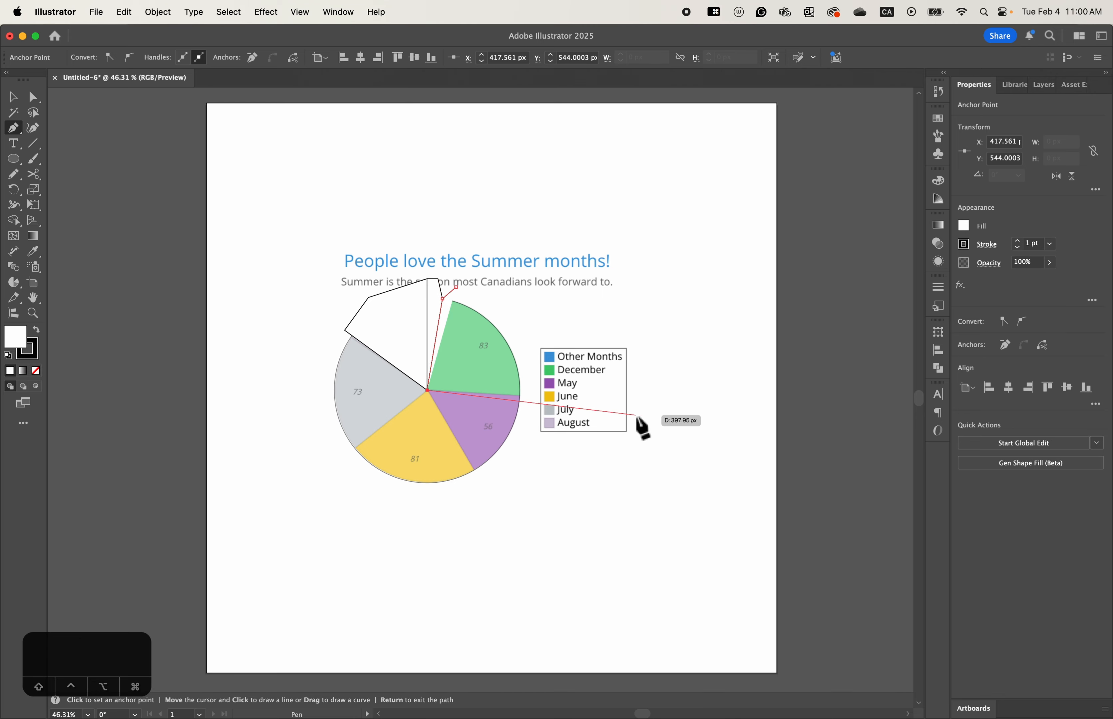
left_click(519, 397)
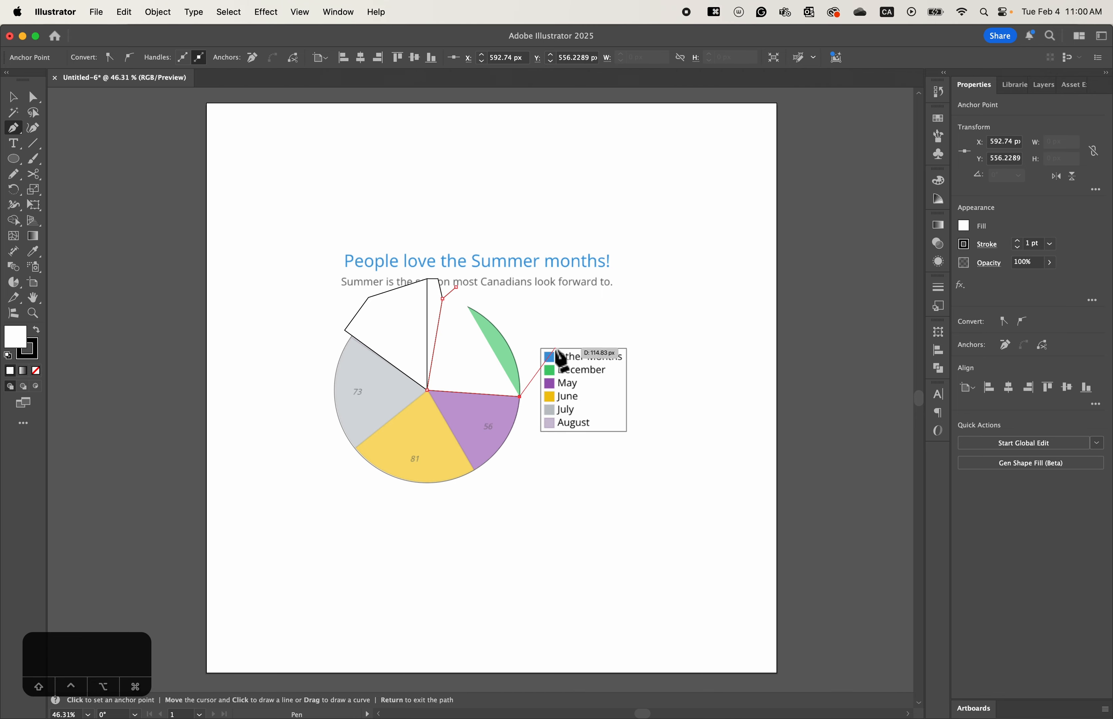
left_click(544, 353)
left_click(526, 305, "super")
left_click(455, 287)
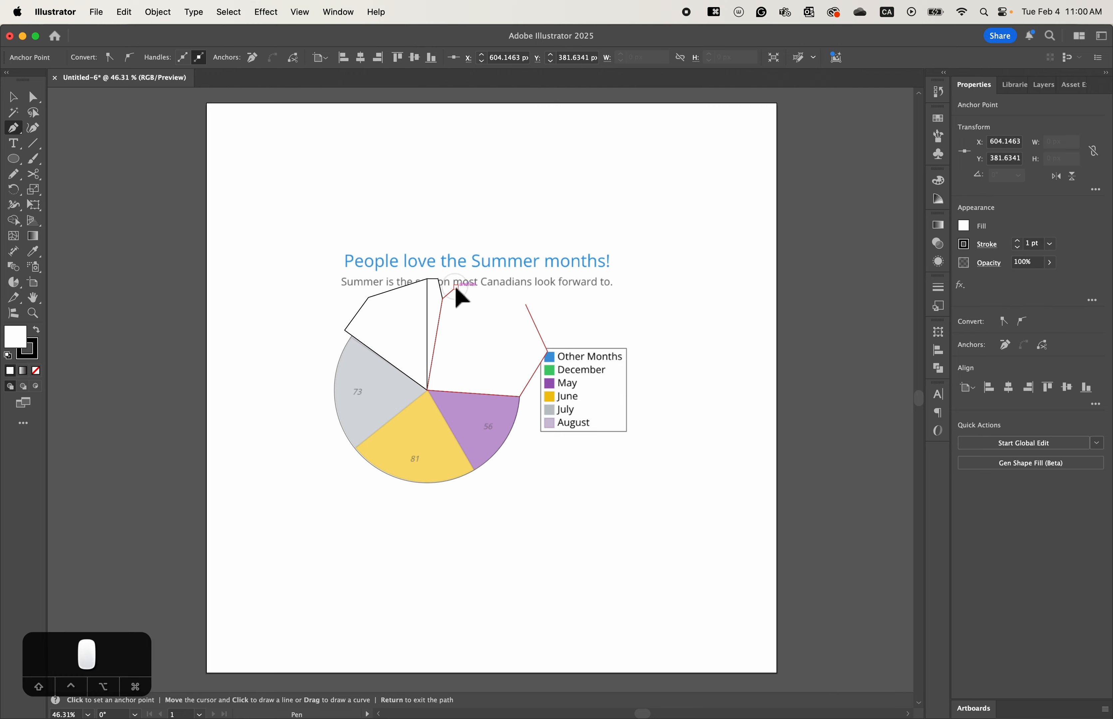
Draw a closed Pen shape over the purple May slice (56), meeting the December shape's lower edge and extending outside the circle.
left_click(532, 417)
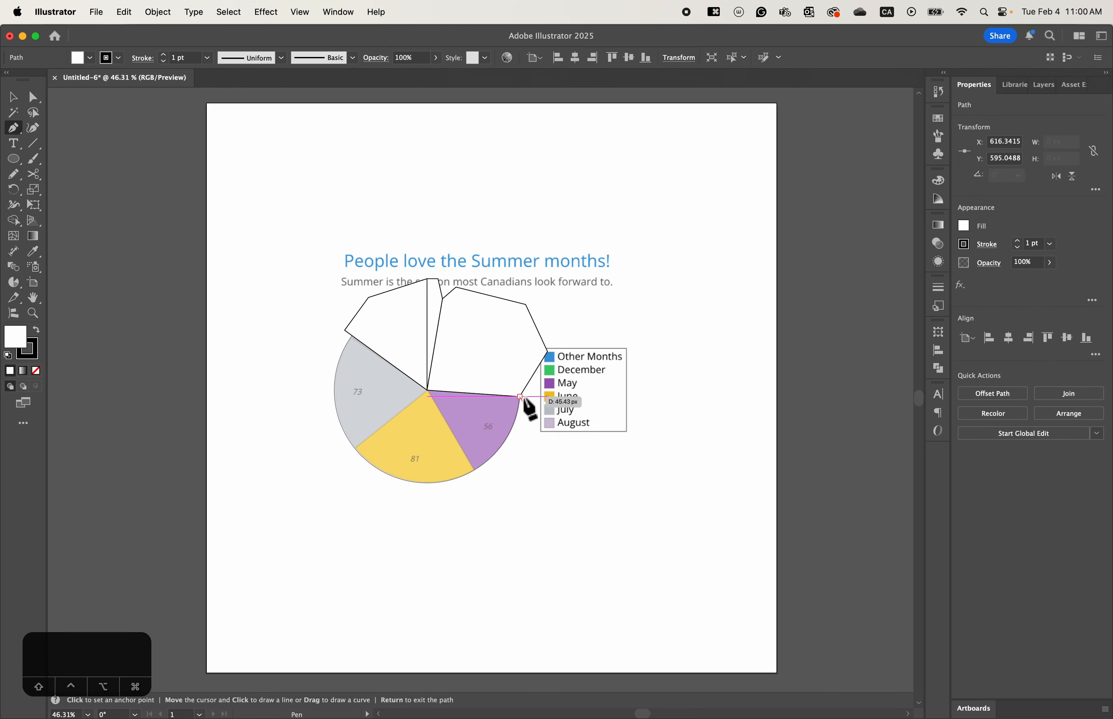
left_click(519, 396)
left_click(427, 390)
left_click(474, 470)
left_click(504, 479)
left_click(532, 417)
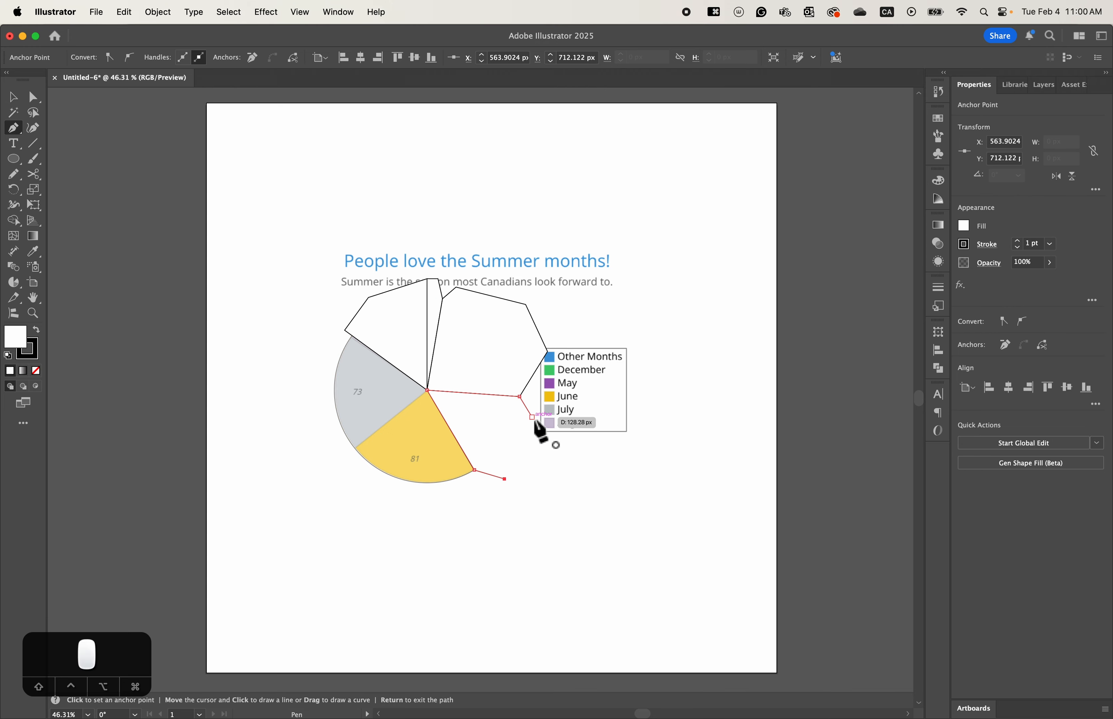
Draw a closed Pen shape over the yellow June slice (81), from the May shape's edge through the centre, with outer corners beyond the circle.
left_click(457, 495)
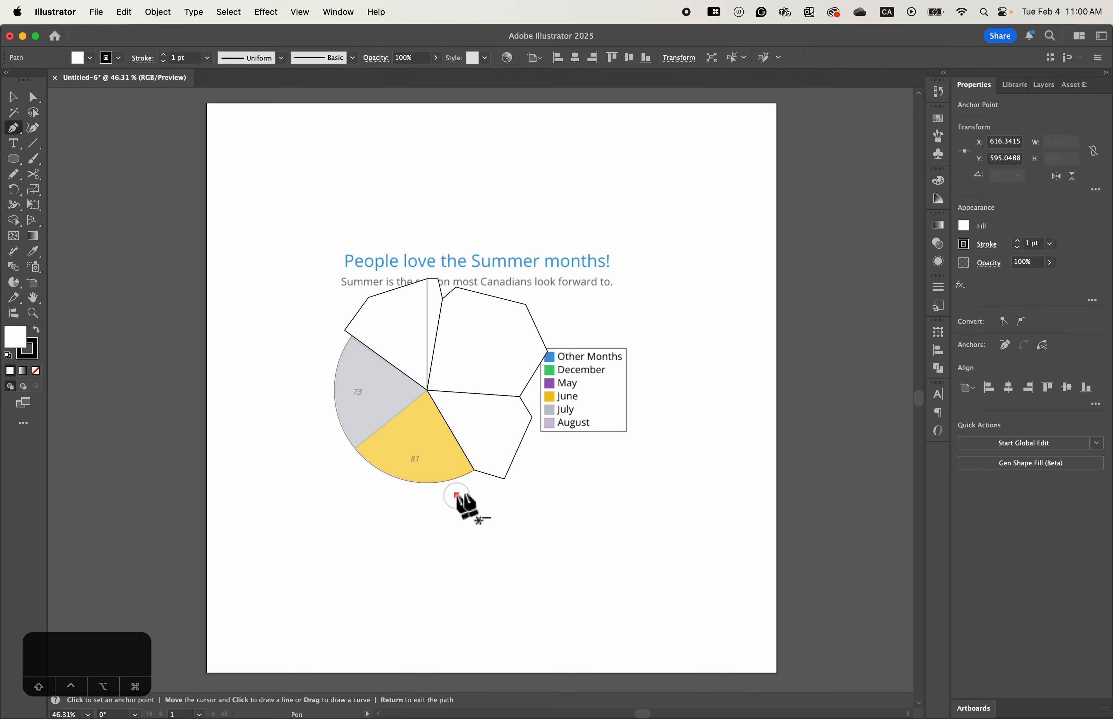
left_click(474, 469)
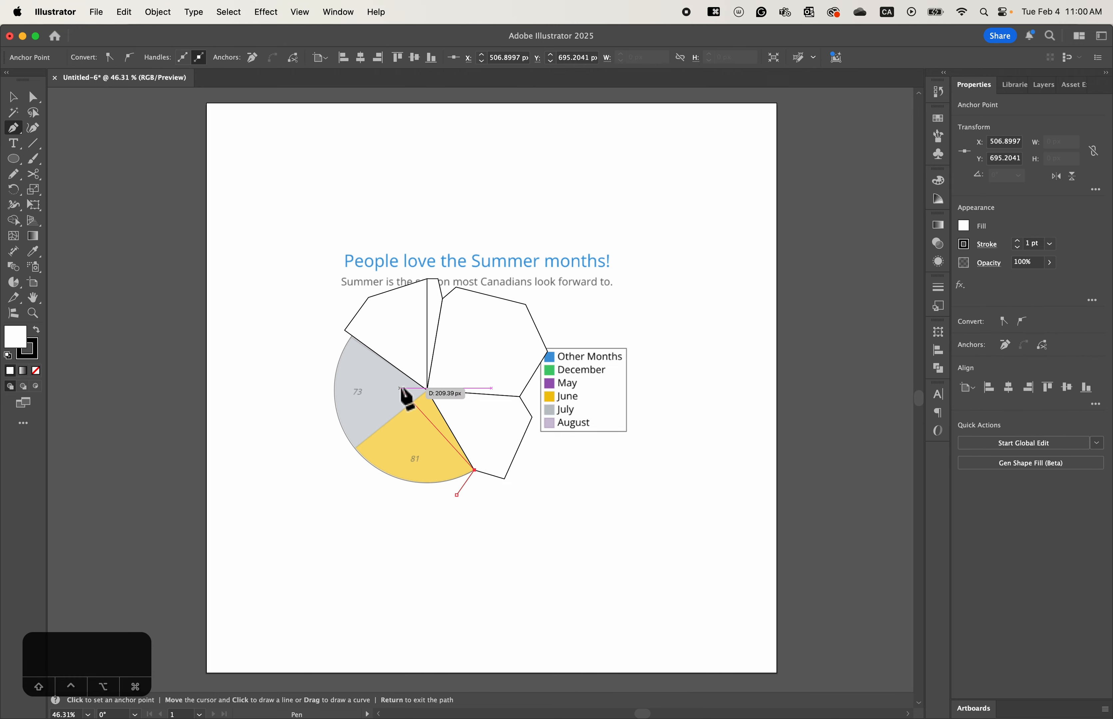
left_click(427, 389)
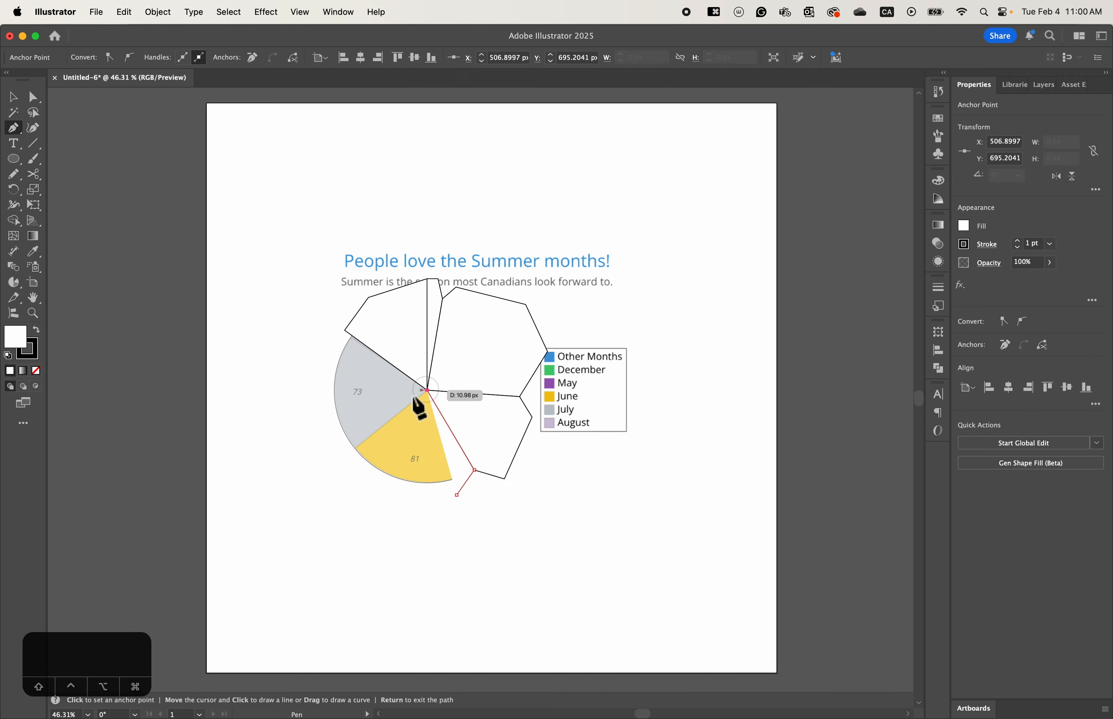
left_click(353, 447)
left_click(351, 484)
left_click(412, 508)
left_click(458, 496)
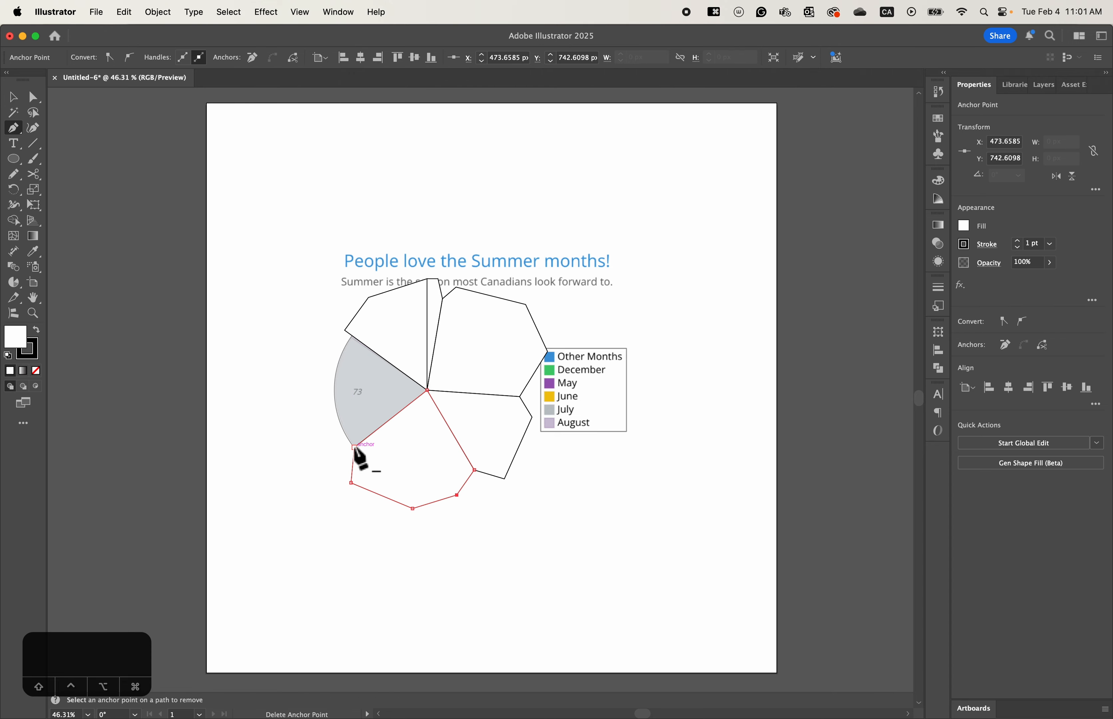
Draw a closed Pen shape over the grey July slice (73), between the June and August shapes and extending past the circle, and deselect it.
left_click(322, 443)
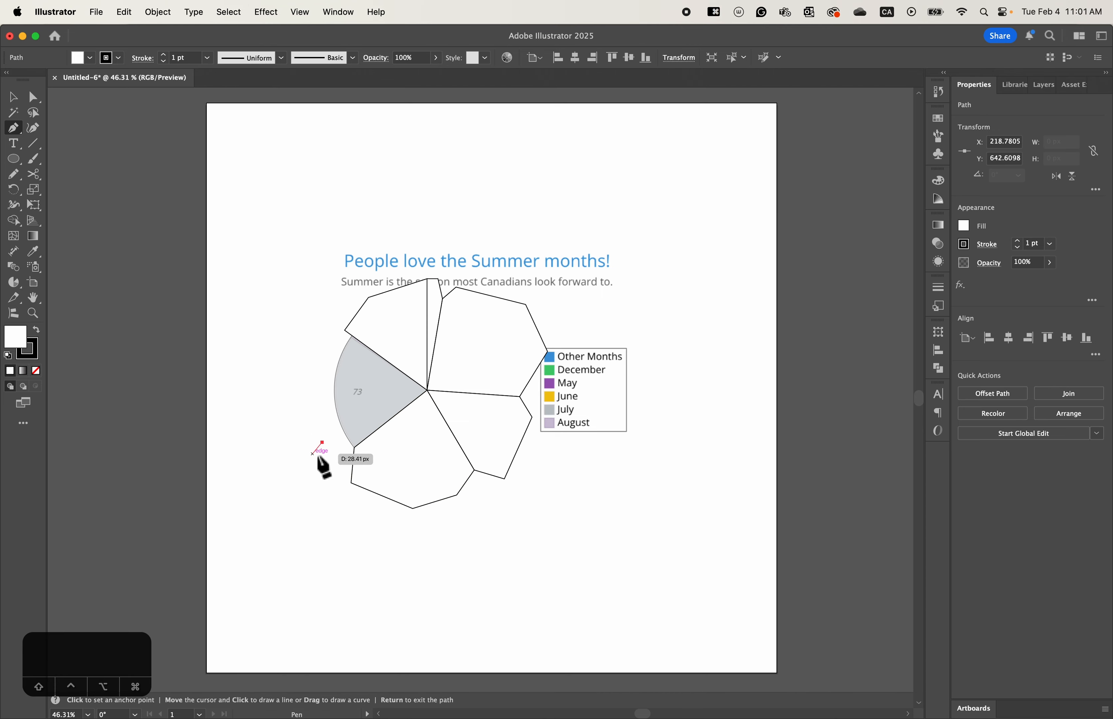
left_click(354, 447)
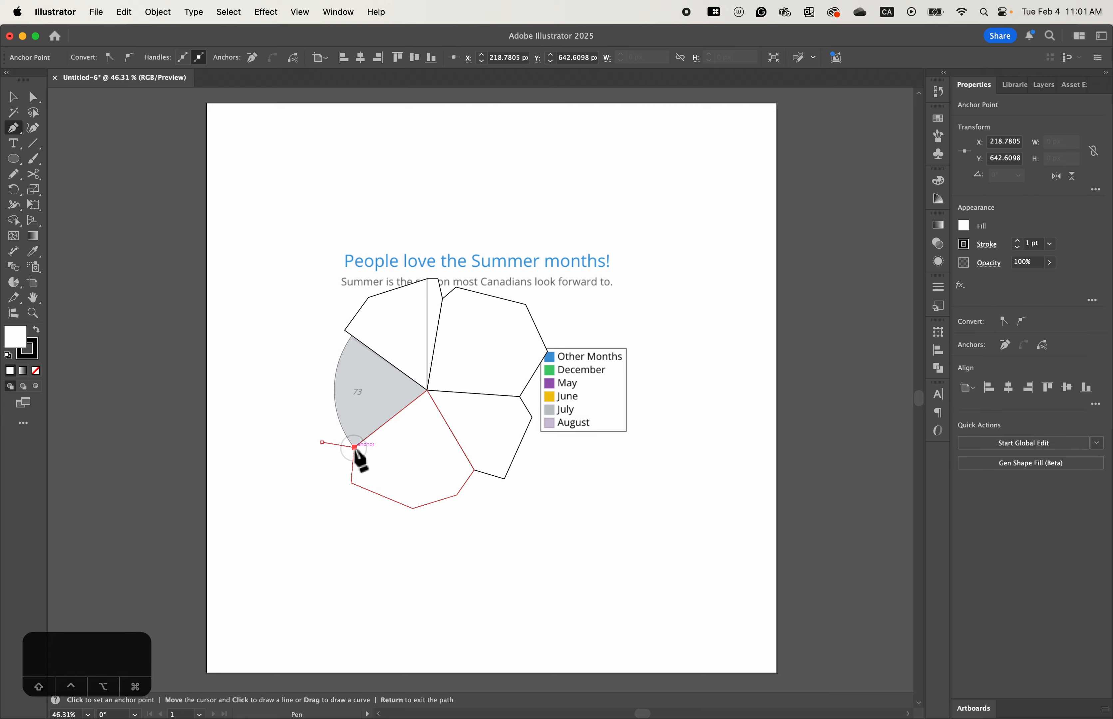
left_click(428, 389)
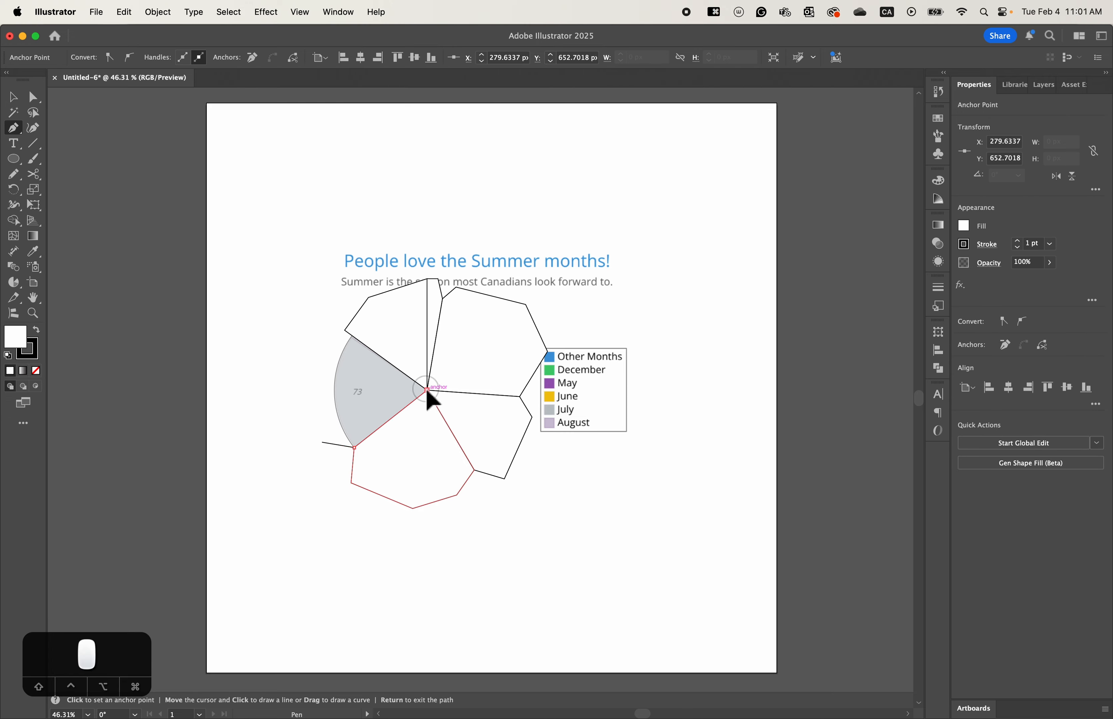
left_click(345, 330)
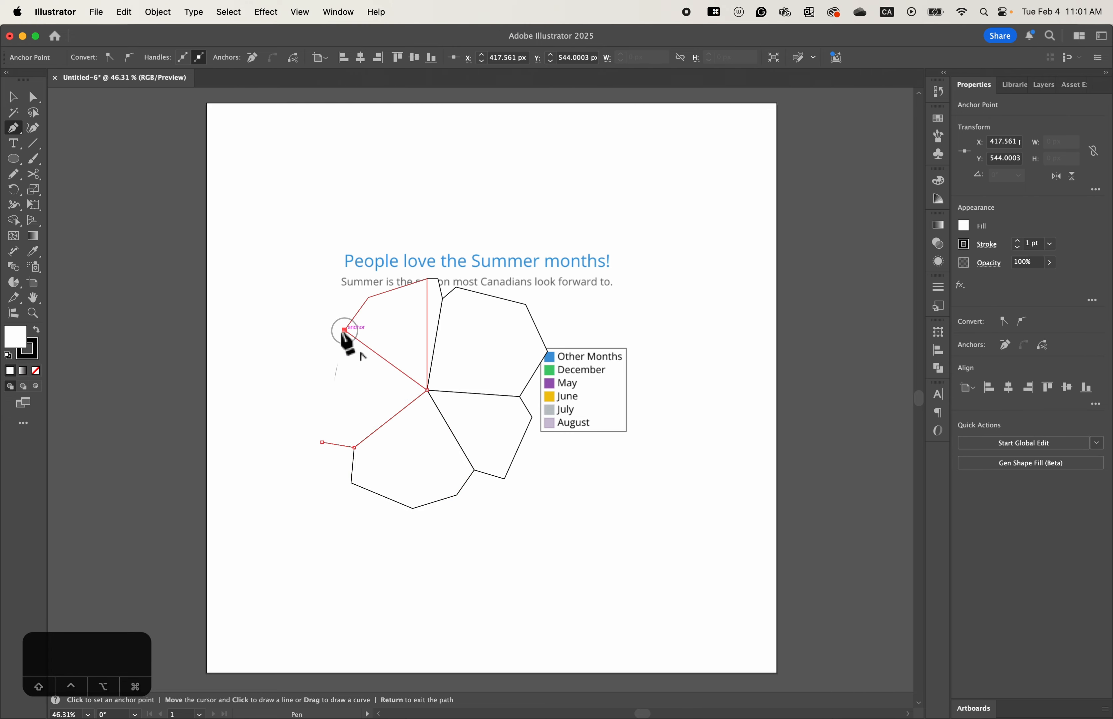
left_click(313, 335)
left_click(304, 415)
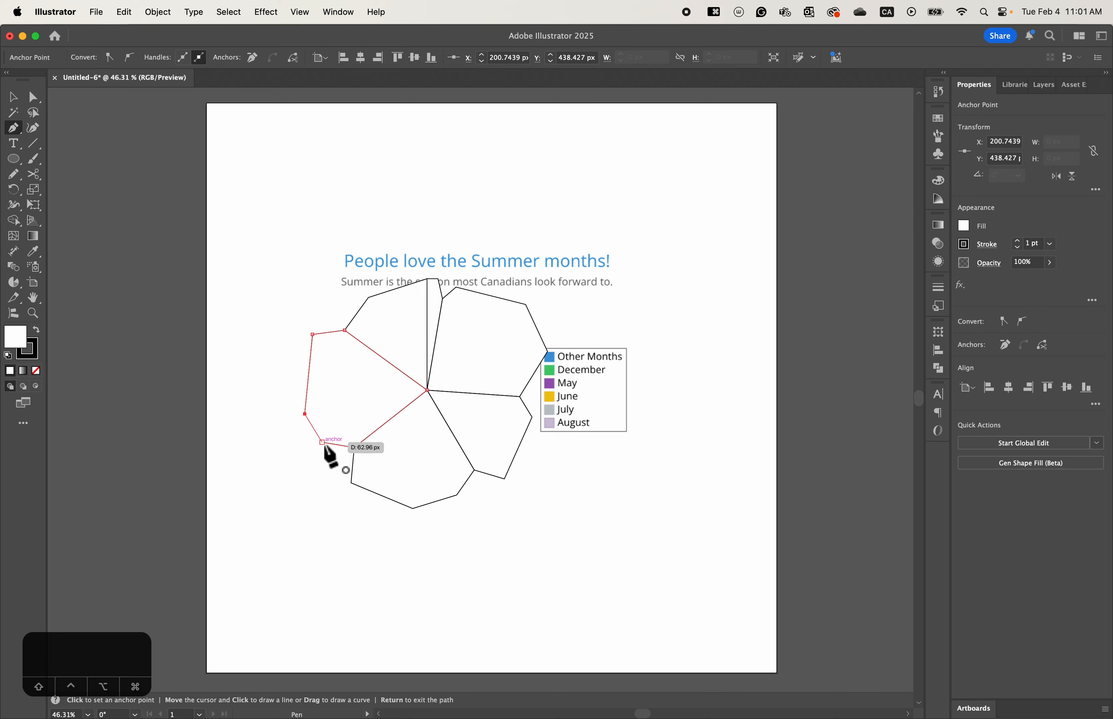
left_click(322, 443)
left_click(13, 97)
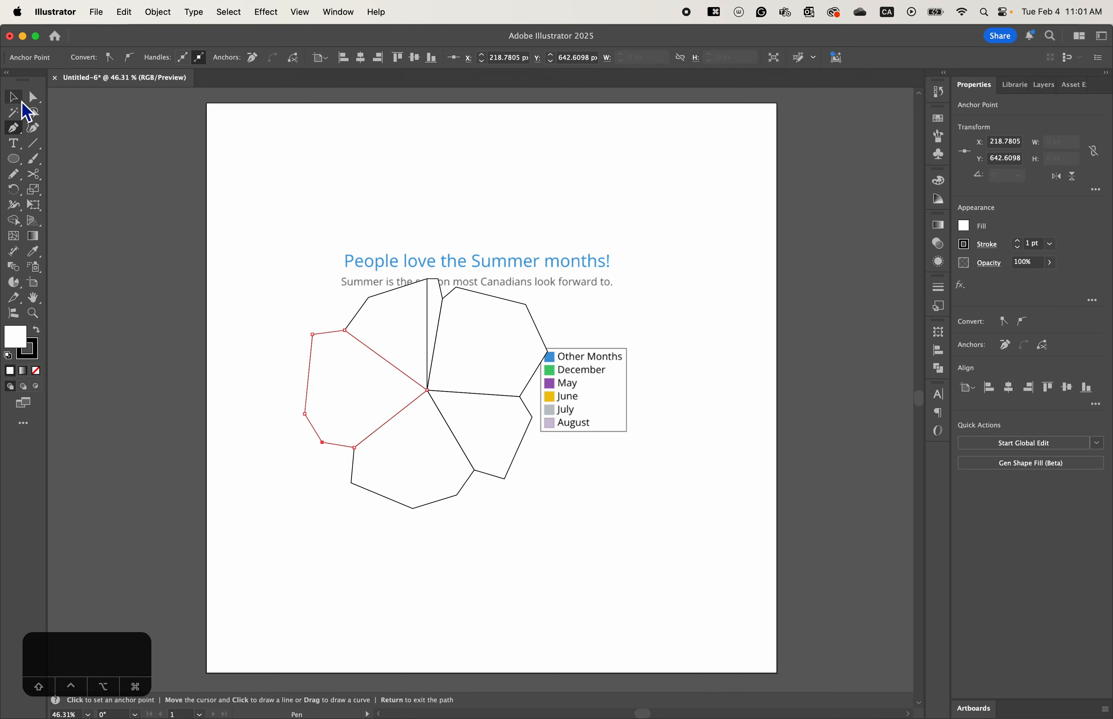
left_click(154, 318)
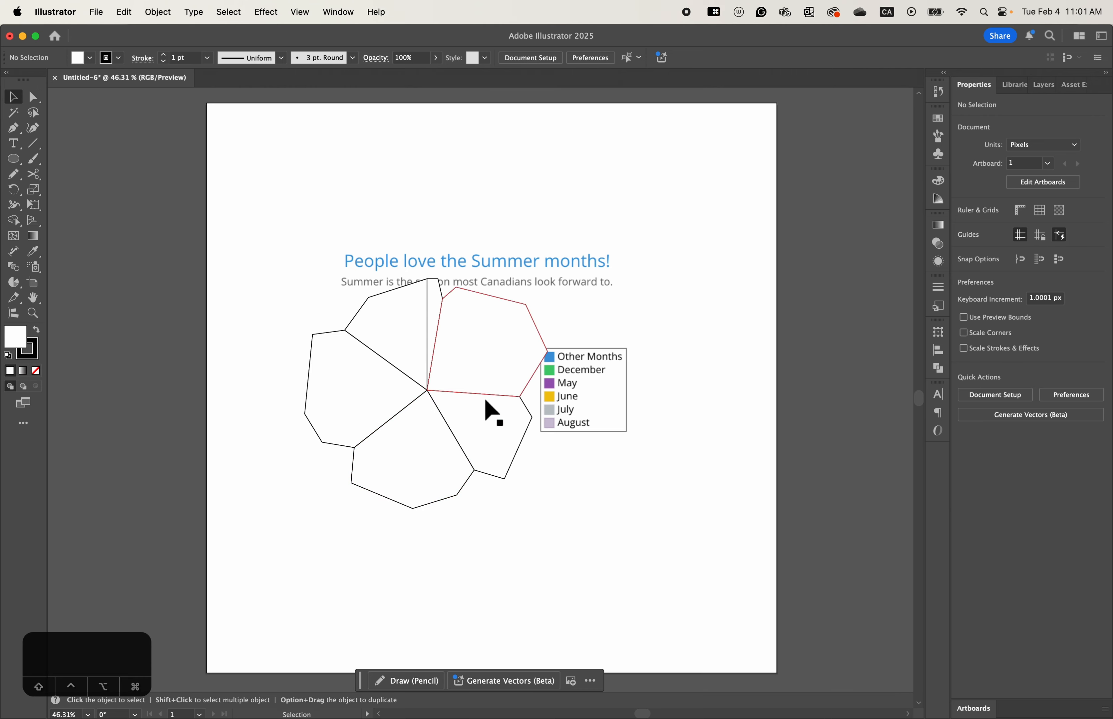
Select the circle with all Pen-drawn slice shapes and remove every region lying outside the circle with the Shape Builder.
left_click_drag(277, 262, 607, 540)
left_click(243, 280)
left_click(13, 97)
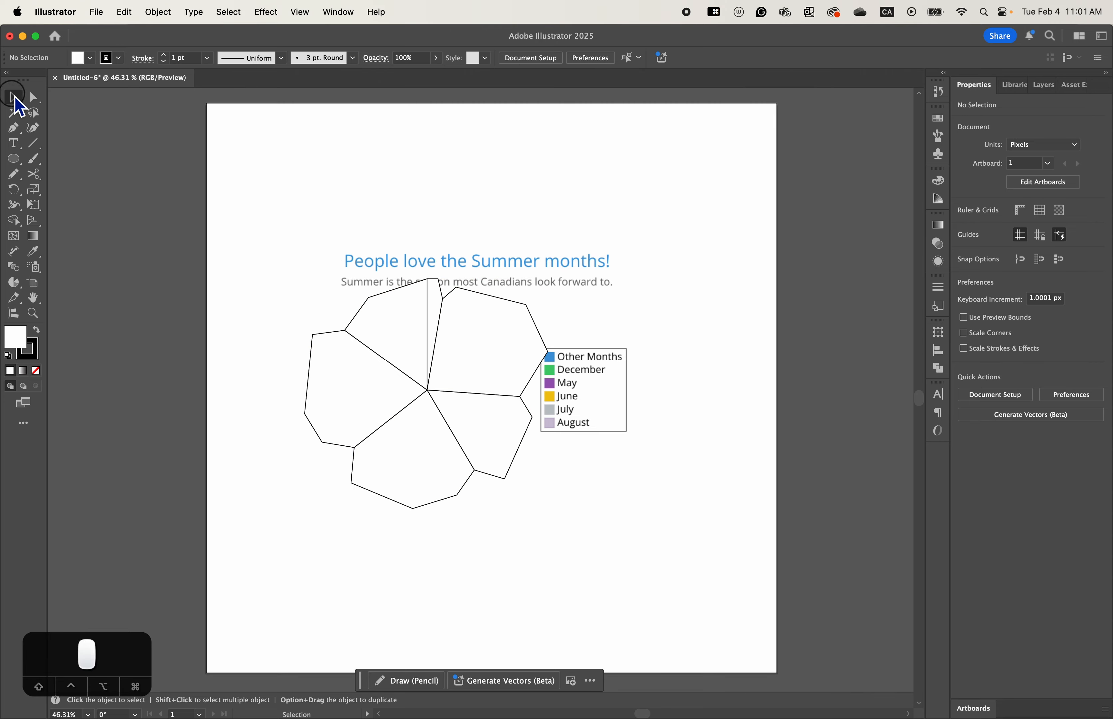
left_click_drag(255, 240, 591, 527)
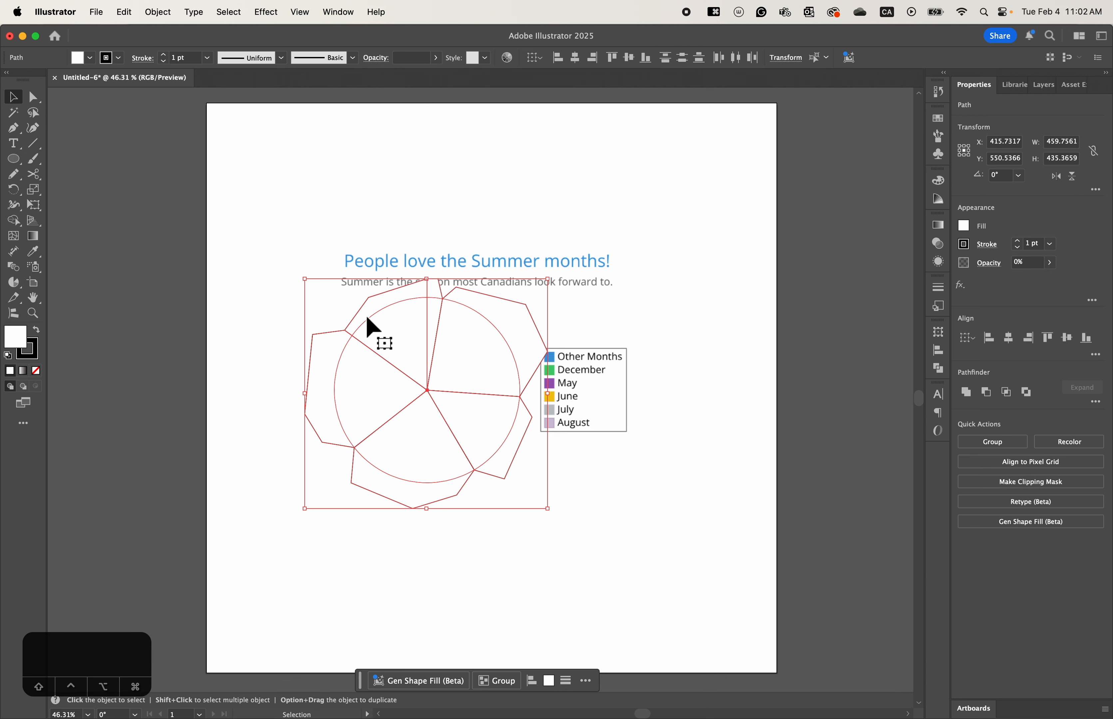
left_click_drag(285, 259, 608, 579)
left_click(14, 222)
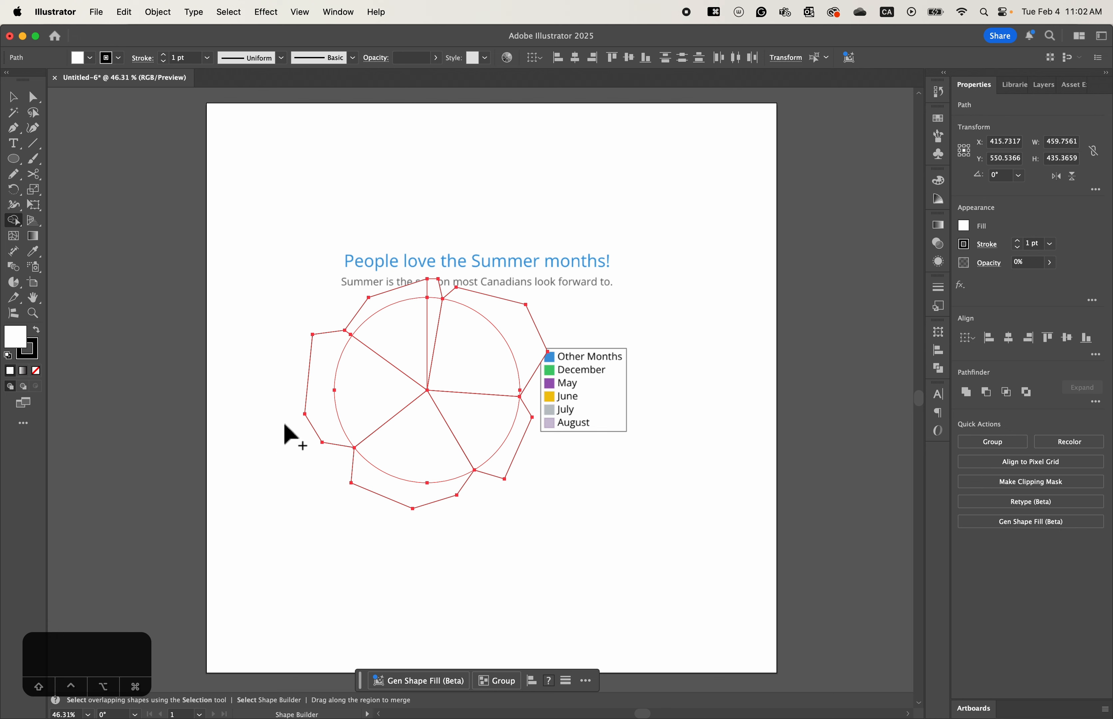
left_click(325, 415, "alt")
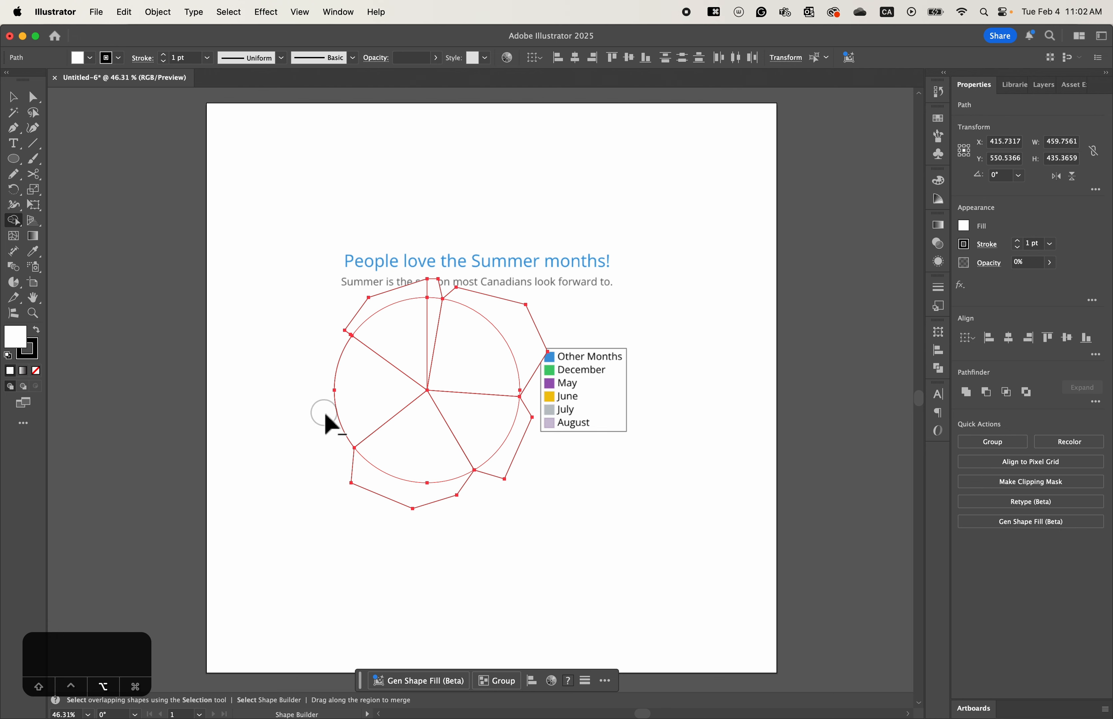
left_click(409, 498, "alt")
left_click(508, 478, "alt")
left_click(525, 331, "alt")
left_click(435, 289, "alt")
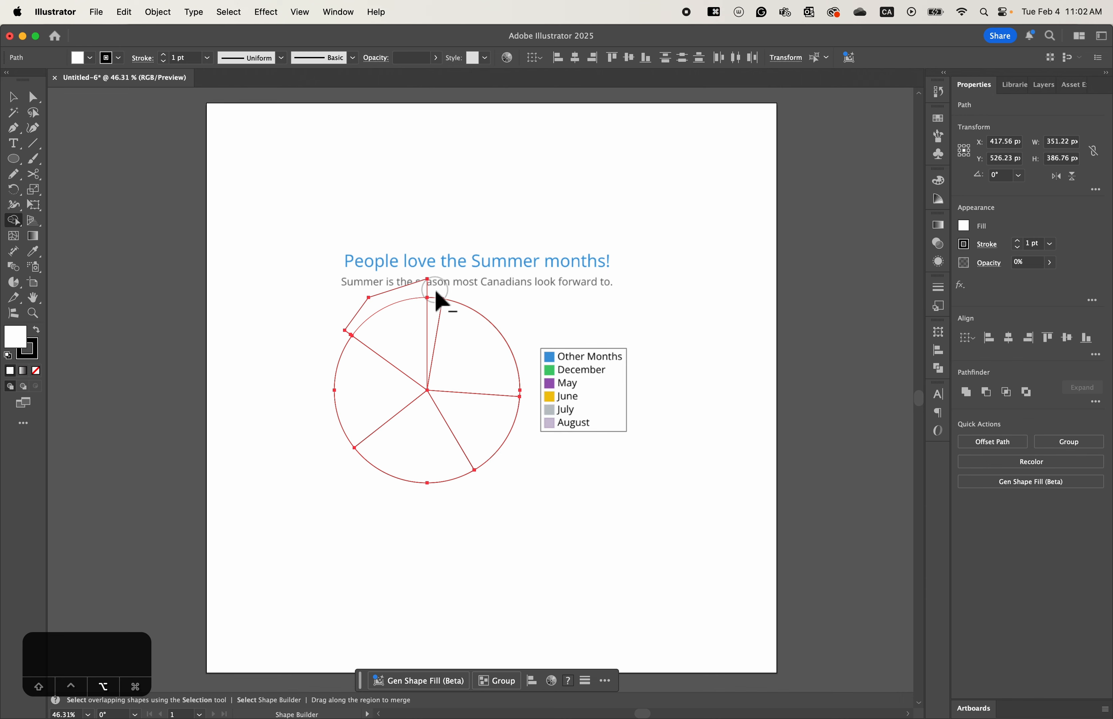
left_click(411, 304, "alt")
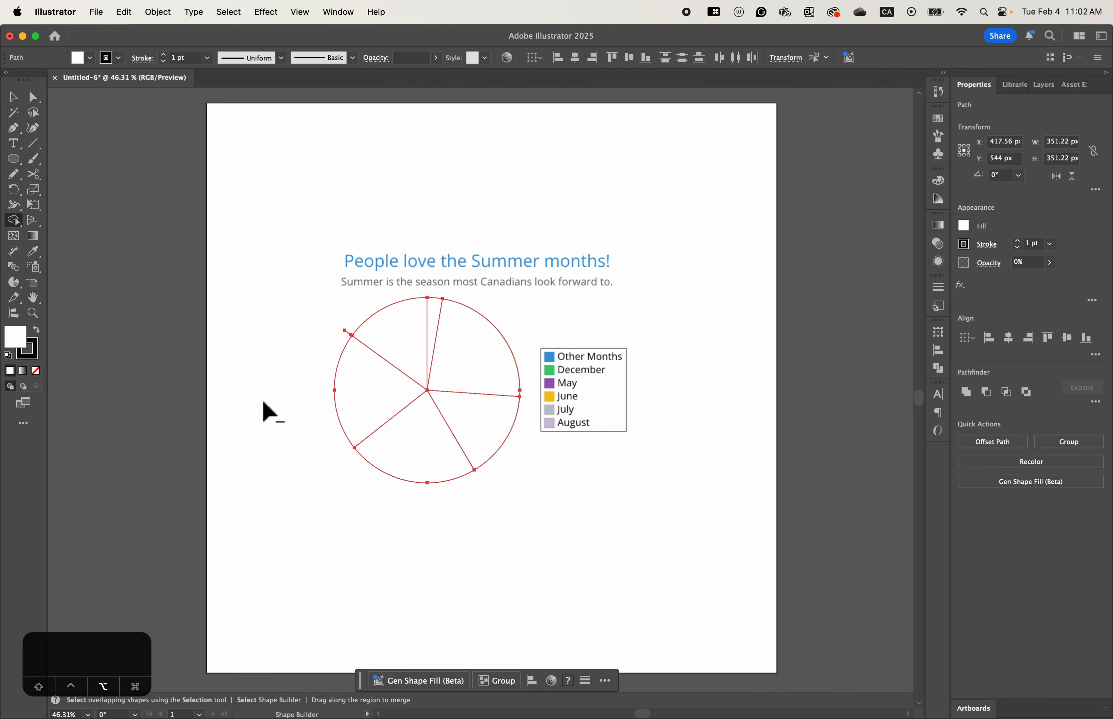
left_click(346, 334, "alt")
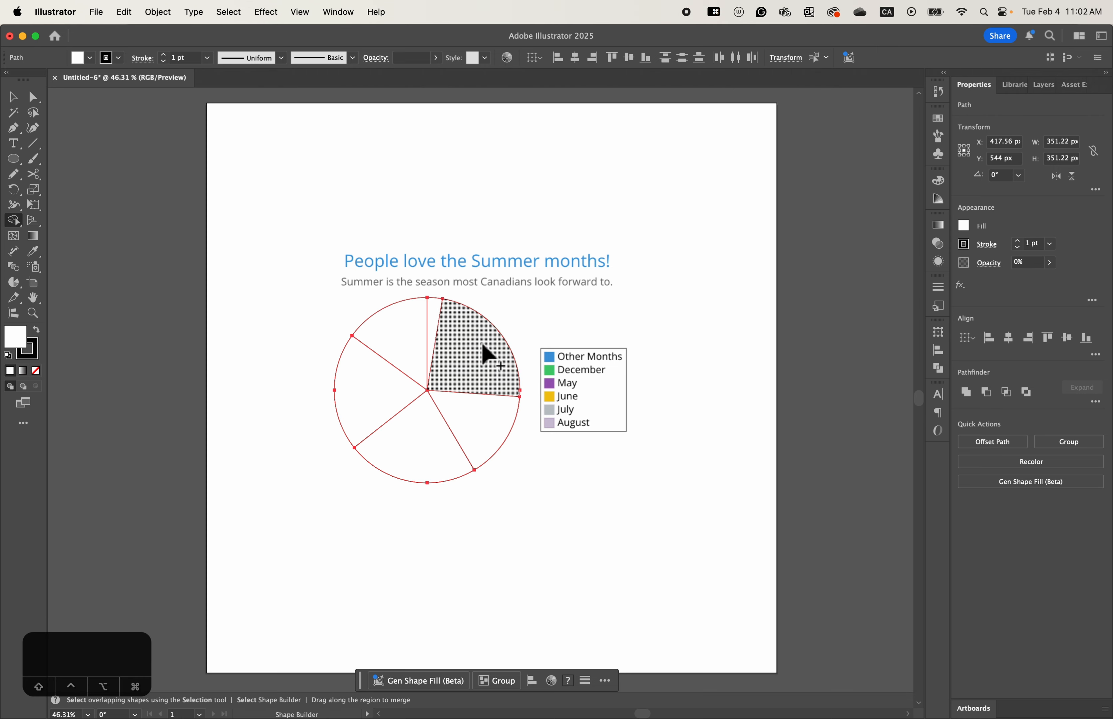
Move the six pie slices outward from the centre to check that each is a separate shape.
left_click(431, 438)
left_click(368, 404)
left_click(18, 100)
left_click(549, 316)
left_click(476, 381)
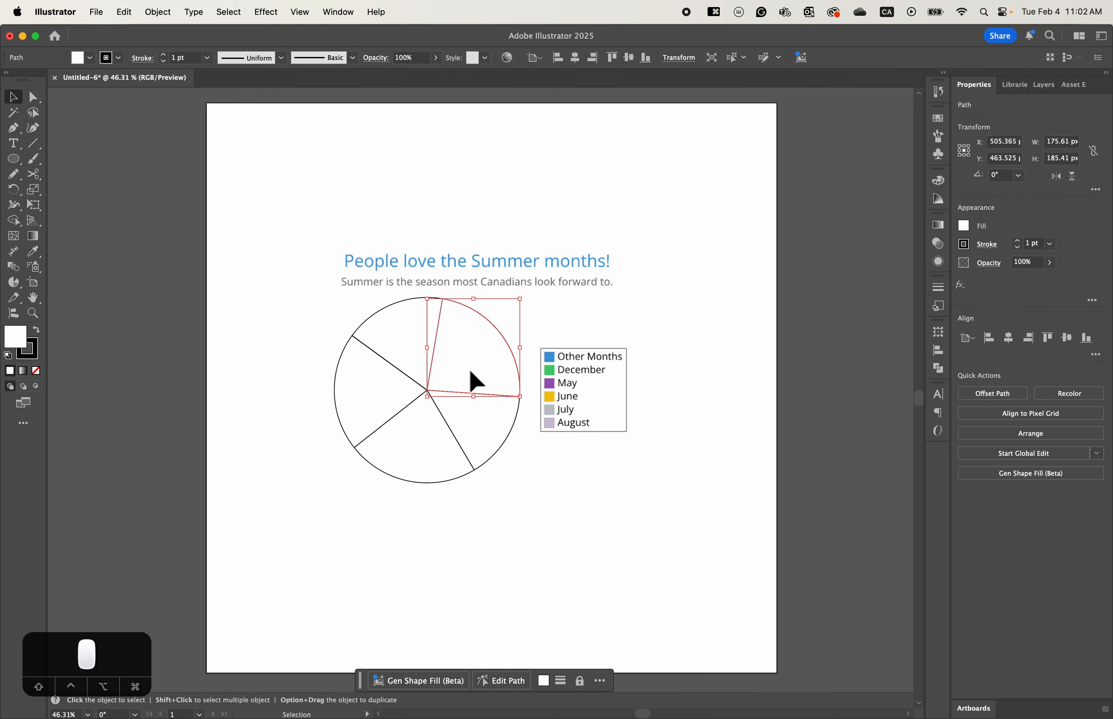
left_click_drag(475, 381, 518, 339)
left_click_drag(479, 438, 525, 455)
left_click_drag(397, 460, 388, 518)
left_click_drag(357, 395, 276, 369)
left_click_drag(399, 344, 345, 270)
left_click_drag(433, 319, 432, 287)
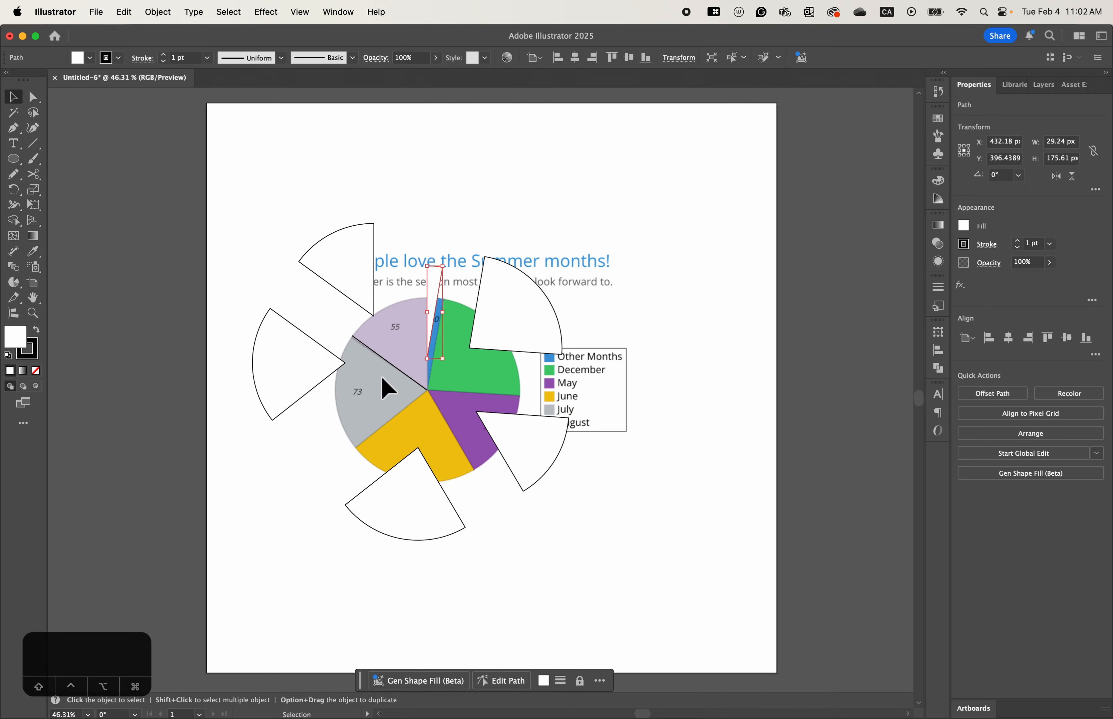
Delete the thin leftover paths lying along the boundary between the July and August slices.
left_click(396, 370)
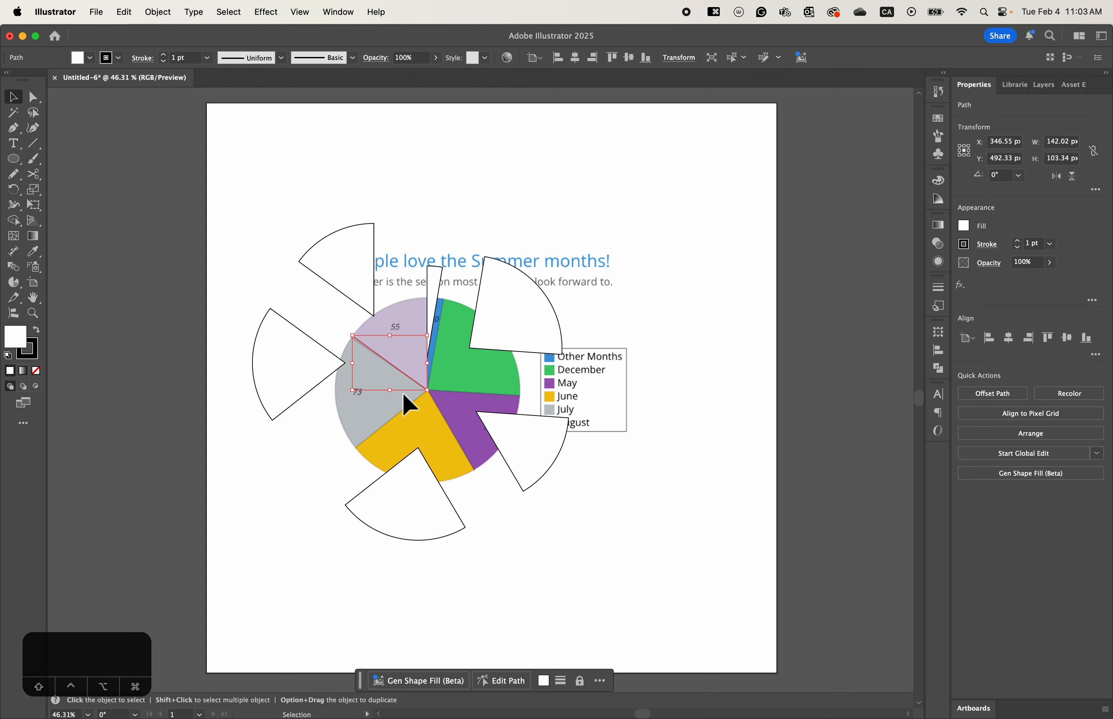
key("BackSpace")
left_click(394, 364)
key("BackSpace")
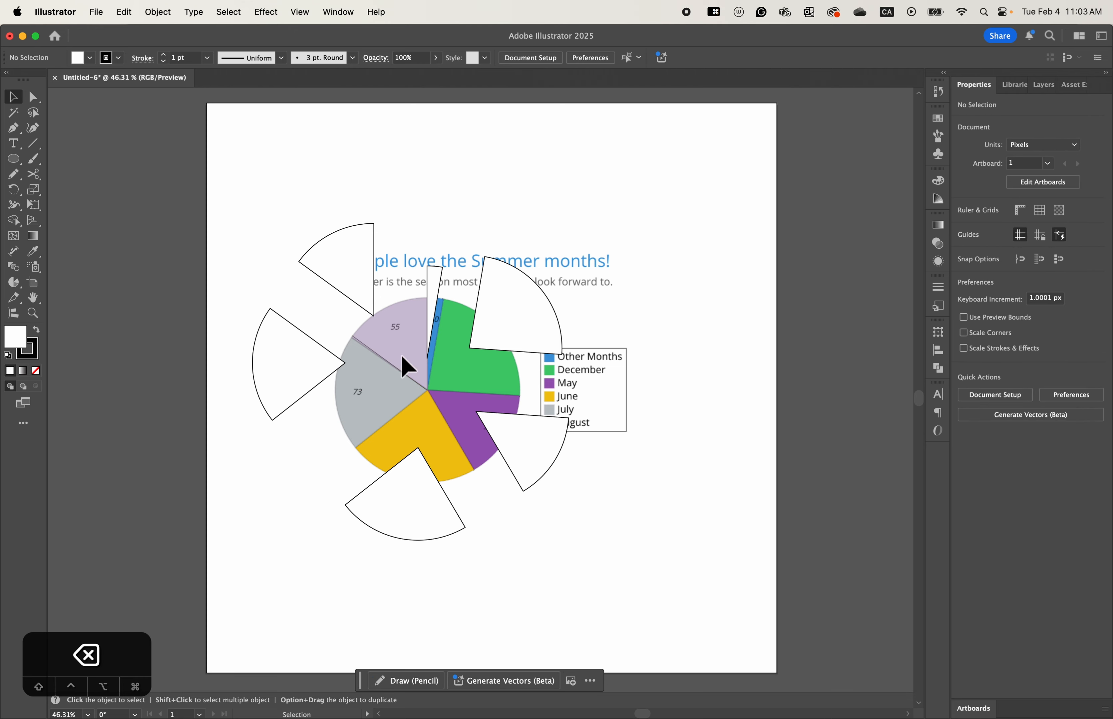
Undo the leftover deletions and the slice moves back to the fully assembled pie.
left_click(382, 381)
key("super+z")
key("super+z")
key("super+z")
key("super+z")
key("super+z")
key("super+z")
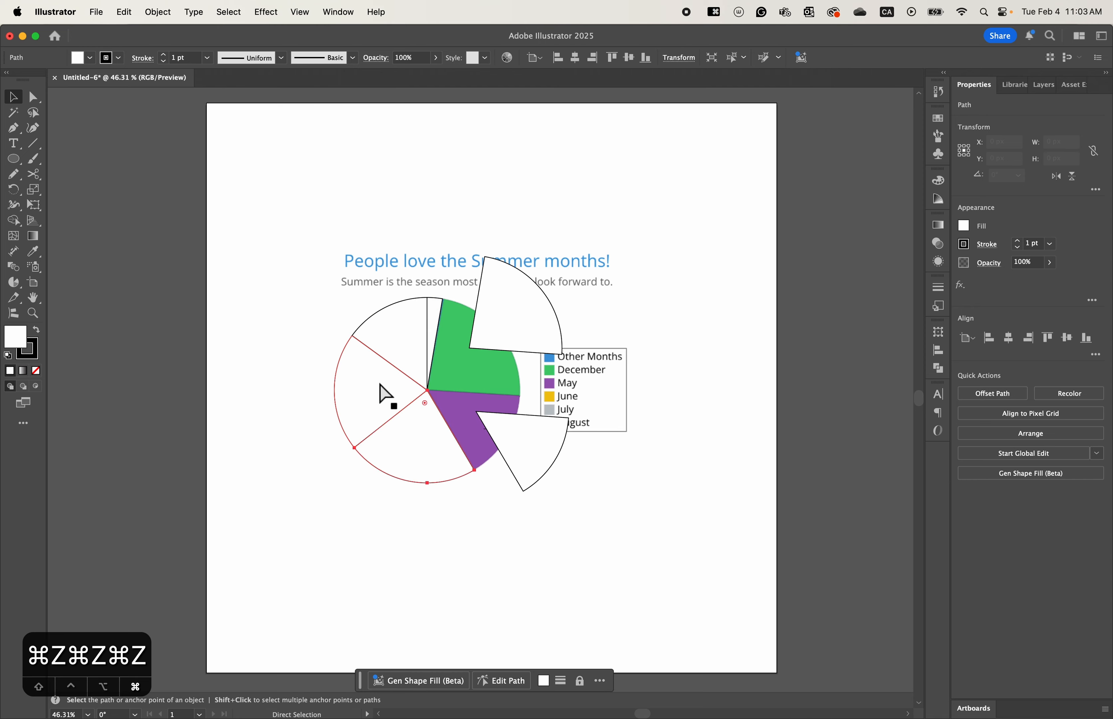
Select the leftover paths along the July–August boundary, excluding the slices themselves, and delete them.
left_click_drag(325, 298, 391, 384)
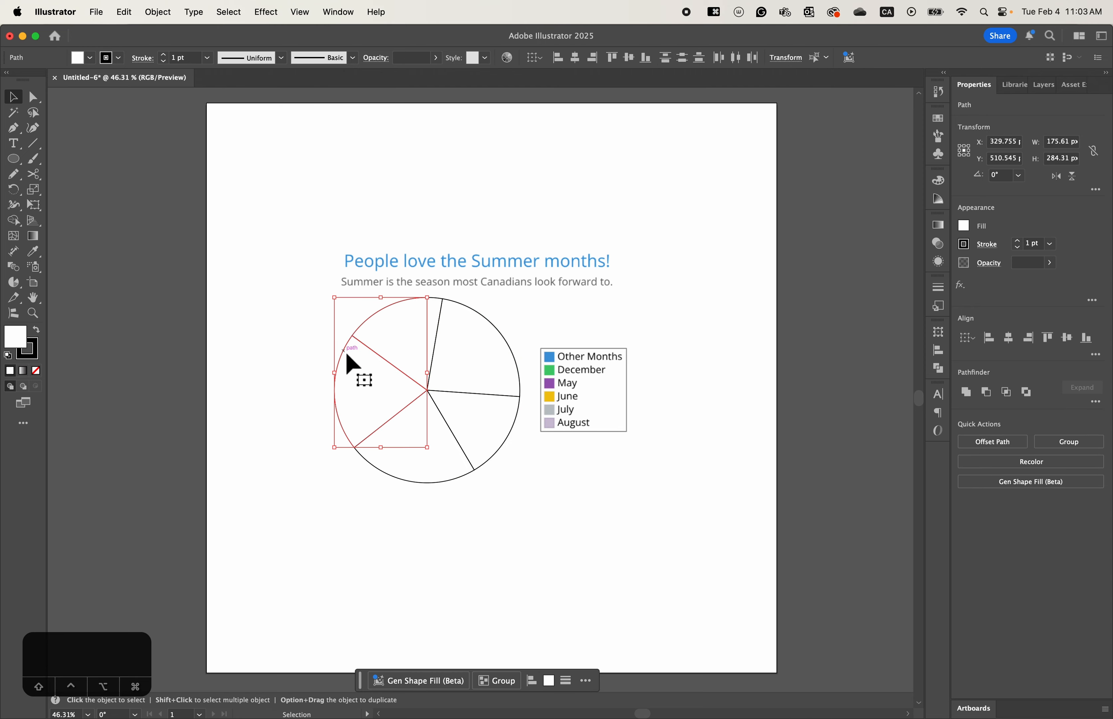
left_click(381, 374, "shift")
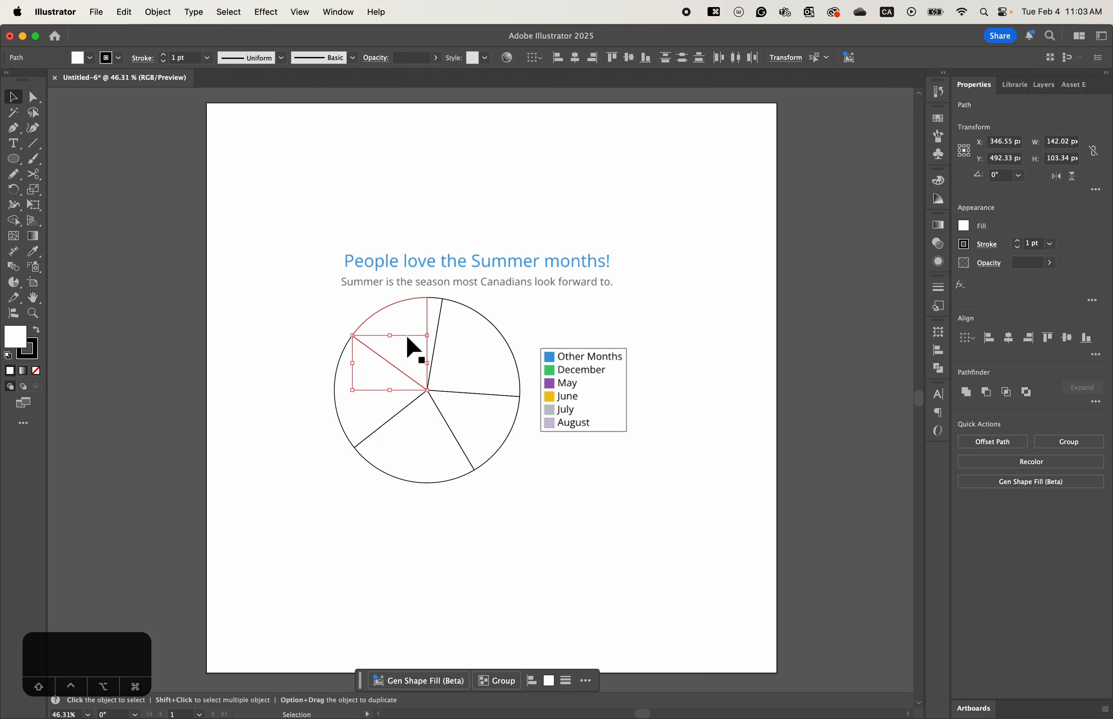
key("BackSpace")
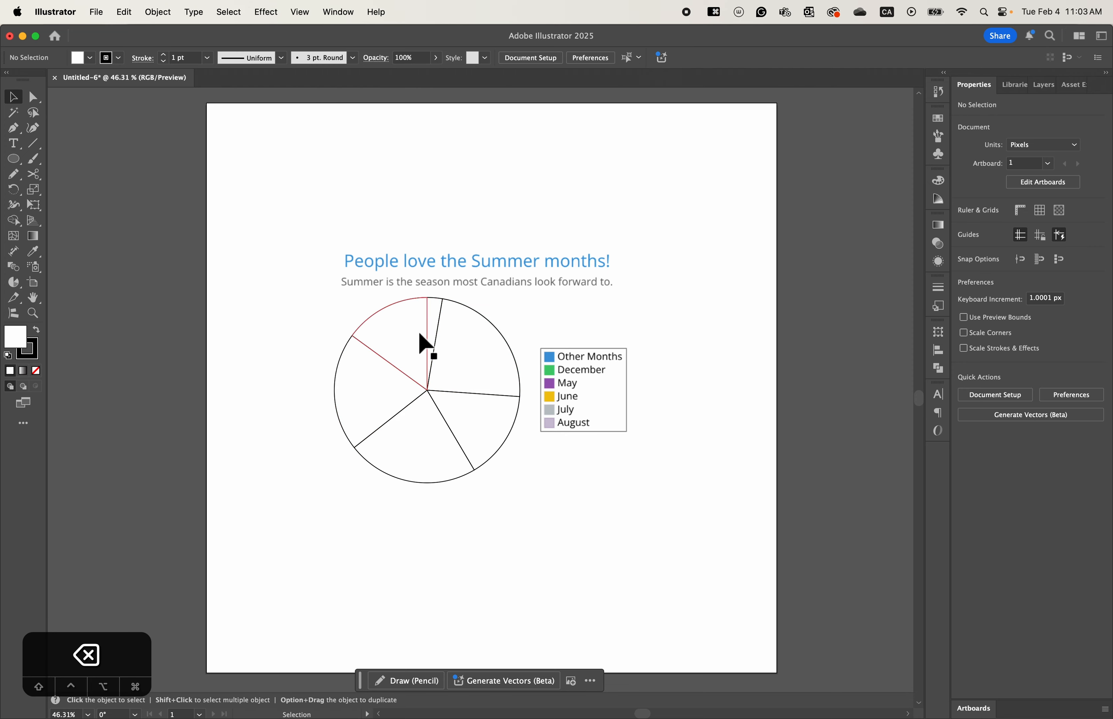
Move the August, December, Other Months, May, June and July slices away from the centre to check for remaining leftovers.
left_click_drag(423, 344, 377, 293)
left_click(435, 316)
left_click_drag(489, 362, 543, 328)
left_click_drag(432, 335, 435, 286)
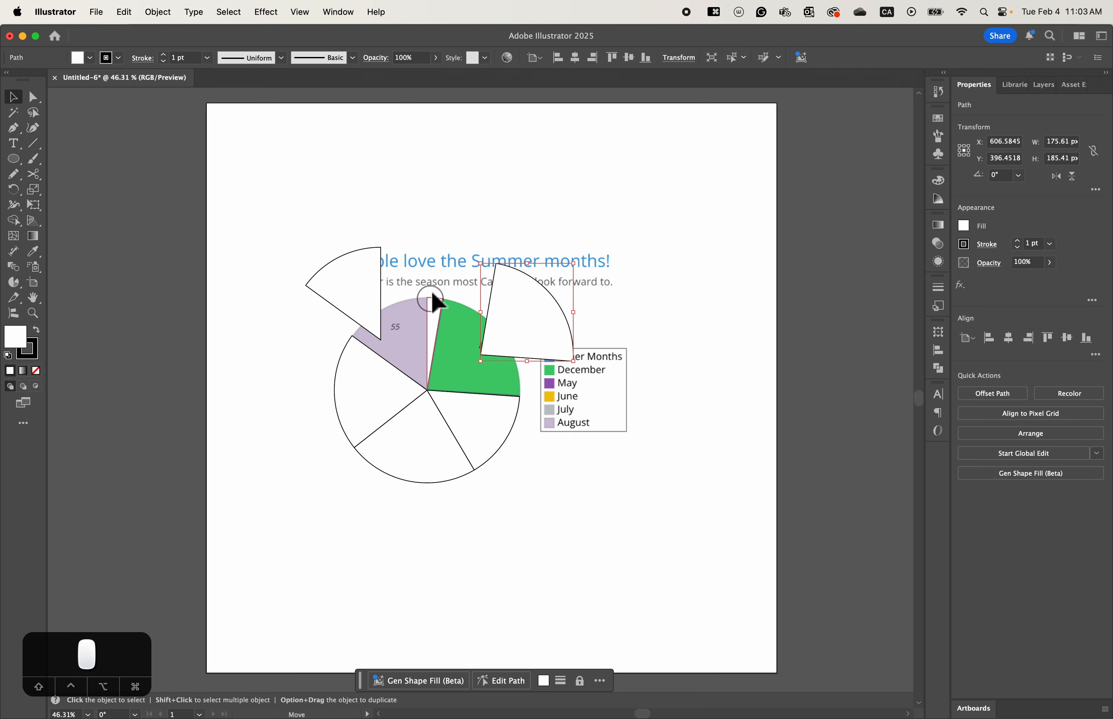
left_click_drag(477, 427, 592, 448)
left_click_drag(415, 450, 411, 484)
left_click_drag(373, 392, 138, 385)
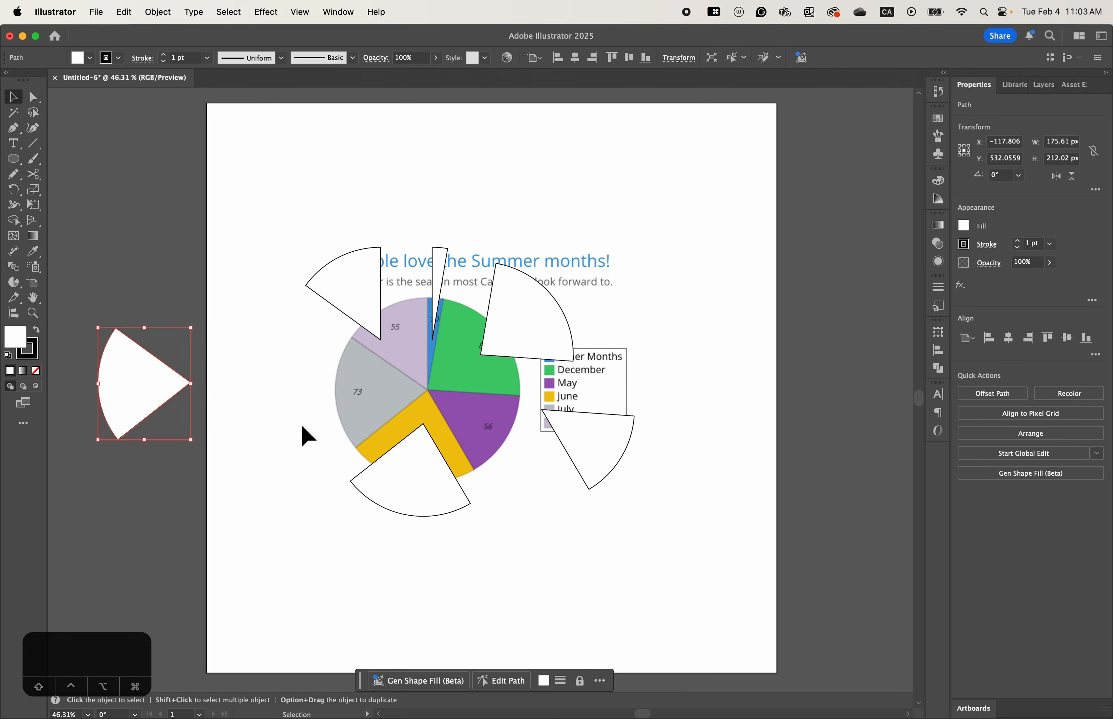
left_click(299, 391)
left_click(347, 411)
left_click(318, 380)
Undo the six slice moves to reassemble the pie, and clear the selection.
key("super+z")
key("super+z")
key("super+z")
key("super+z")
key("super+z")
key("super+z")
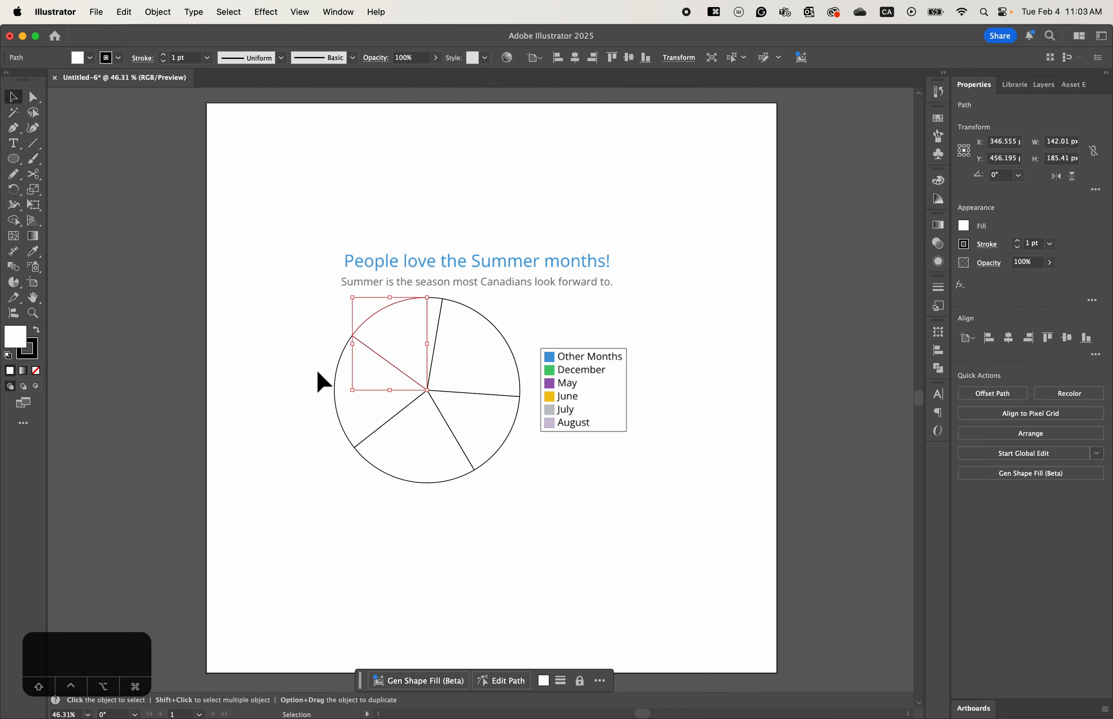
left_click(302, 373)
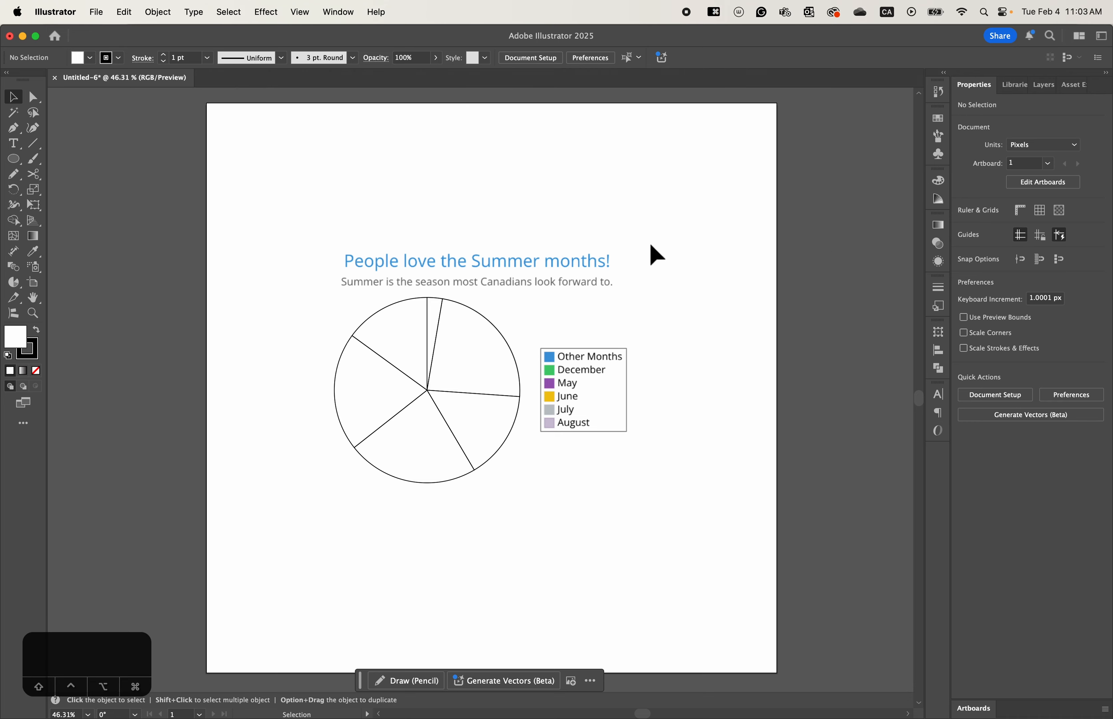
left_click_drag(285, 300, 521, 500)
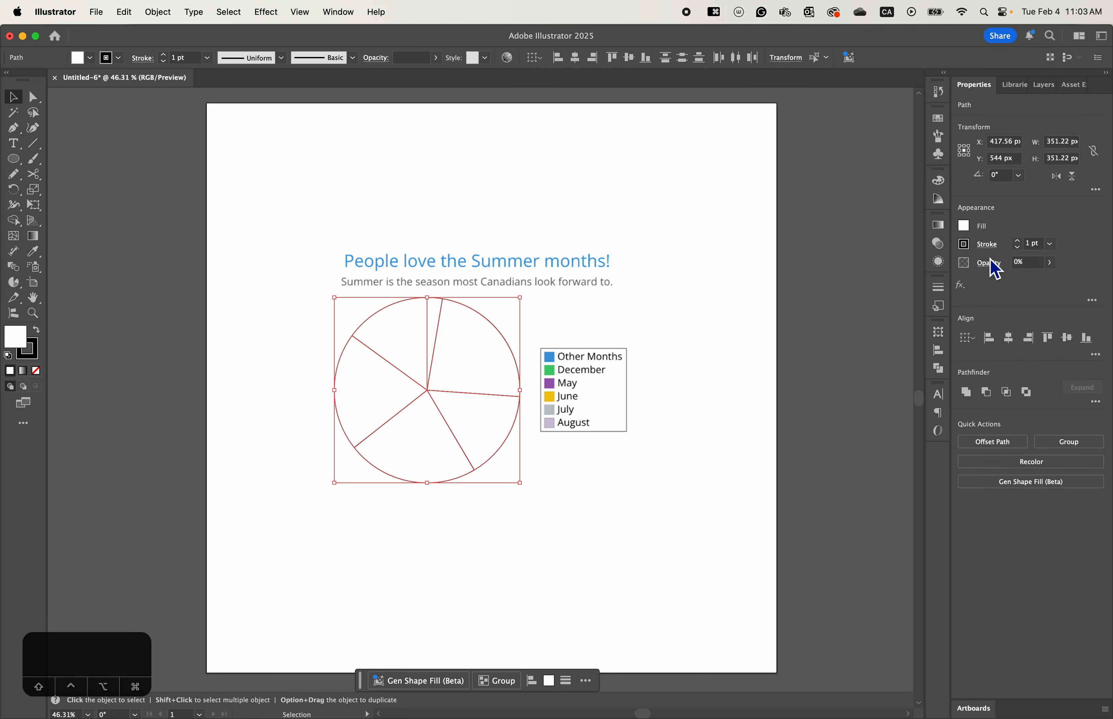
left_click(1021, 264)
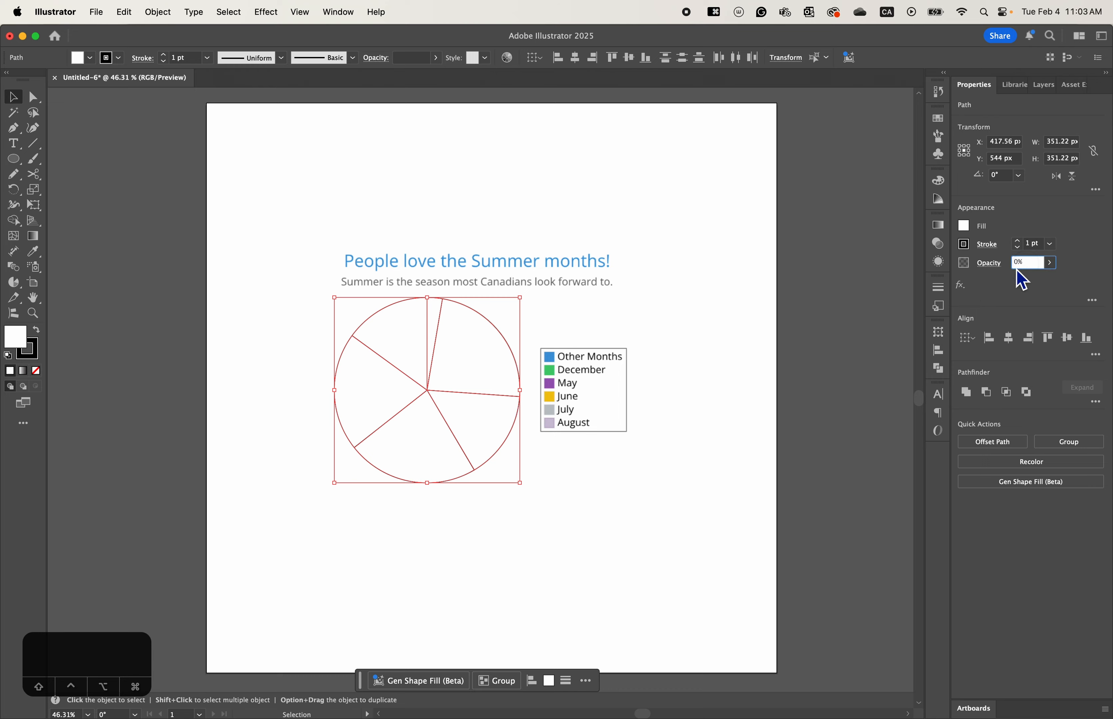
left_click(1049, 262)
left_click(673, 281)
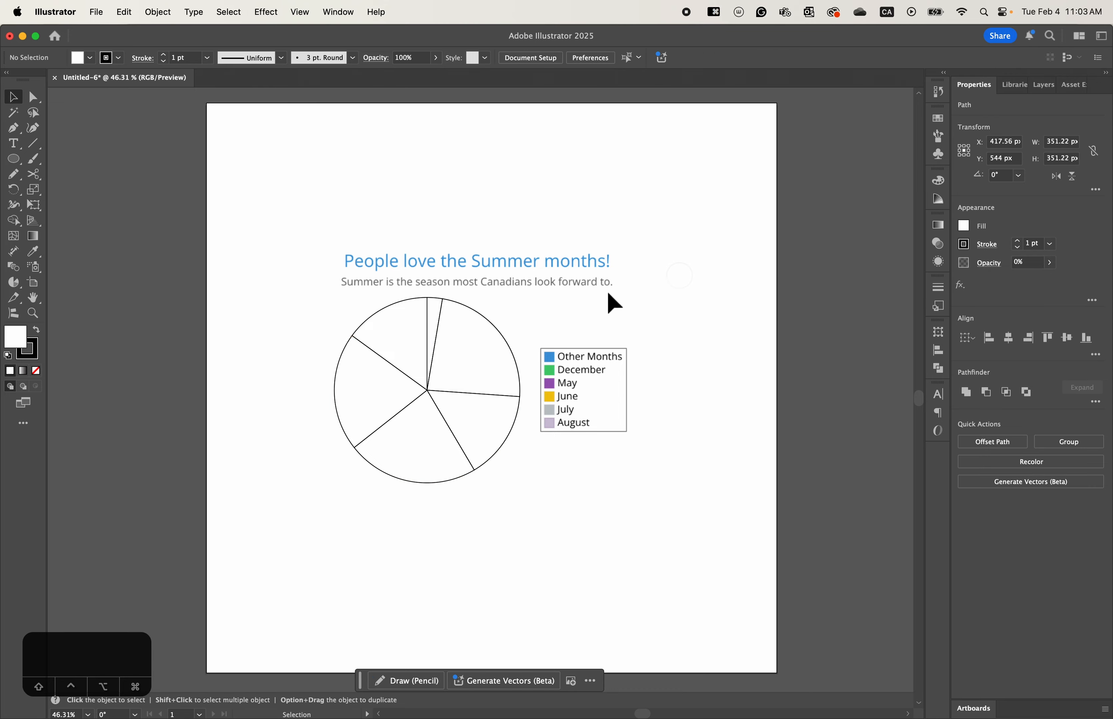
left_click_drag(279, 285, 472, 463)
left_click(556, 316)
Set the opacity of the December slice to 39% and deselect it.
left_click(522, 393)
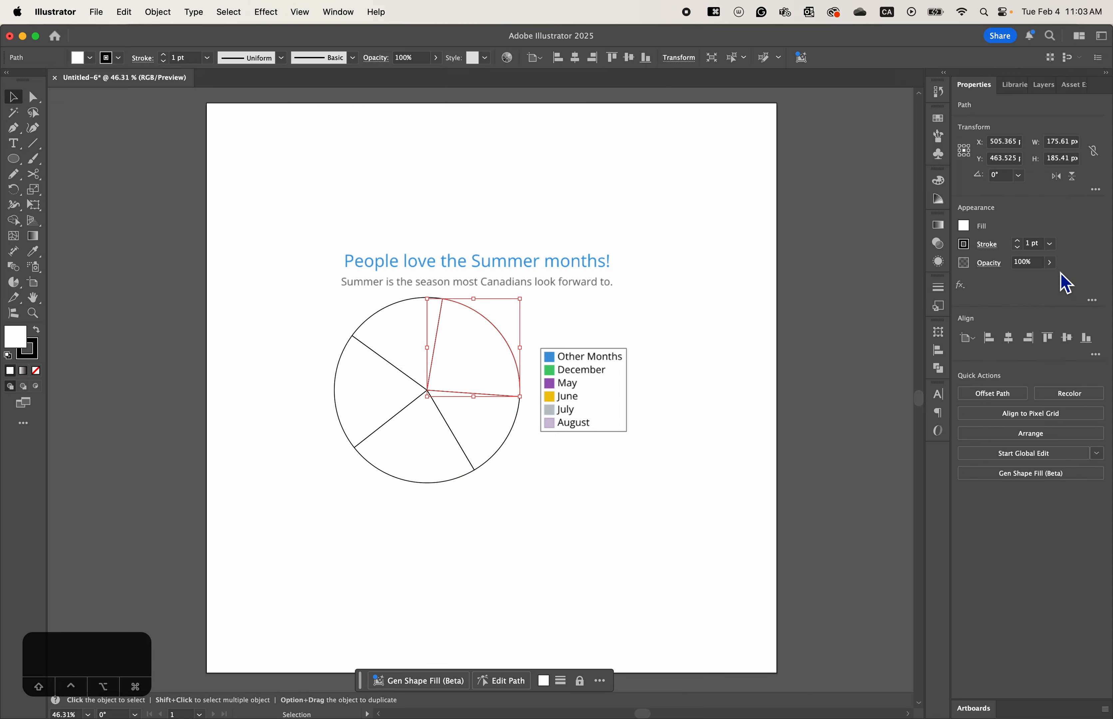
left_click(1005, 265)
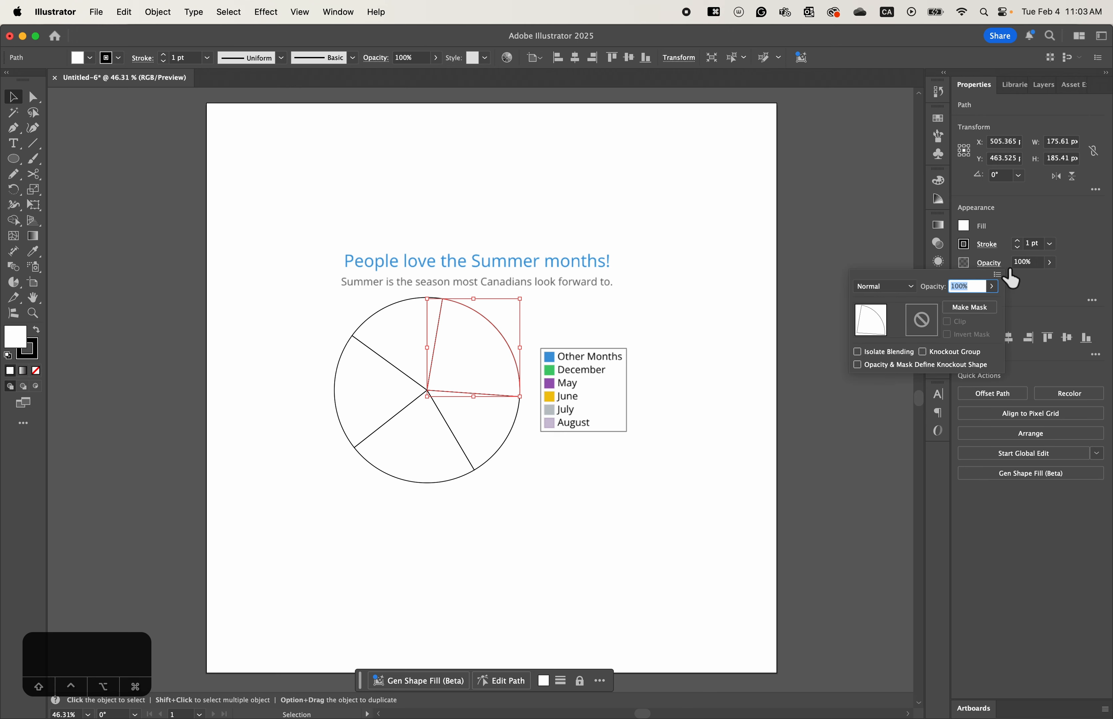
left_click(993, 287)
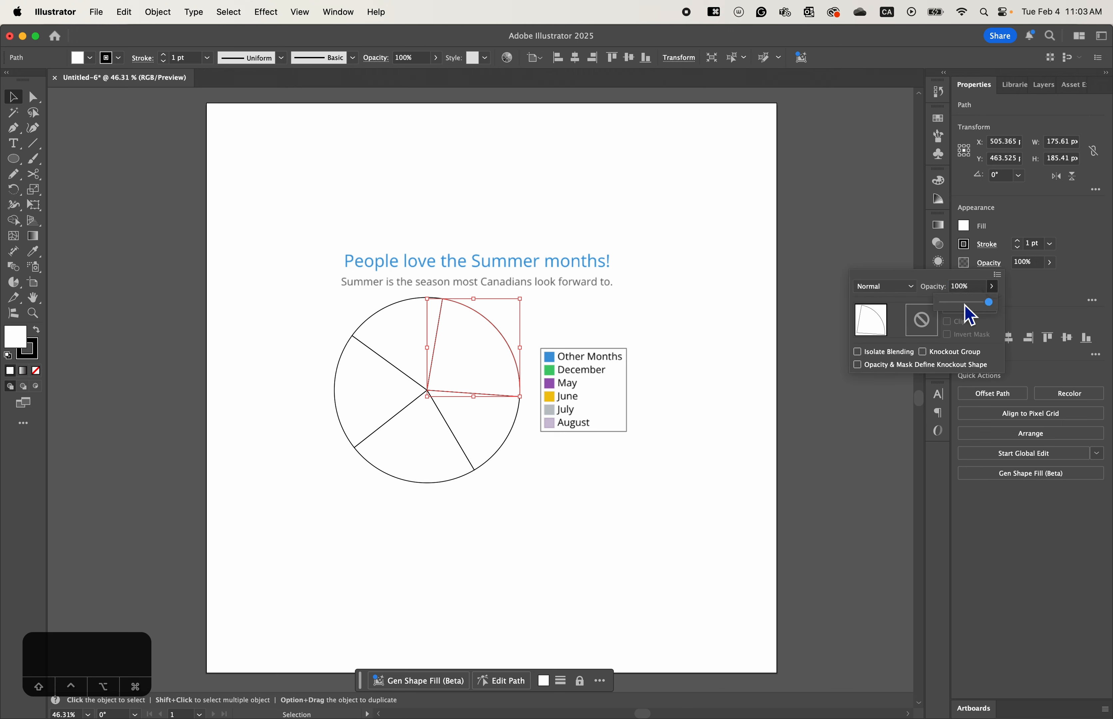
left_click(960, 302)
left_click(585, 288)
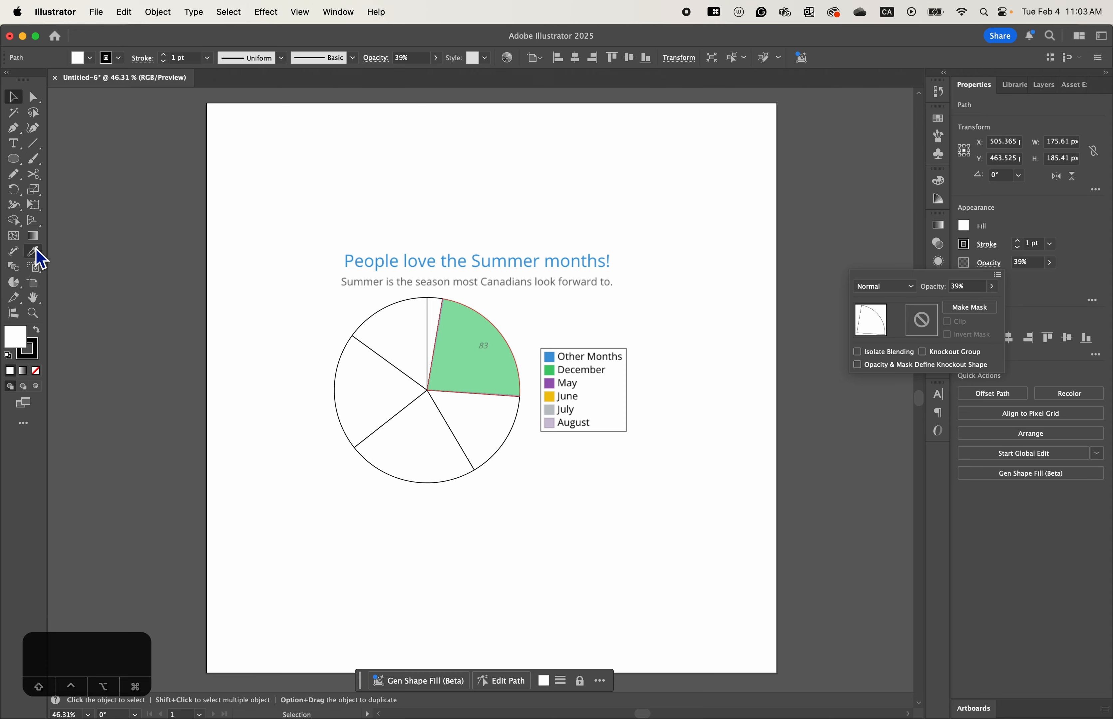
left_click(94, 244)
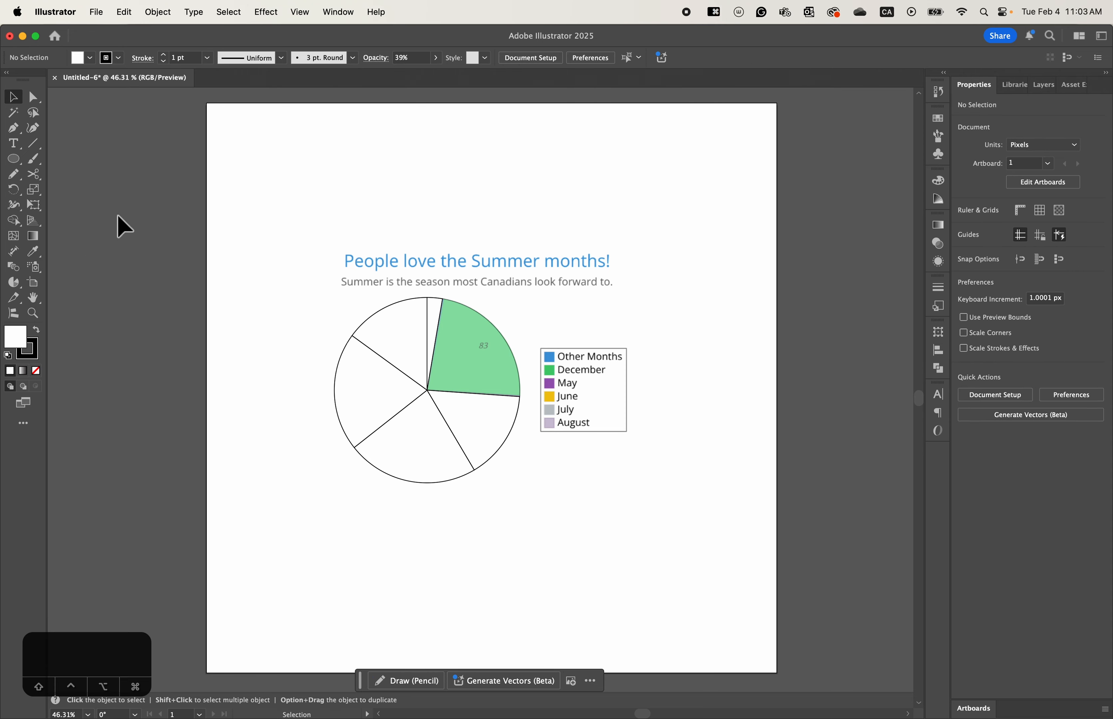
Fill the December slice with the green sampled from its legend swatch using the Eyedropper.
left_click(37, 256)
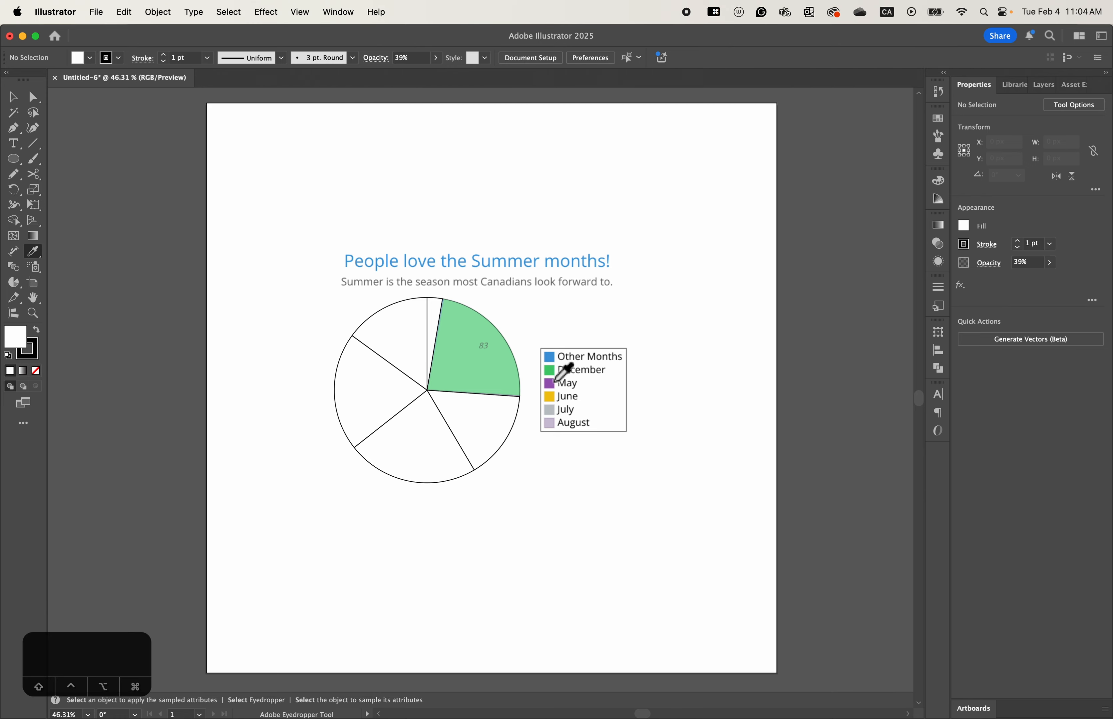
key("v")
left_click(503, 386)
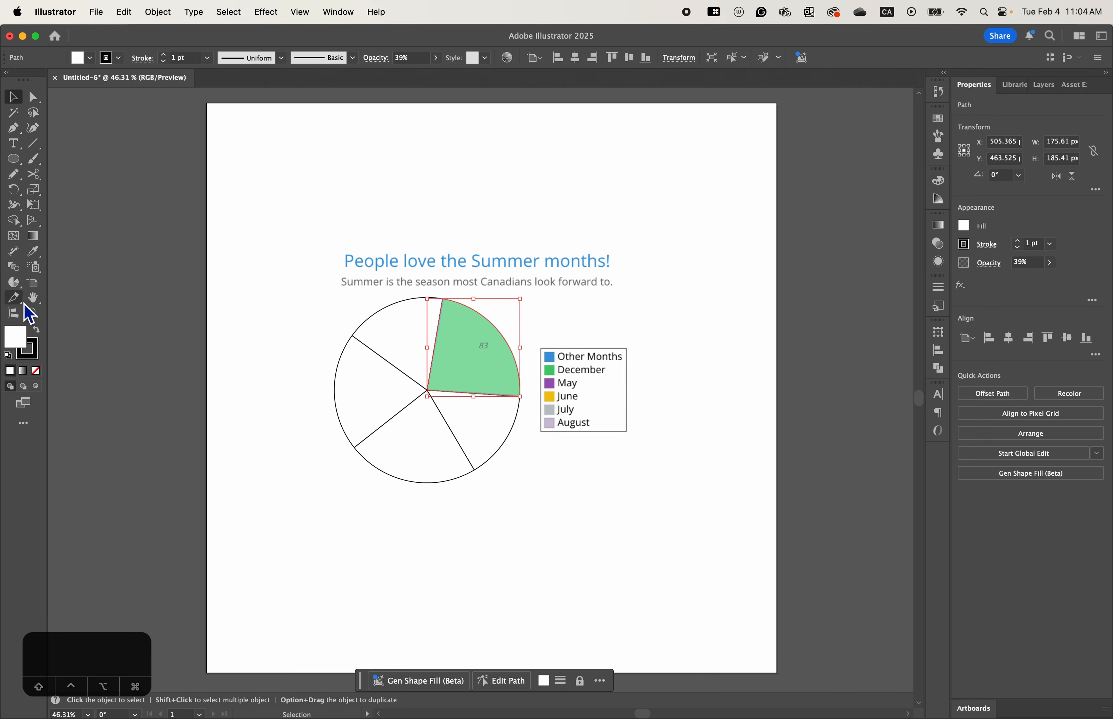
left_click(33, 251)
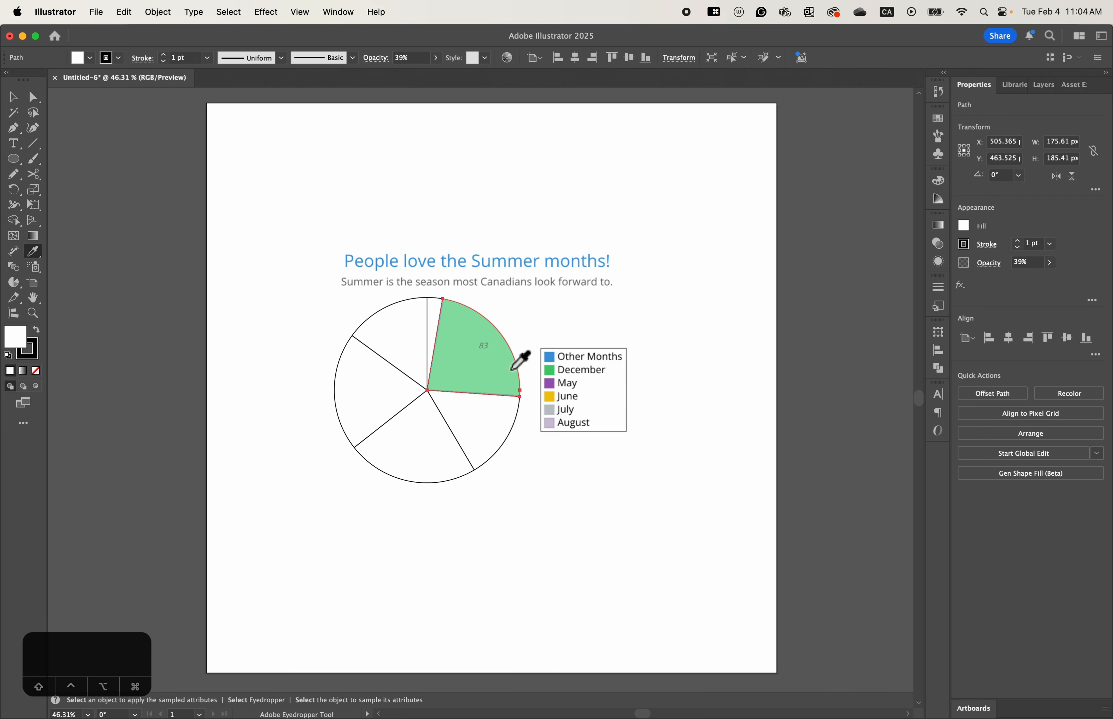
left_click(550, 377)
left_click(13, 97)
Set the May slice's opacity to 67% and fill it with the purple sampled from the legend's May swatch.
left_click(512, 429)
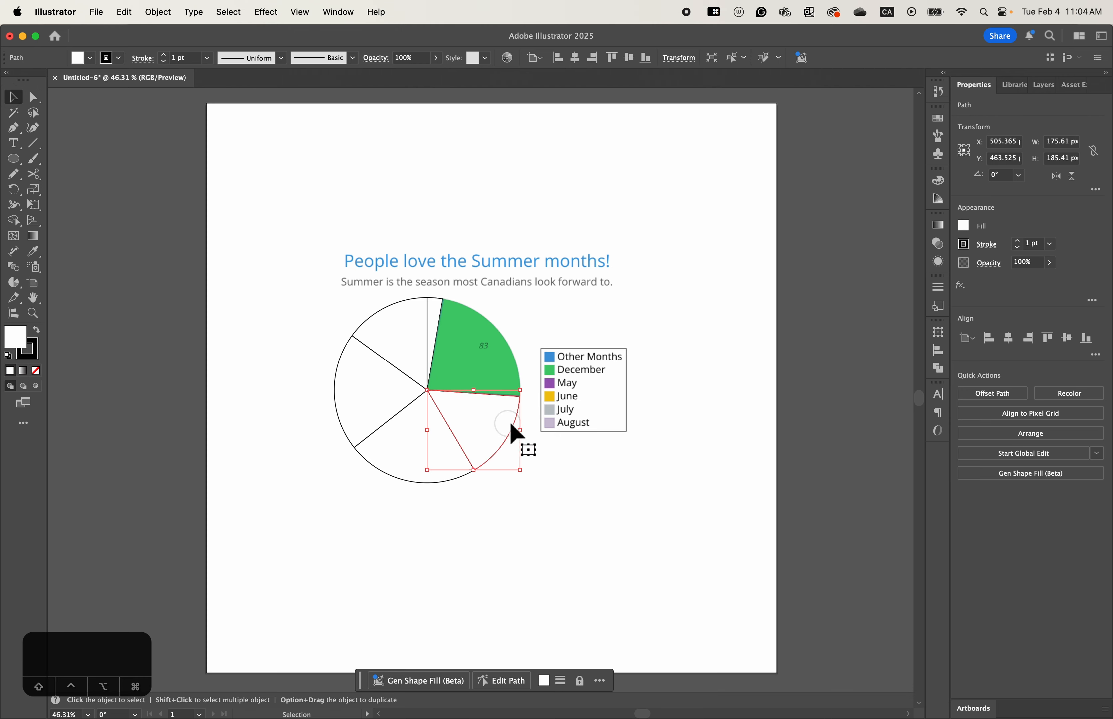
left_click(1051, 262)
left_click_drag(1040, 280, 1027, 279)
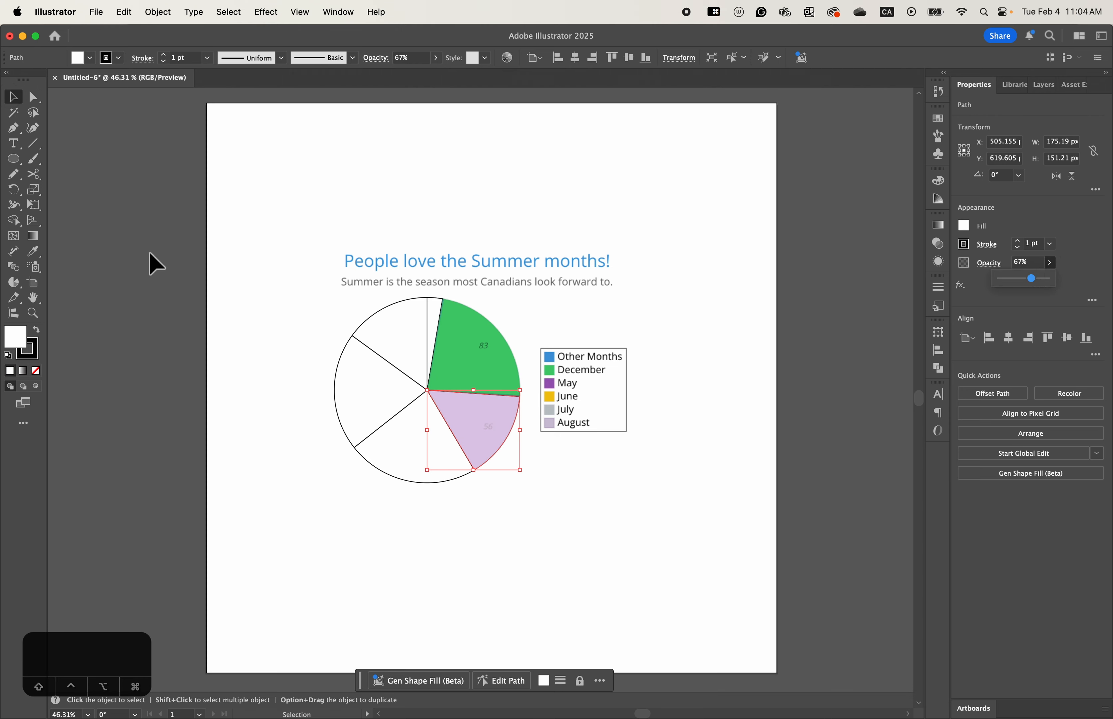
left_click(34, 252)
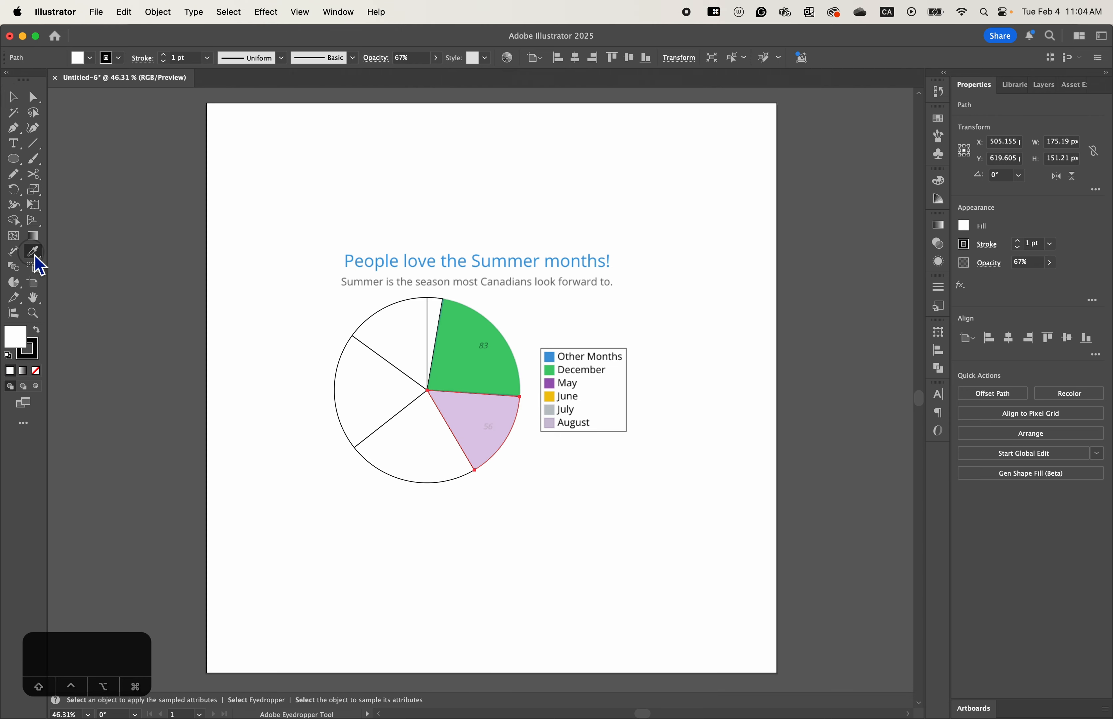
left_click(552, 391)
left_click(13, 96)
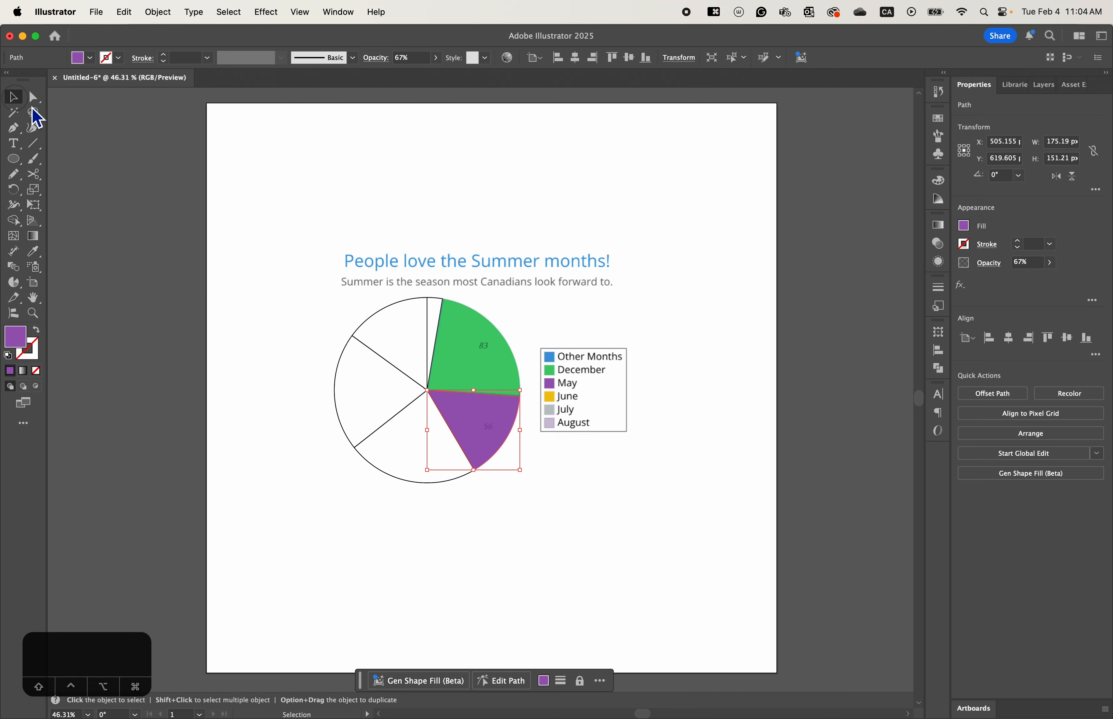
Fill the June slice with the yellow sampled from the legend's June swatch using the Eyedropper, and deselect it.
left_click(385, 457)
left_click(35, 252)
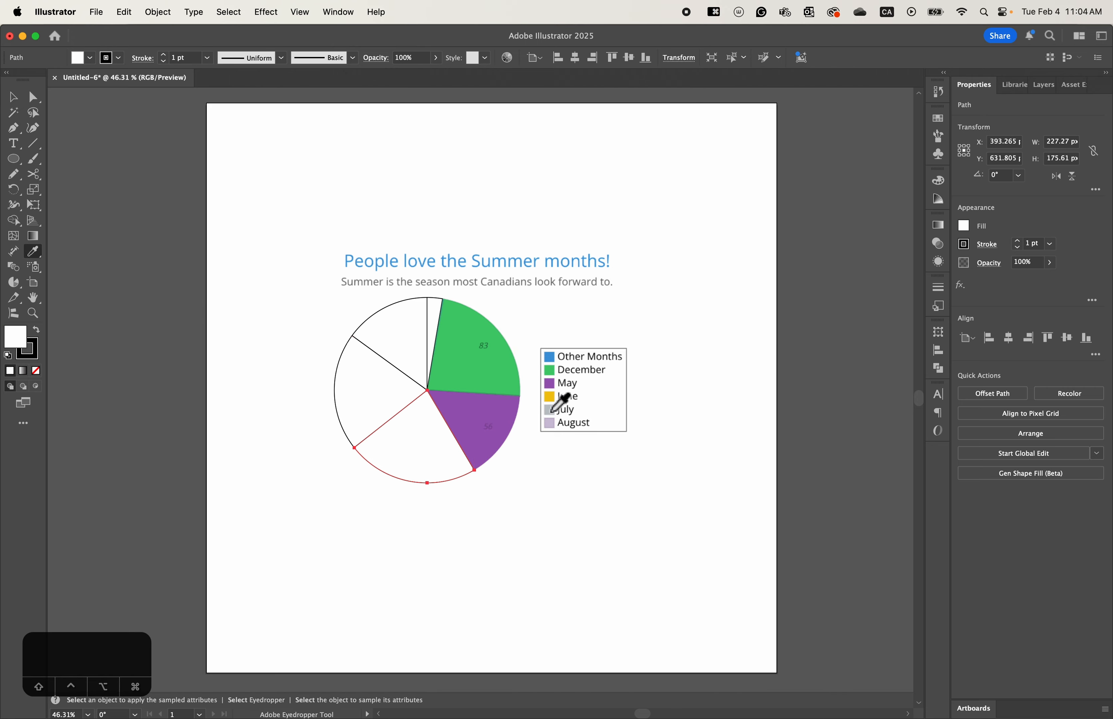
left_click(552, 402)
left_click(13, 97)
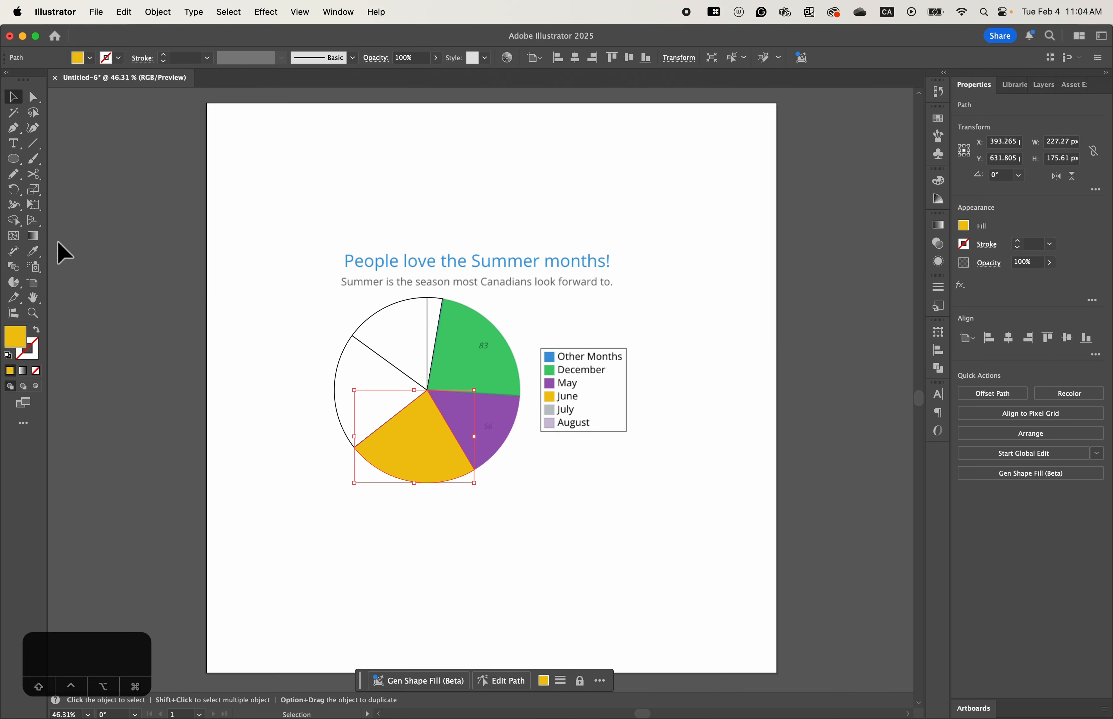
left_click(172, 270)
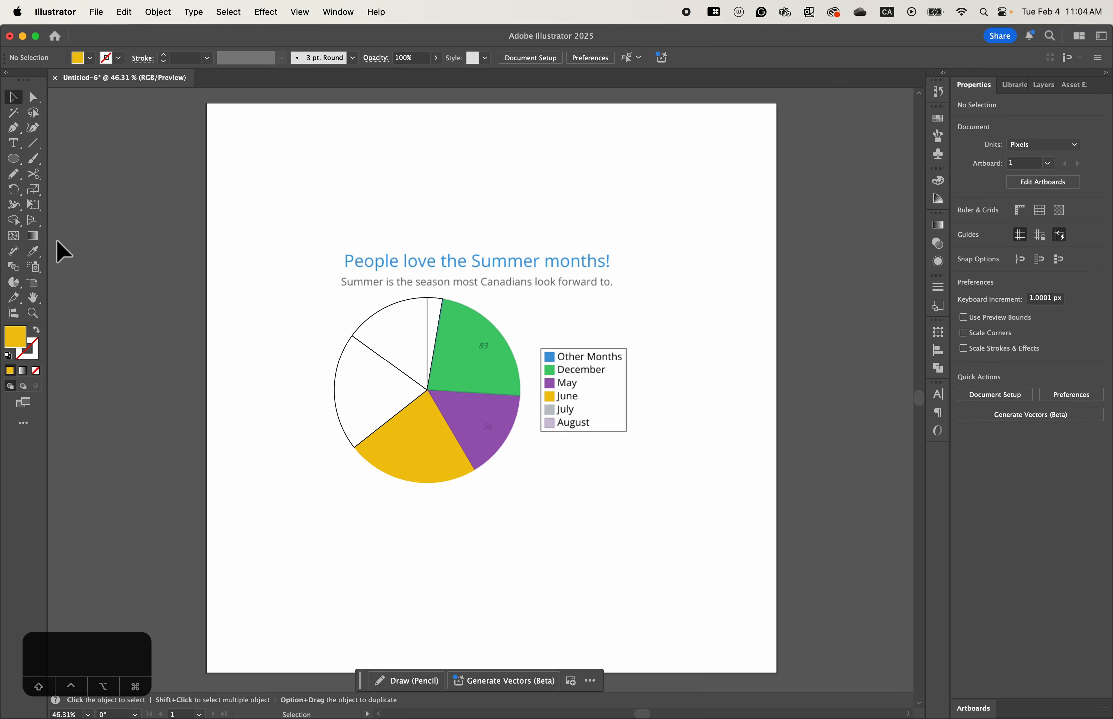
Sample the grey from the legend's July swatch with the Eyedropper and apply it to the unselected July slice.
left_click(33, 253)
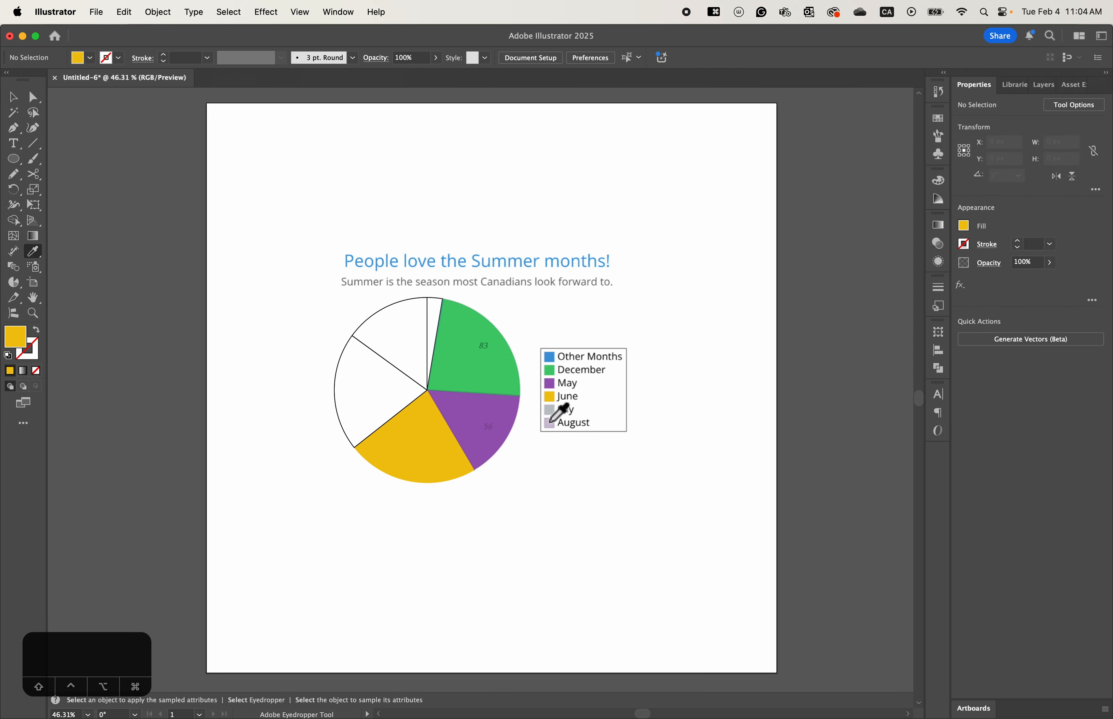
left_click(549, 412)
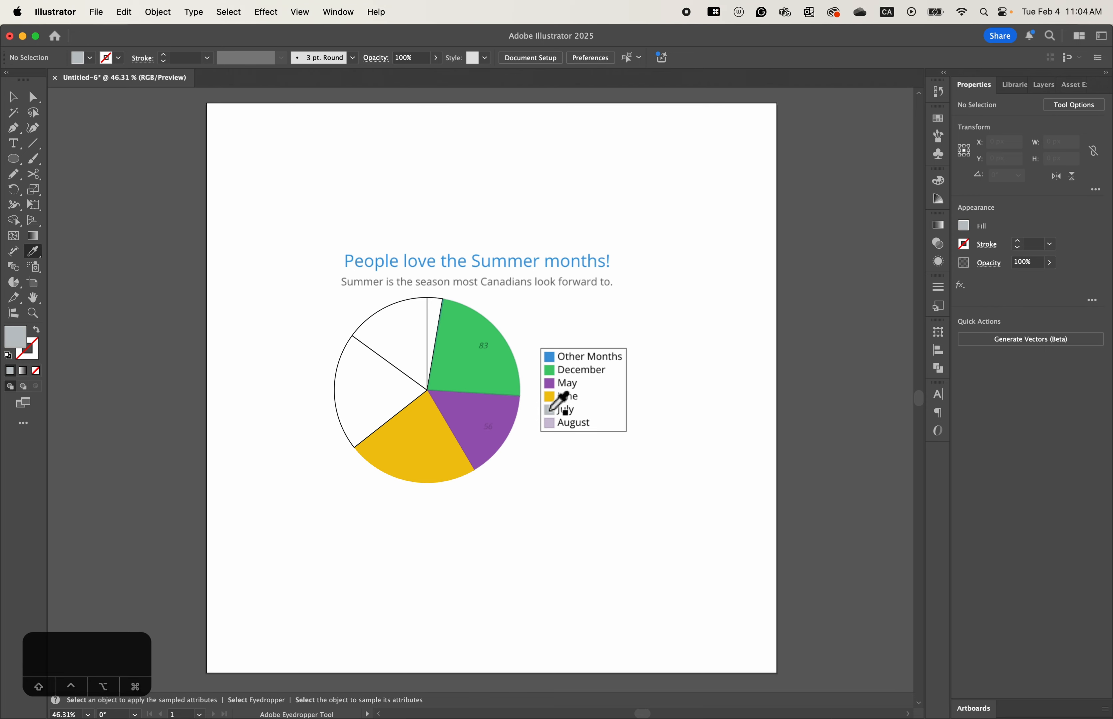
left_click(372, 394, "alt")
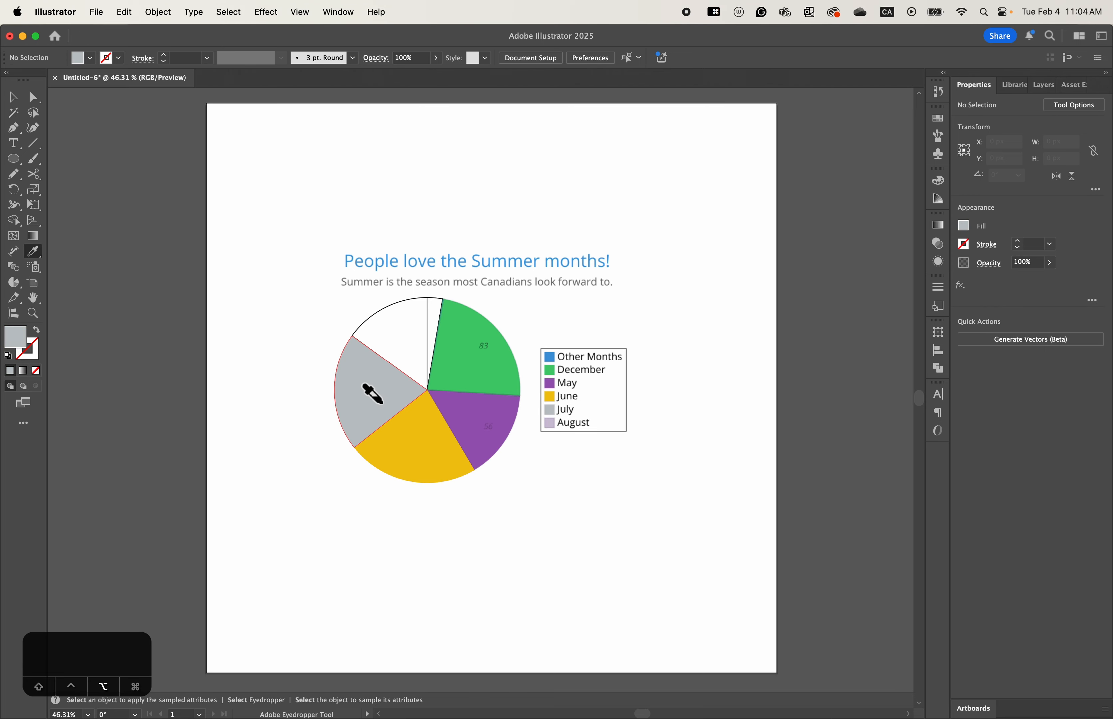
Apply the sampled August lilac and Other Months blue from the legend swatches to their matching pie slices.
left_click(553, 429)
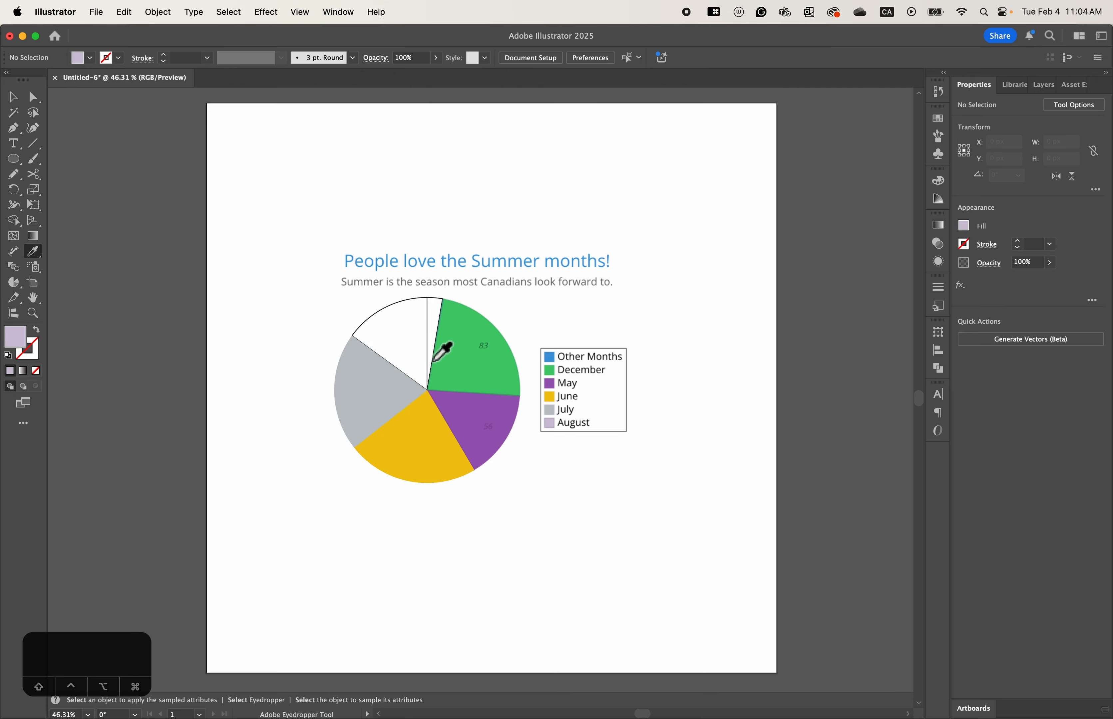
left_click(405, 336, "alt")
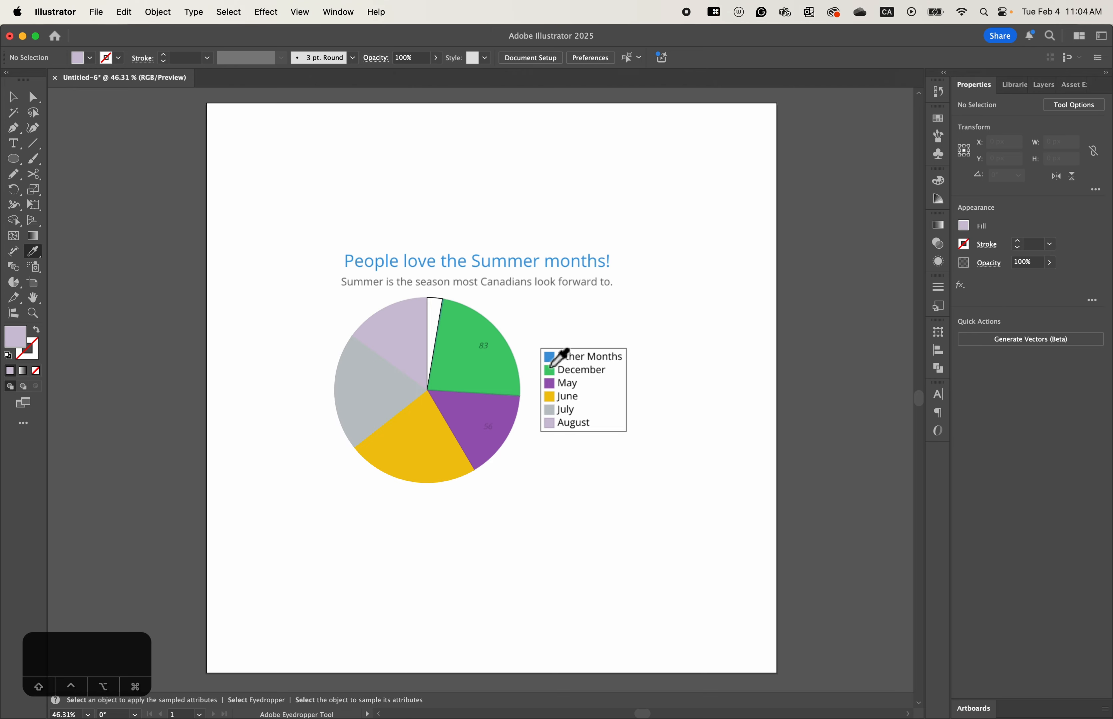
left_click(550, 361)
left_click(431, 311, "alt")
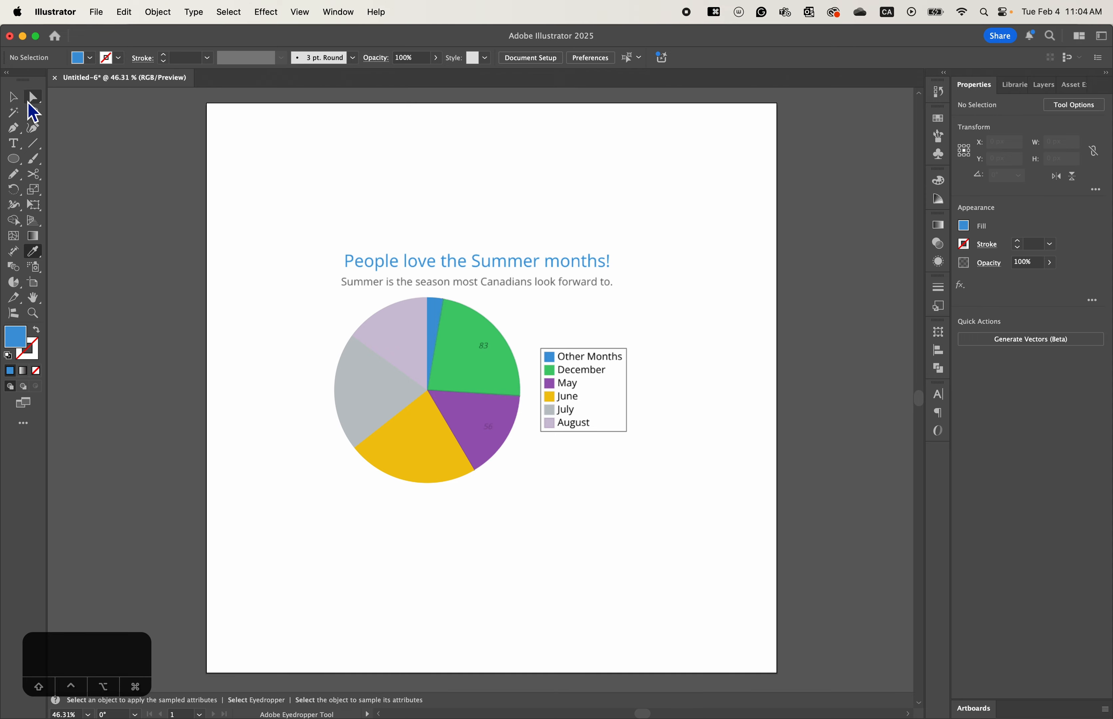
Set the opacity of the December and May slices to 100% and deselect them.
key("v")
left_click(456, 385)
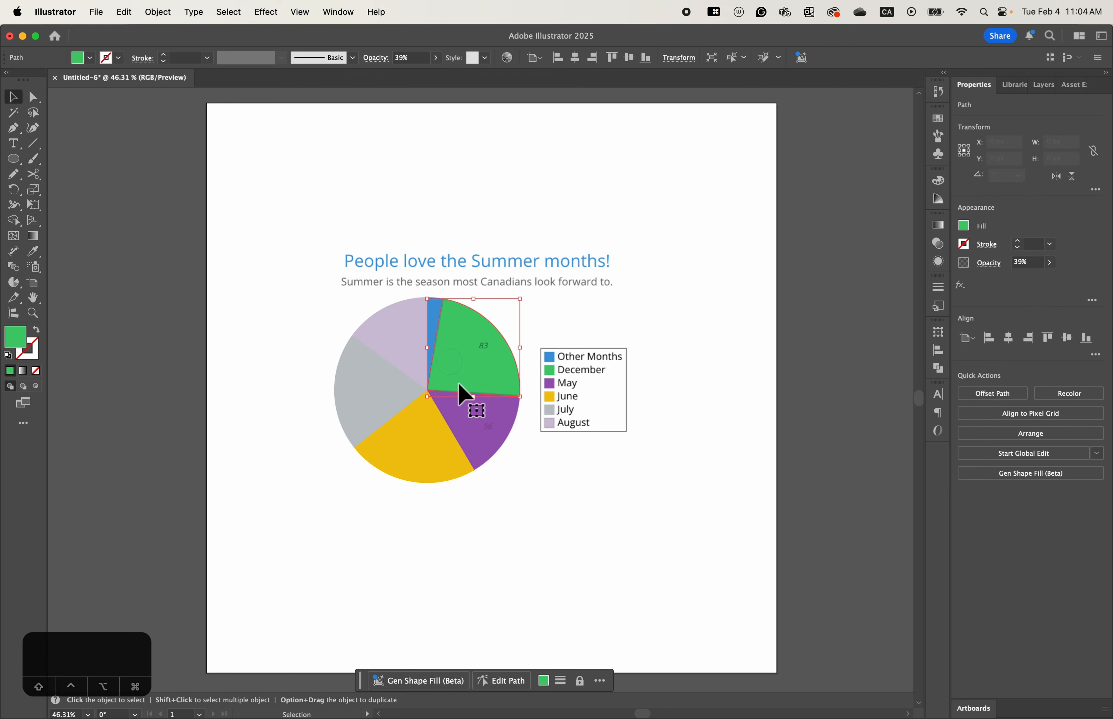
left_click(486, 433, "shift")
left_click(1037, 264)
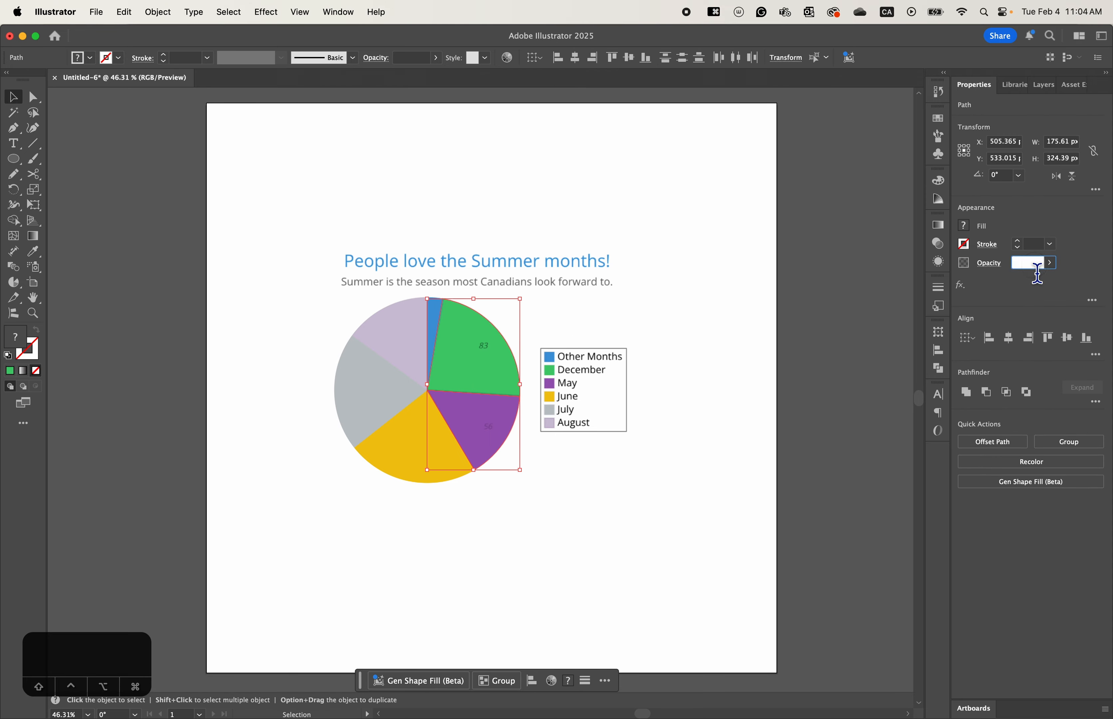
type("100")
key("Return")
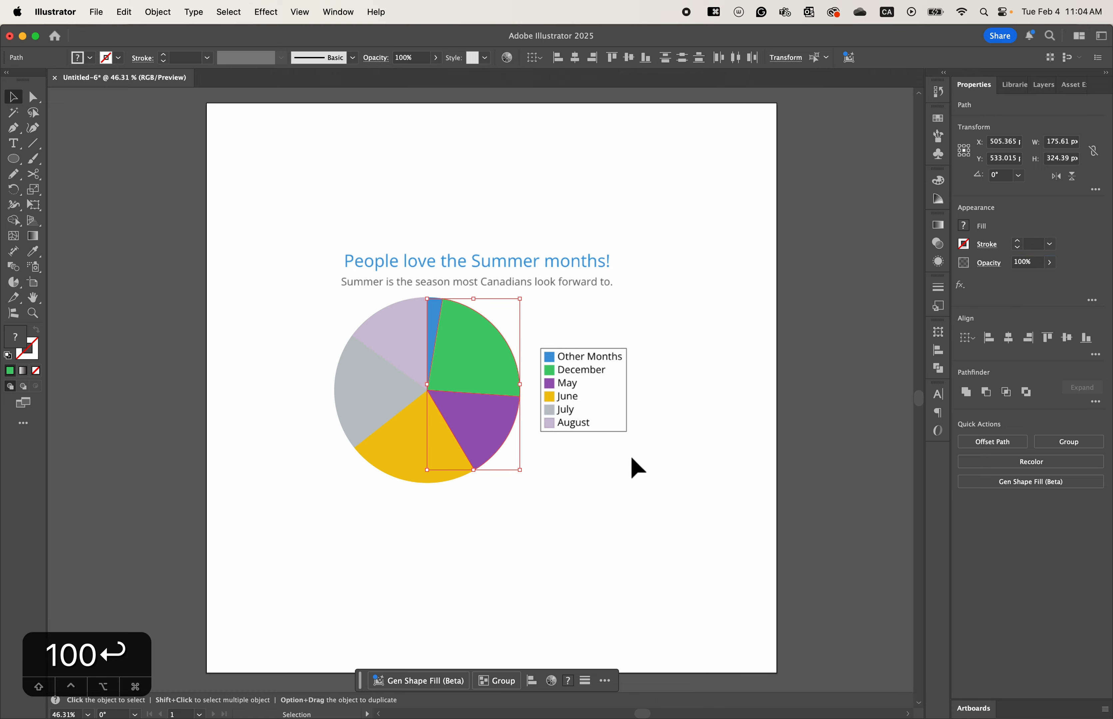
left_click(712, 381)
Move all slices of the recreated pie off the reference chart to the artboard's lower-left area.
left_click_drag(320, 323, 275, 414)
left_click(452, 543)
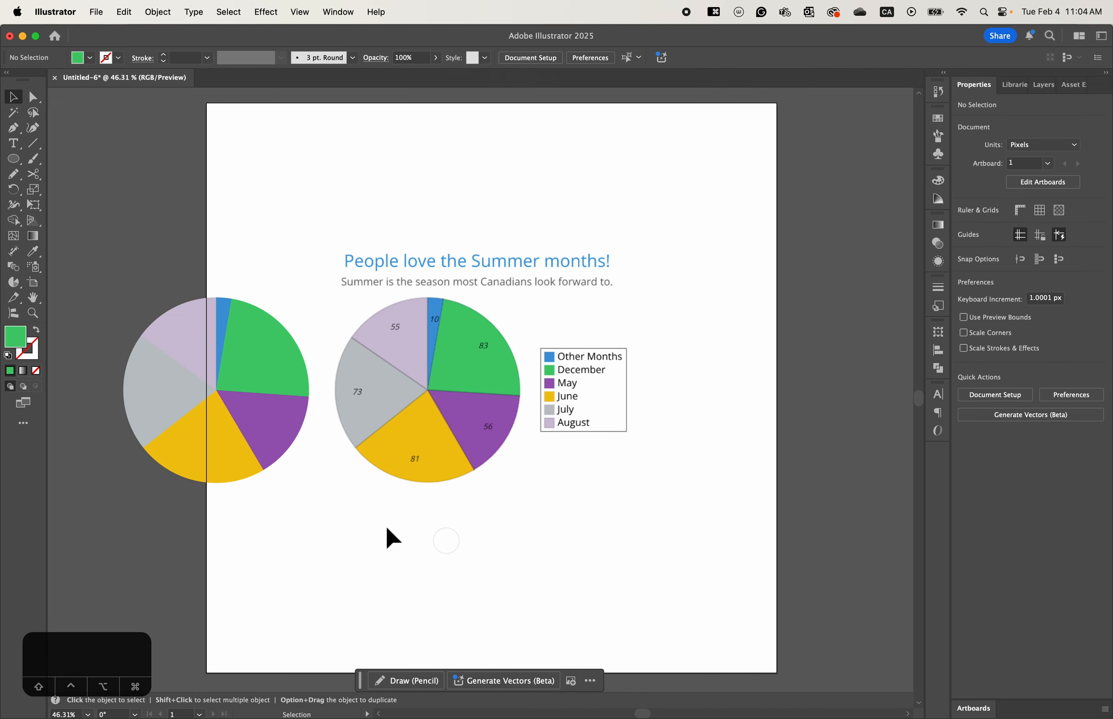
left_click(167, 398)
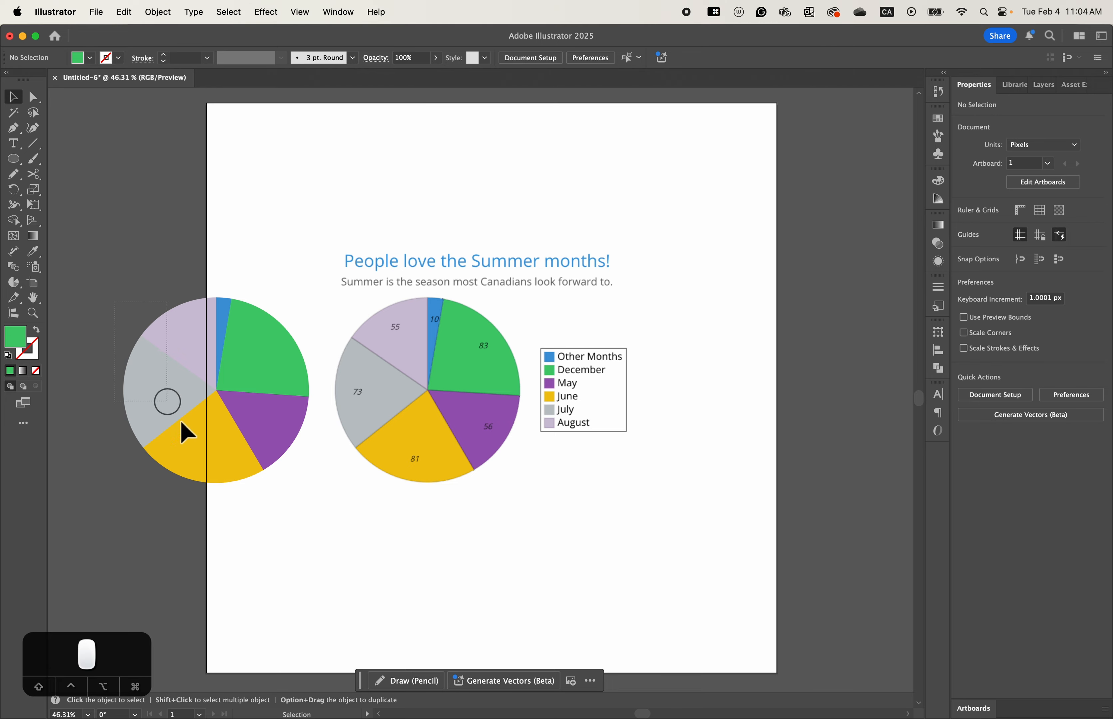
left_click_drag(264, 427, 366, 563)
left_click(515, 627)
Nudge the May slice out of the recreated pie, and undo the nudges.
left_click(368, 576)
key("super+z")
key("super+z")
key("shift+Right")
key("shift+Right")
key("shift+Down")
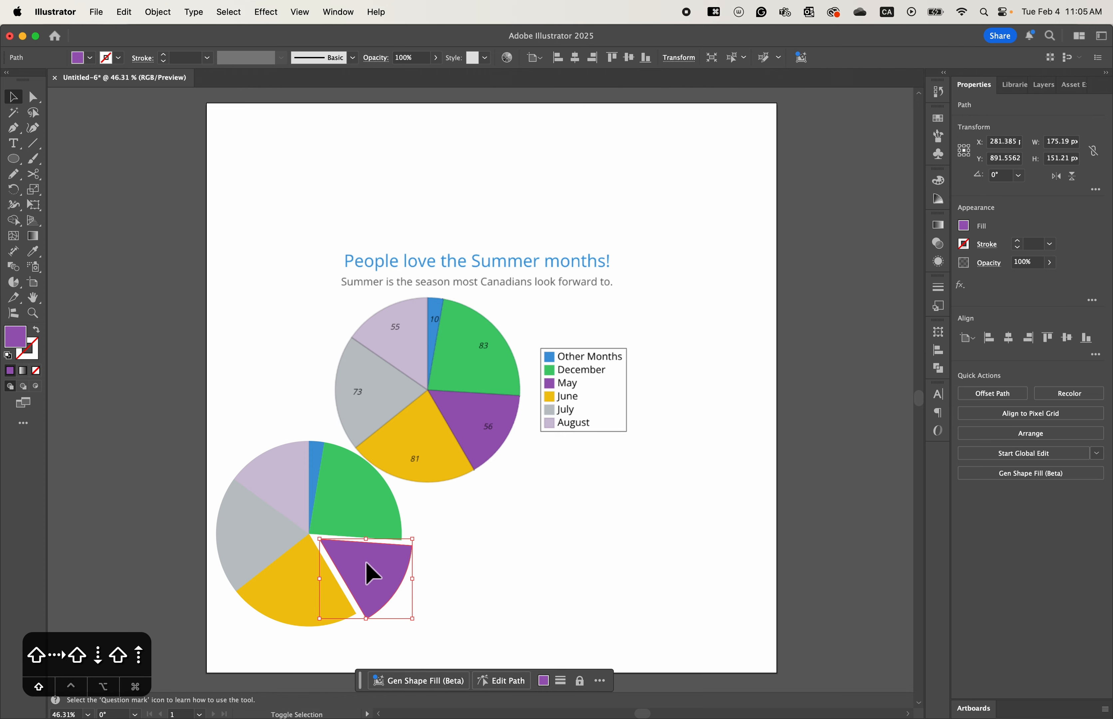
key("super+z")
key("super+z")
key("super+z")
Pull the December slice up and outward from the recreated pie.
left_click(366, 511)
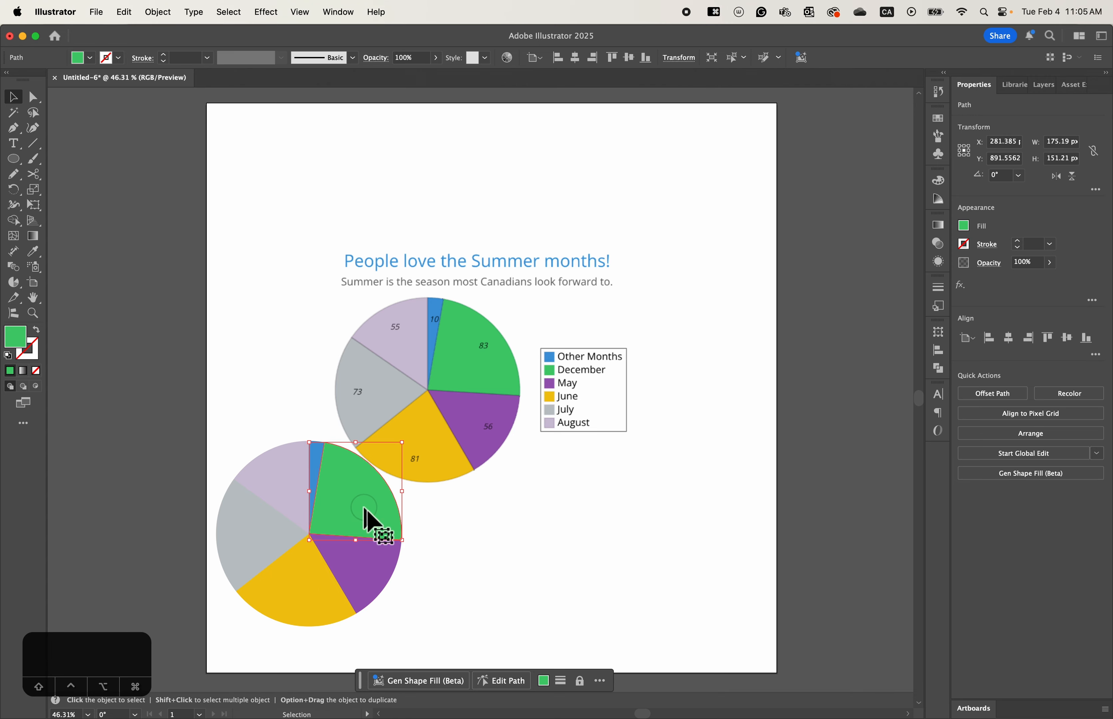
left_click_drag(365, 509, 377, 496)
left_click(492, 539)
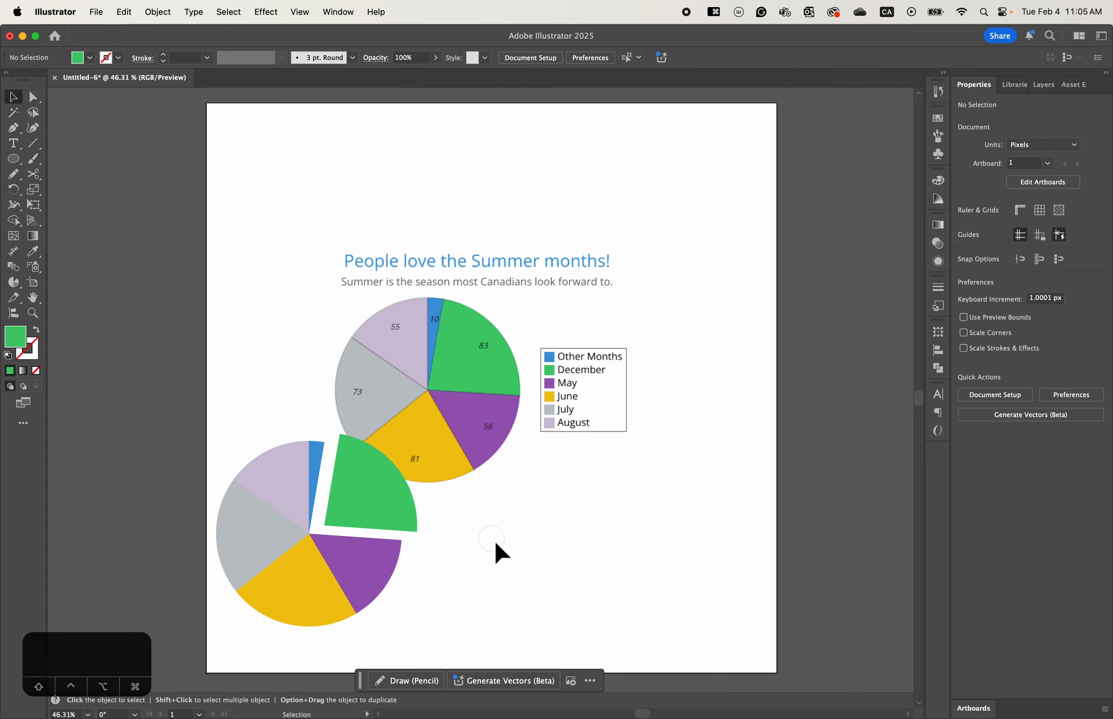
left_click(258, 511)
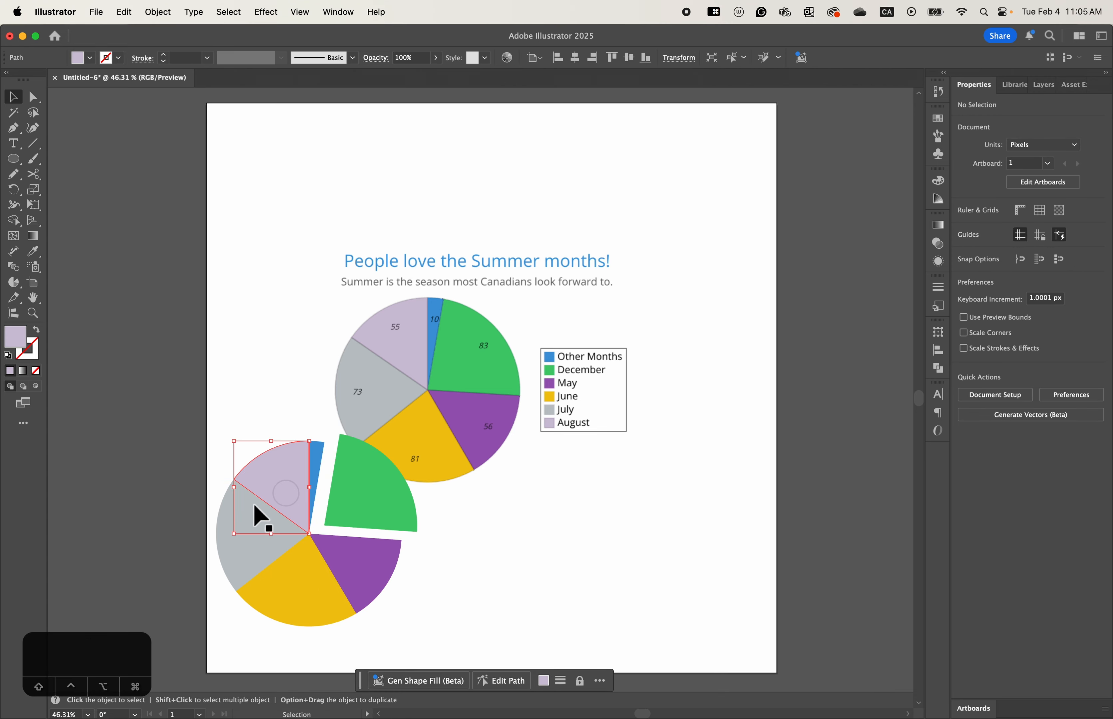
left_click(365, 561)
left_click(360, 520)
left_click(314, 487)
Undo the slice and pie moves, and move the whole recreated pie to the artboard's lower-right area.
key("super+z")
key("super+z")
key("super+z")
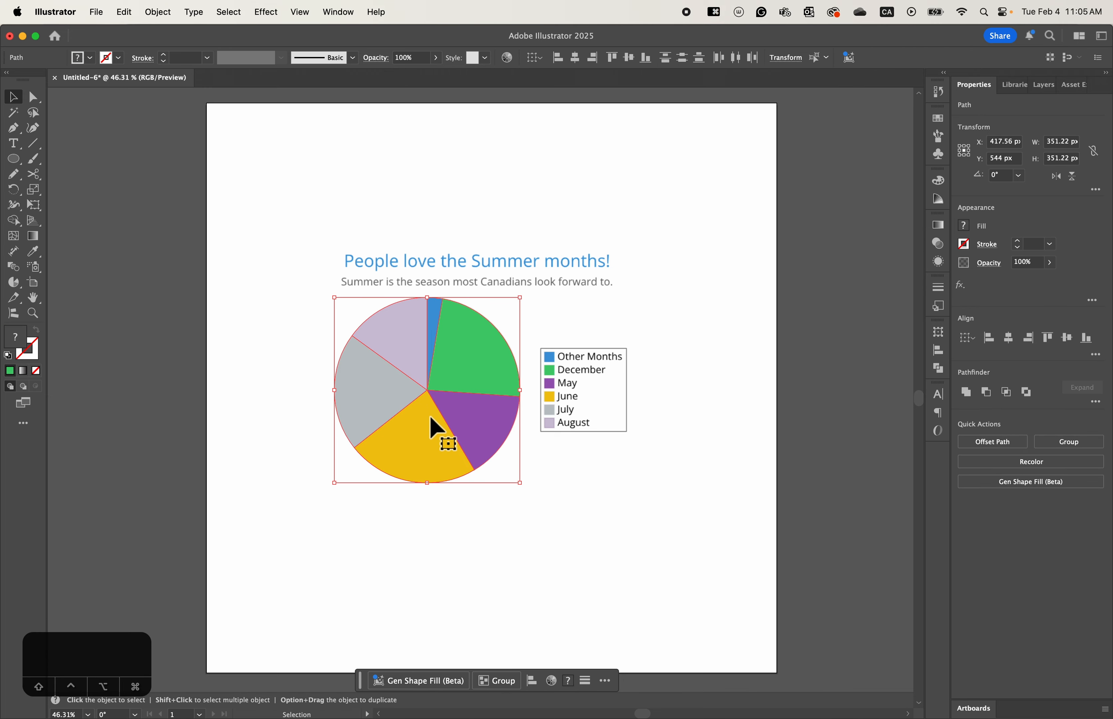
left_click_drag(403, 392, 646, 598)
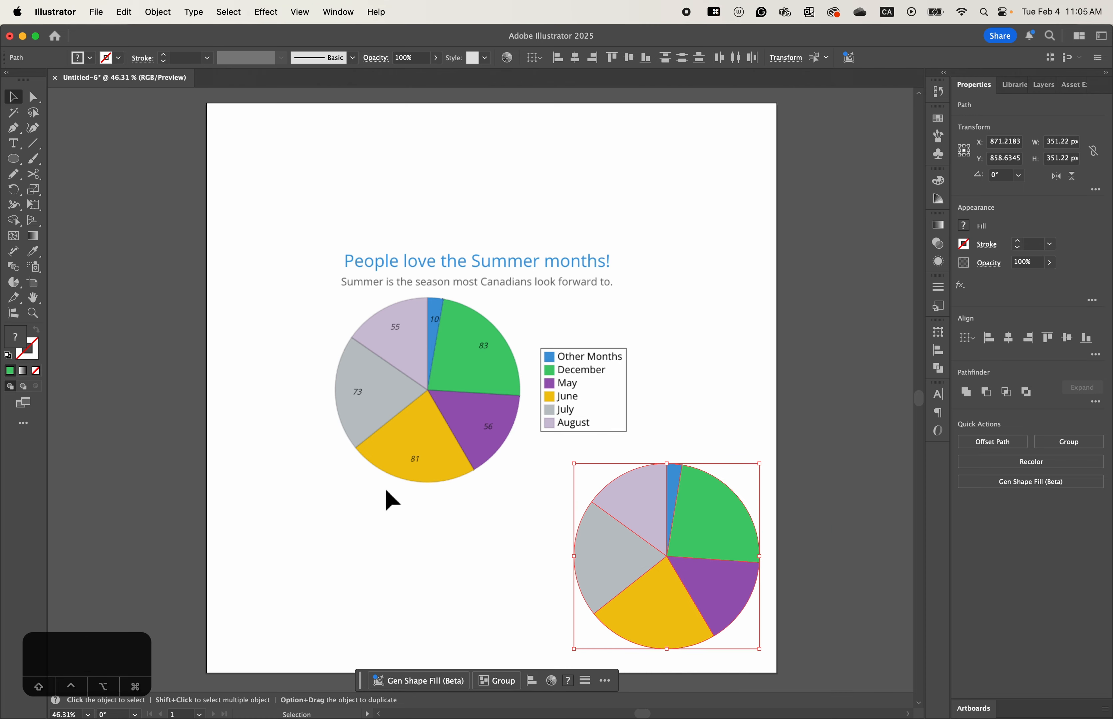
left_click(206, 327)
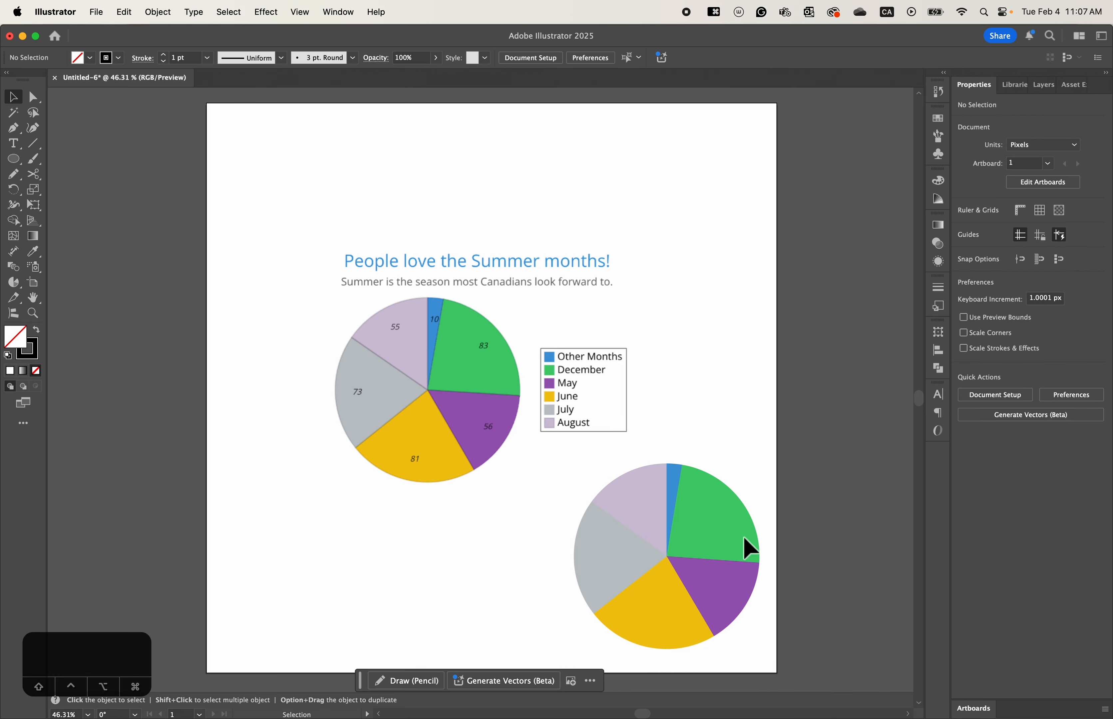
Draw an unfilled circle about 350 px in diameter centred on the reference pie, and nudge it down 4 px to match the pie's outline.
left_click(13, 159)
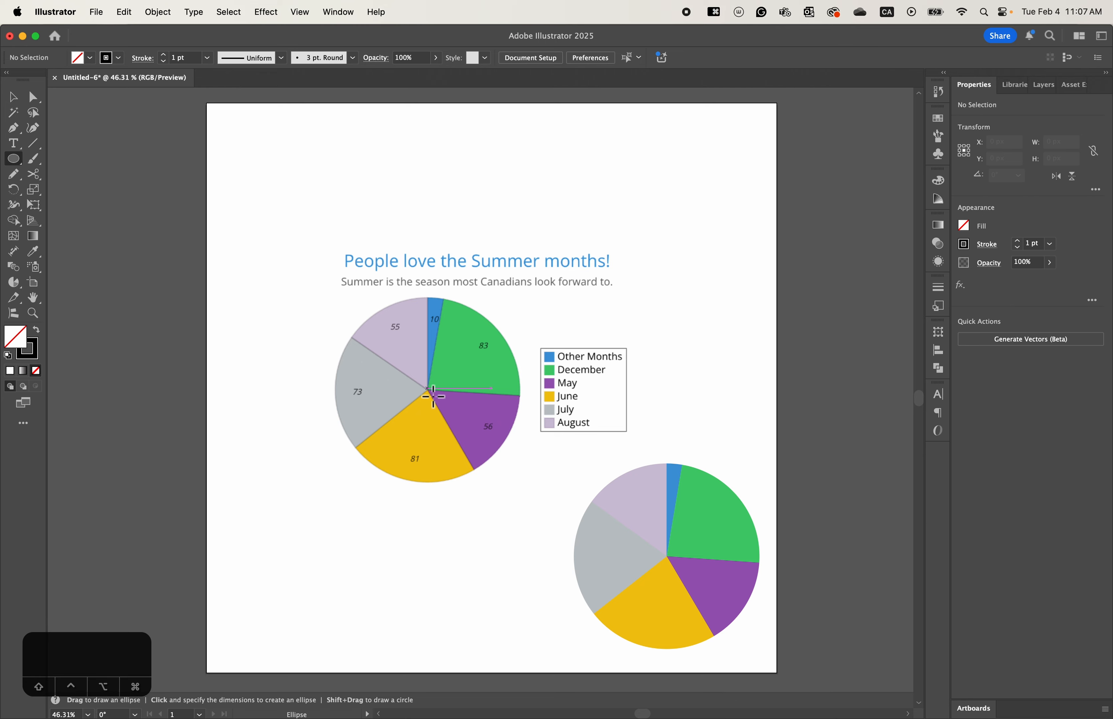
left_click_drag(433, 396, 525, 485)
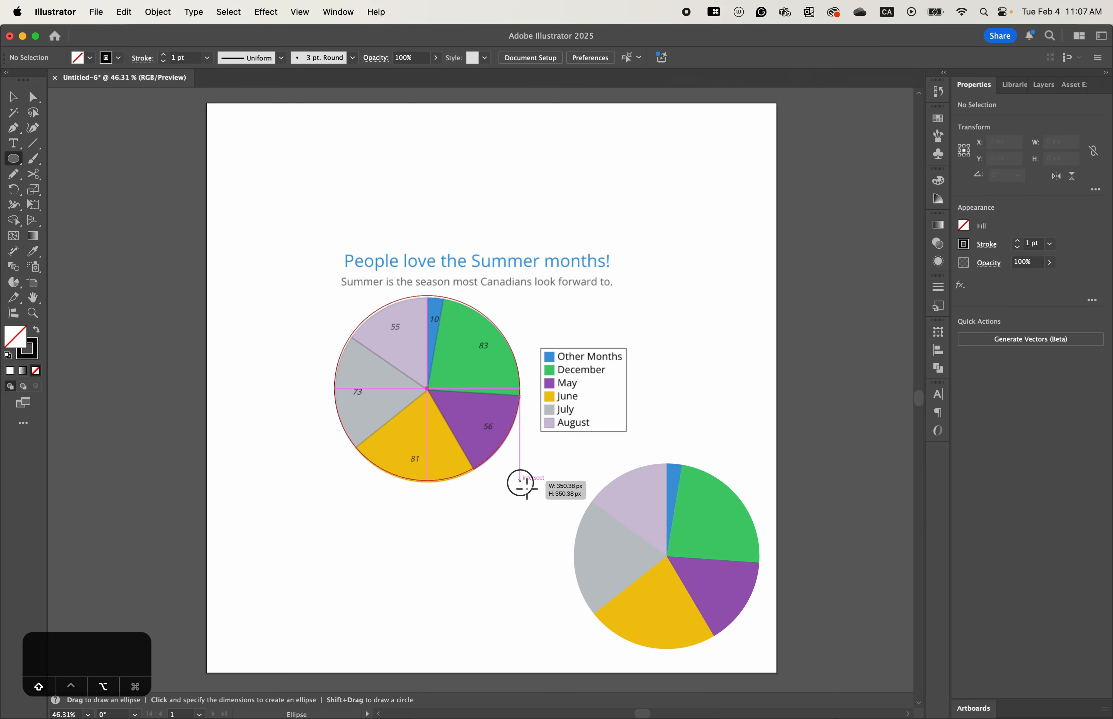
left_click_drag(520, 481, 522, 484)
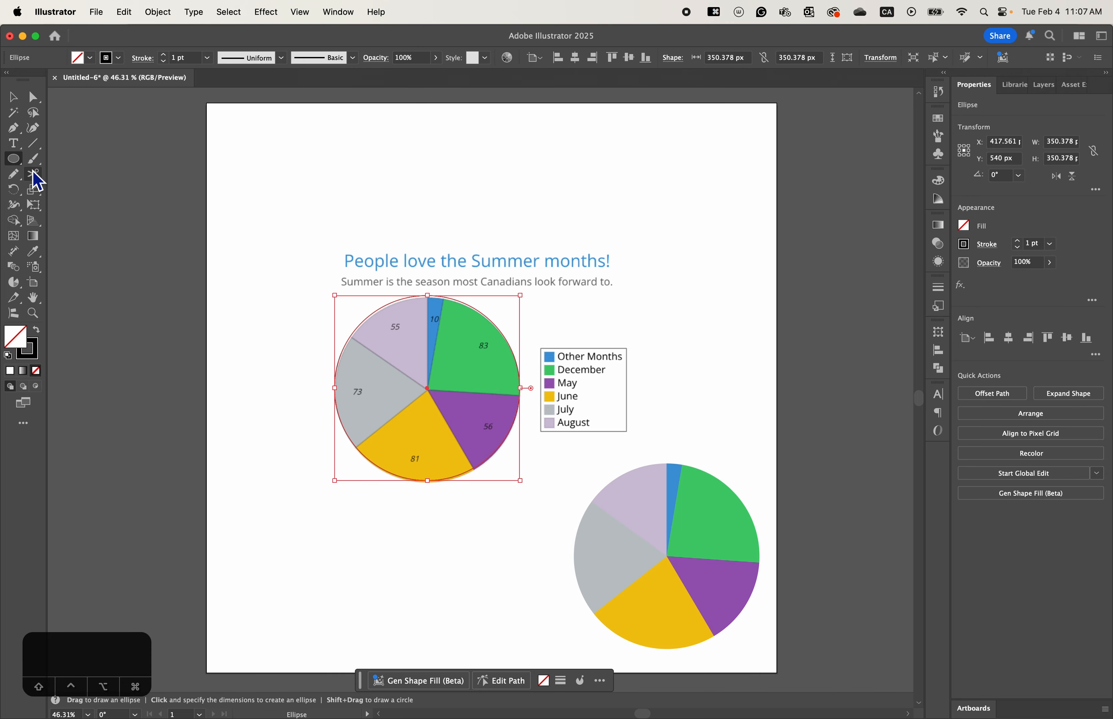
left_click(23, 100)
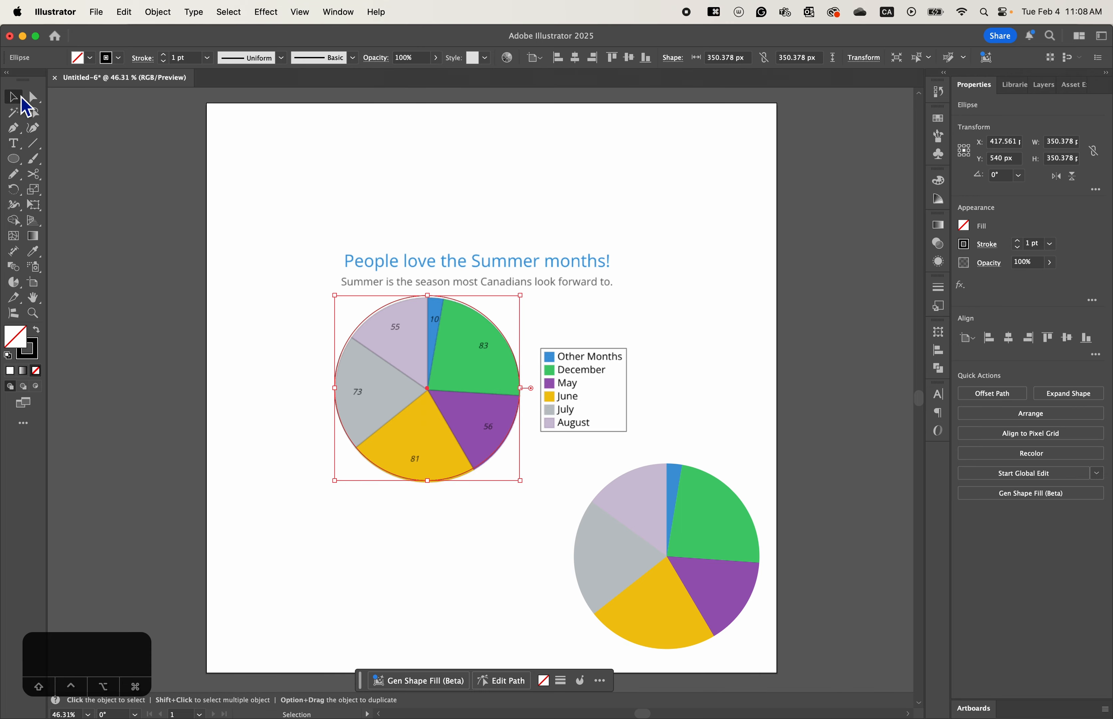
key("Down")
key("Down")
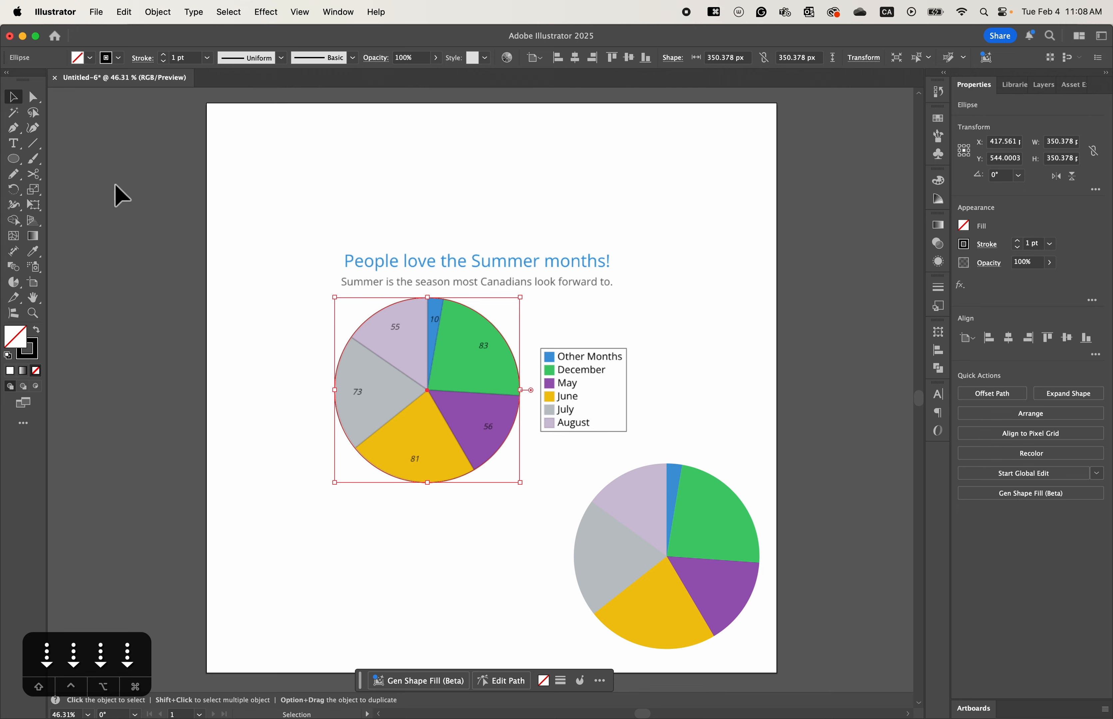
left_click(262, 239)
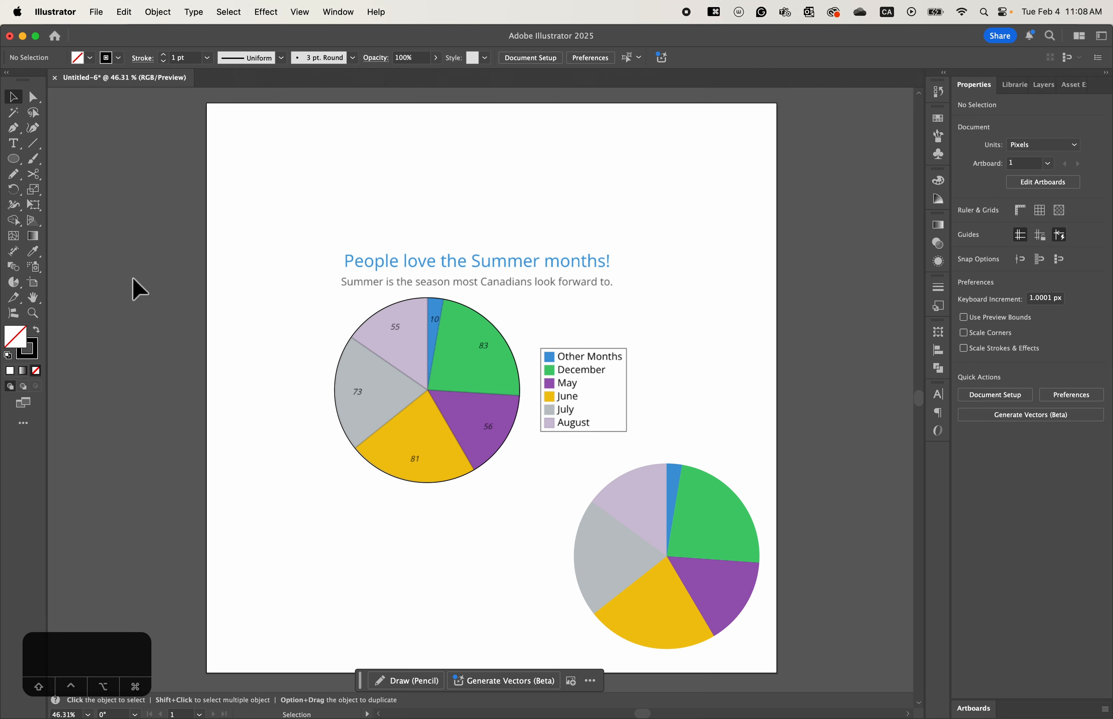
Draw Line Segment strokes along the reference pie's slice boundaries, each running between the centre and a point just outside the circle.
left_click(33, 143)
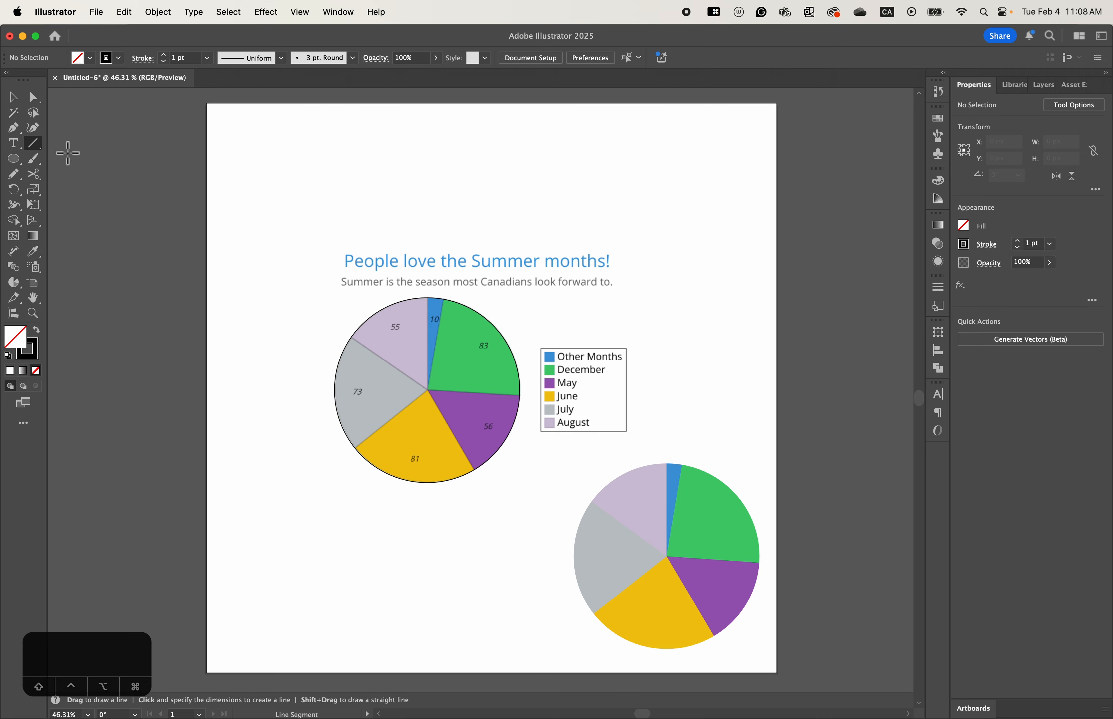
left_click(36, 142)
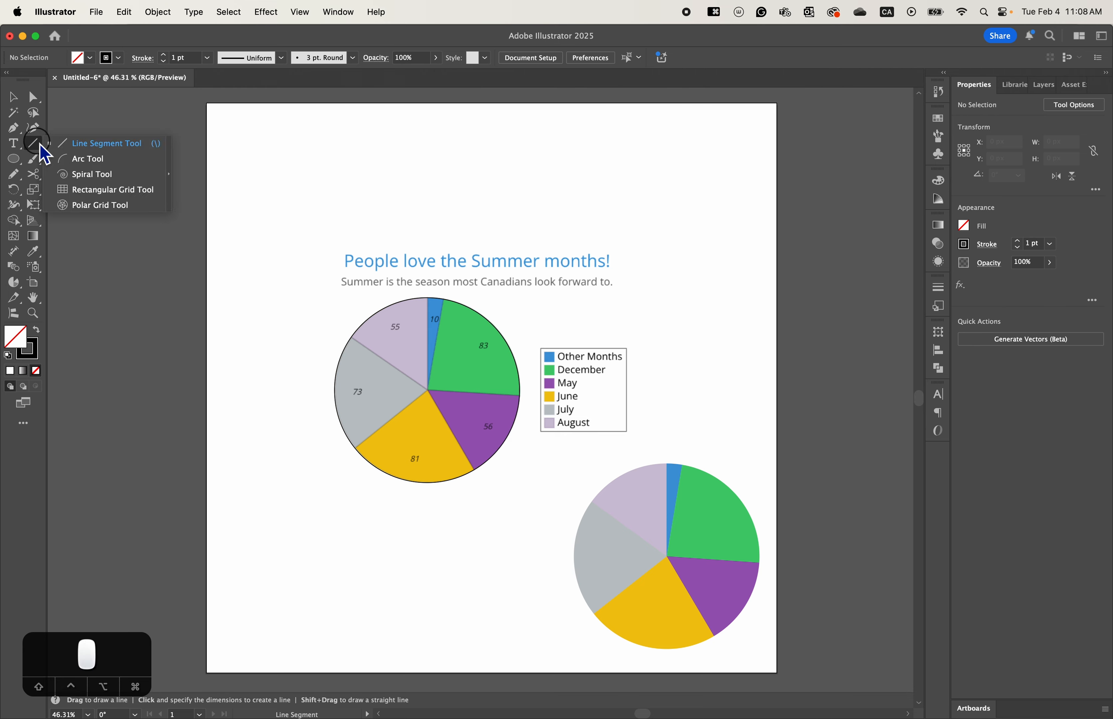
left_click(95, 147)
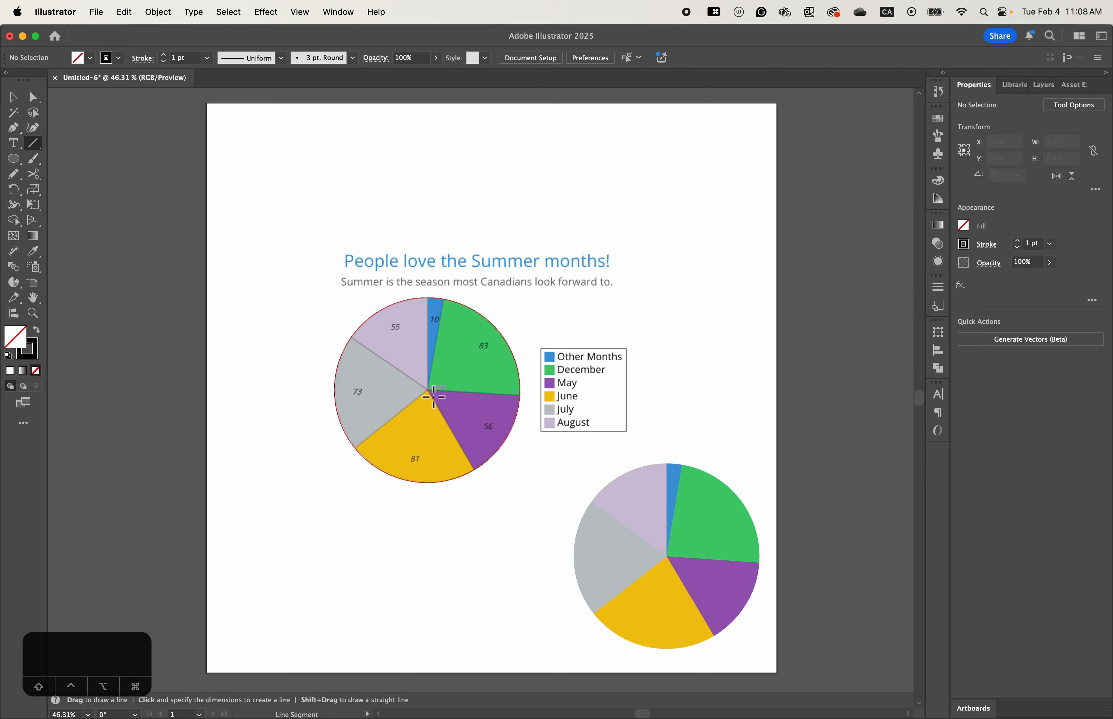
left_click_drag(427, 391, 324, 318)
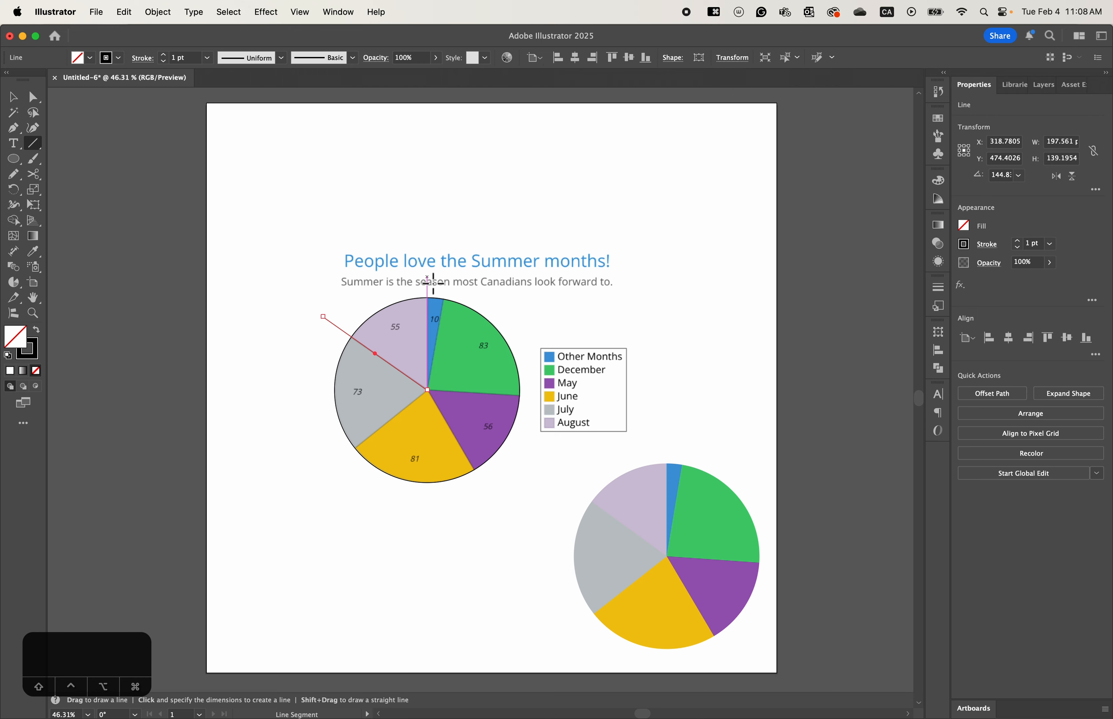
left_click_drag(433, 286, 434, 394)
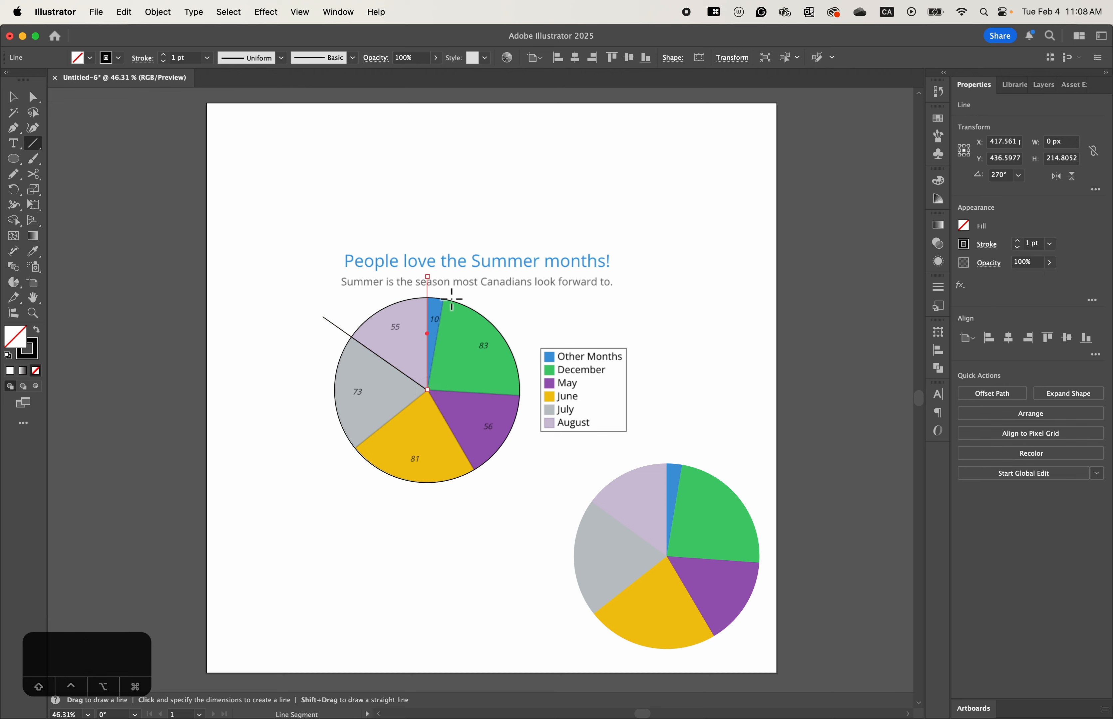
left_click_drag(447, 283, 434, 397)
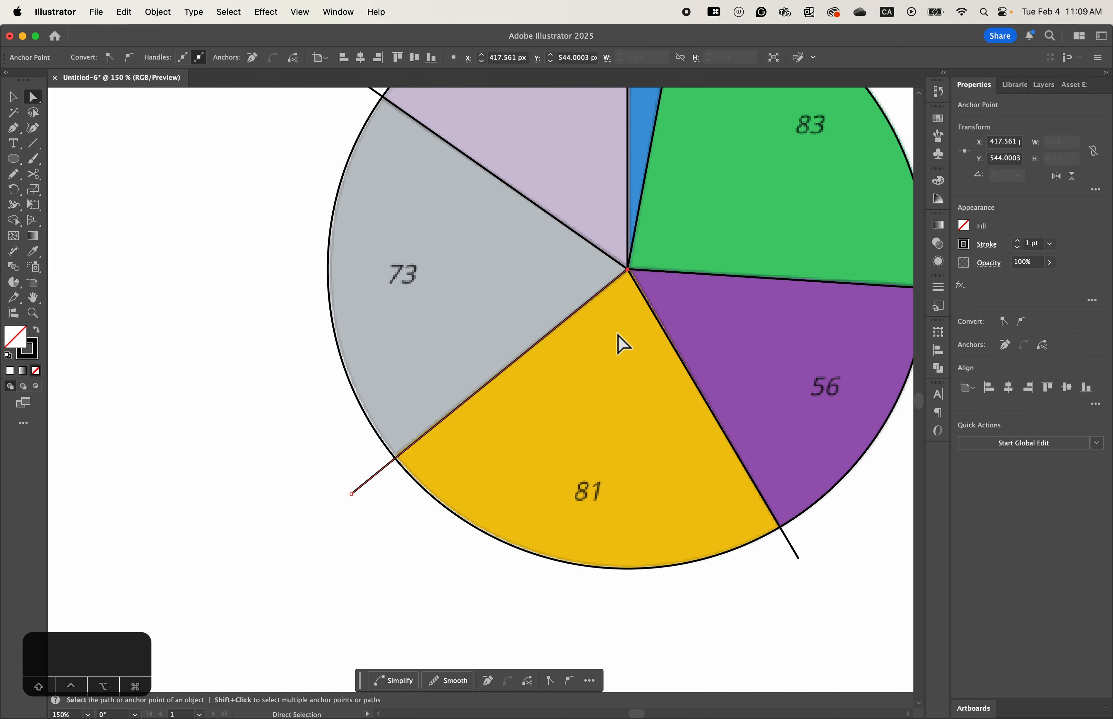
key("super+minus")
key("super+minus")
key("super+minus")
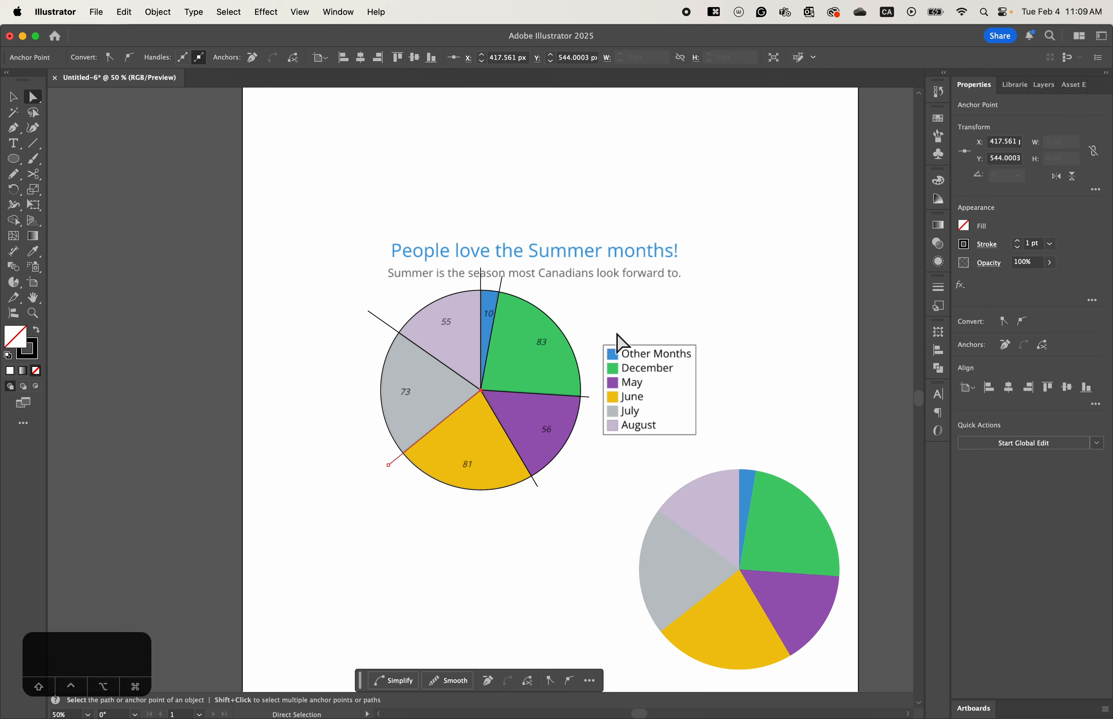
left_click(13, 97)
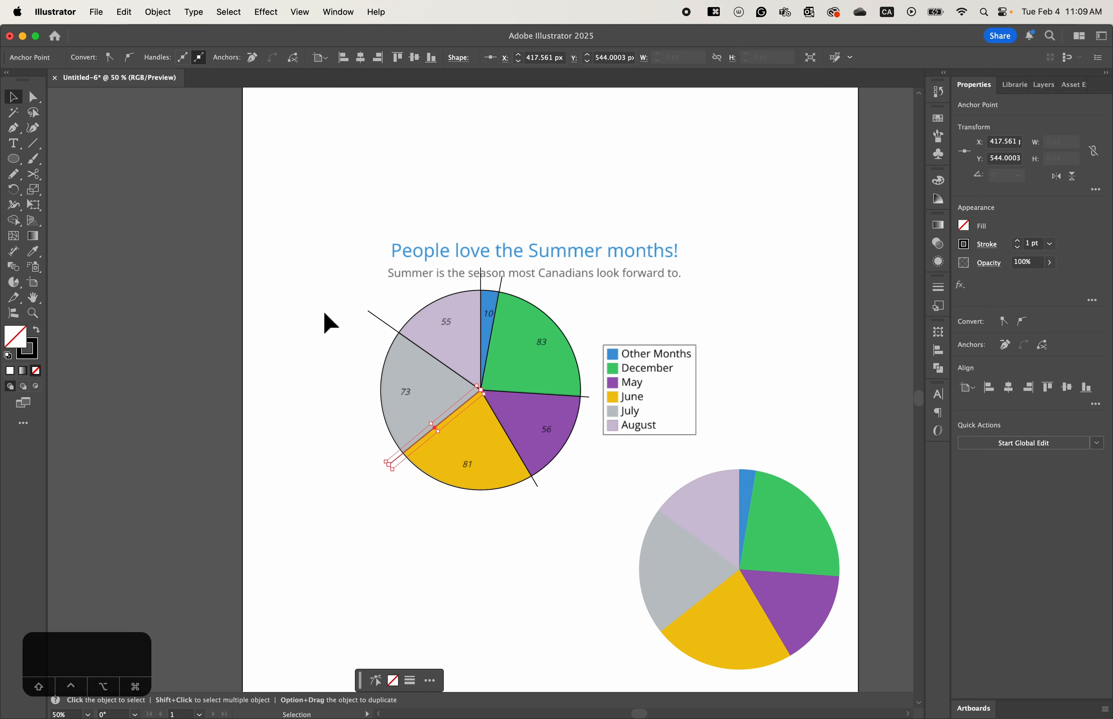
Select the unfilled circle with all its dividing lines and turn each of the six slice regions into its own shape with Shape Builder.
left_click(401, 537)
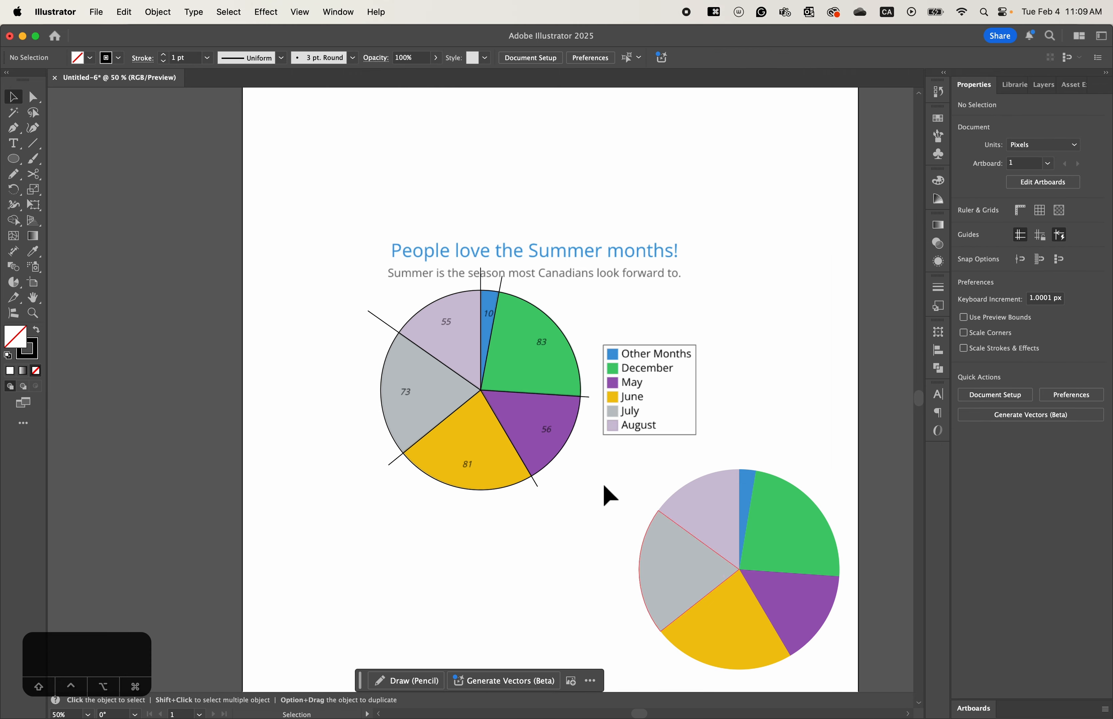
left_click_drag(318, 274, 595, 533)
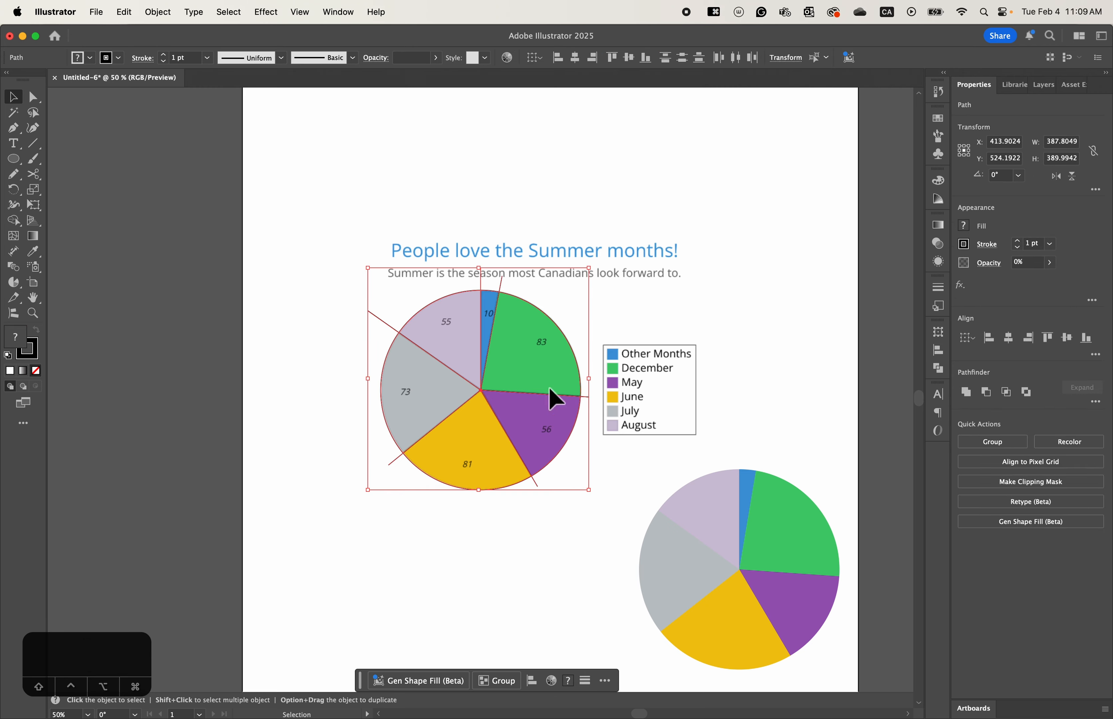
left_click(18, 225)
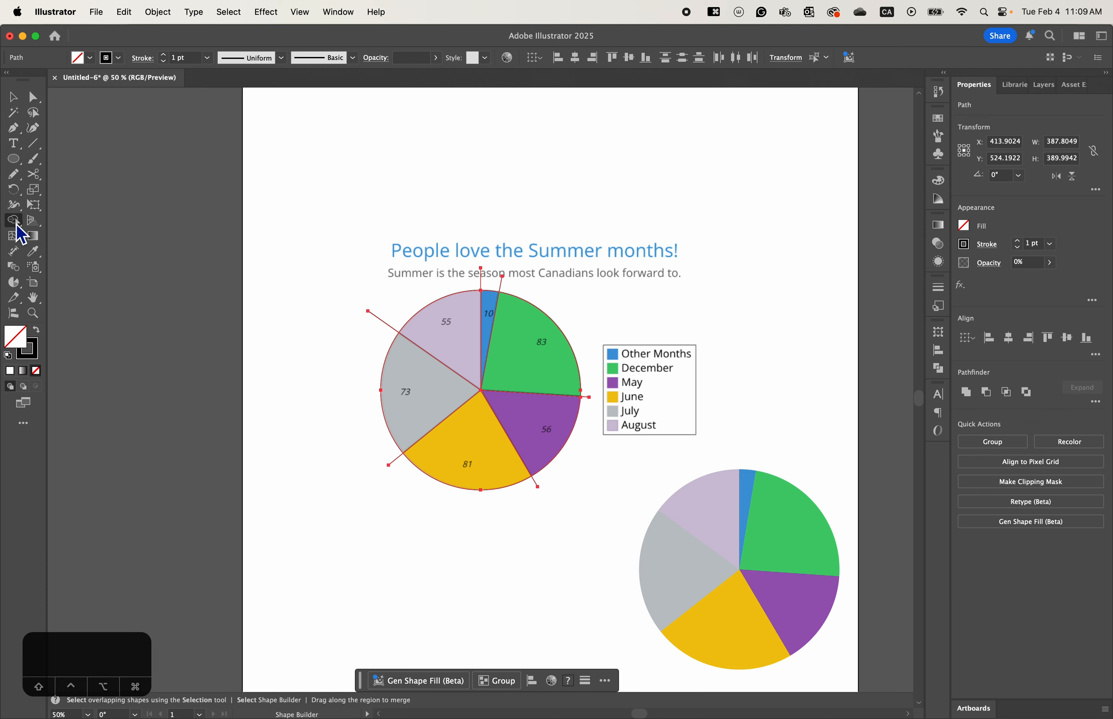
left_click(417, 392)
left_click(454, 335)
left_click(488, 303)
left_click(544, 349)
left_click(540, 429)
left_click(476, 465)
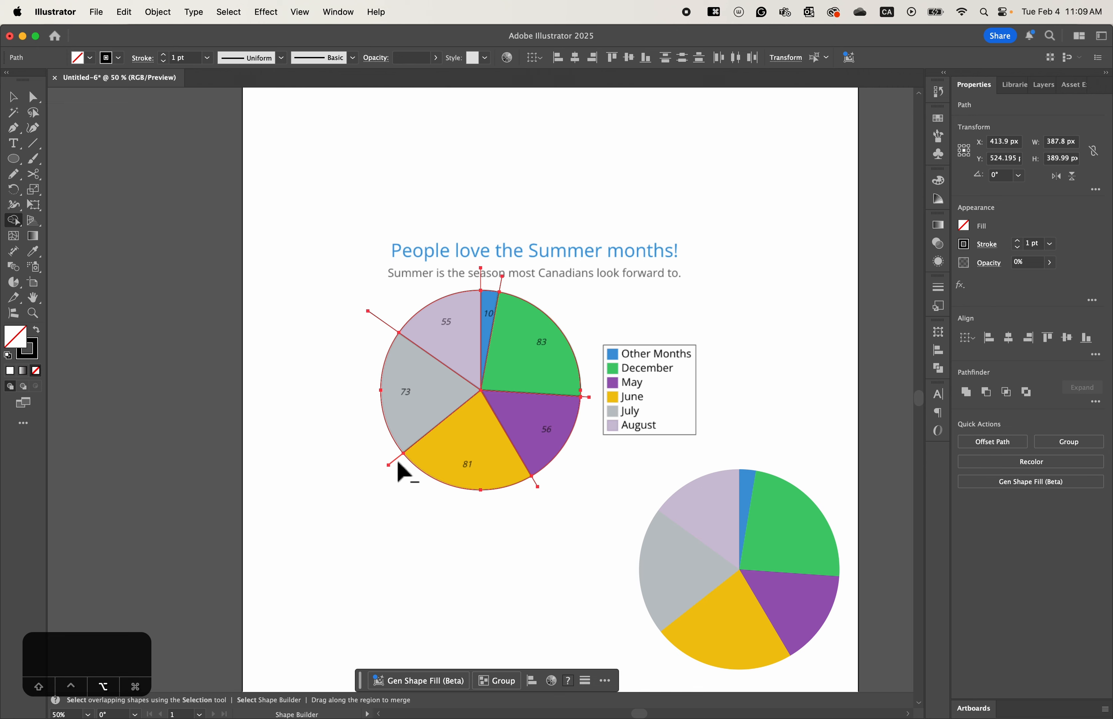
Erase the line ends that stick out beyond the circle with Shape Builder, and deselect the artwork.
left_click(387, 324, "alt")
left_click(499, 283, "alt")
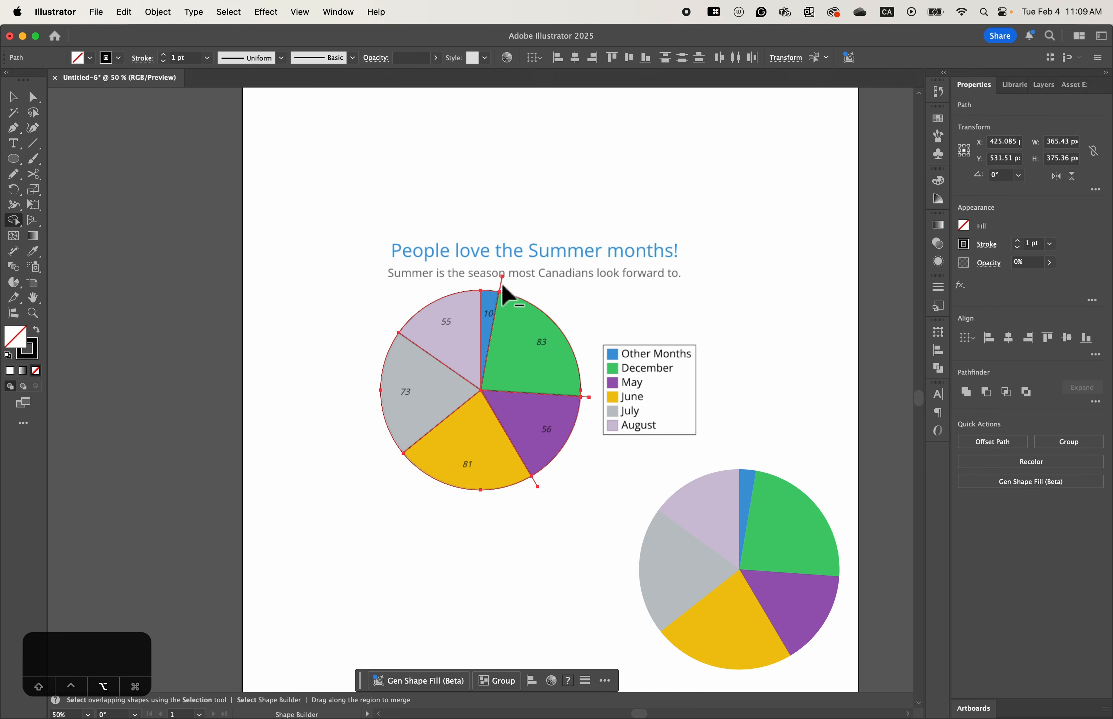
left_click(587, 398, "alt")
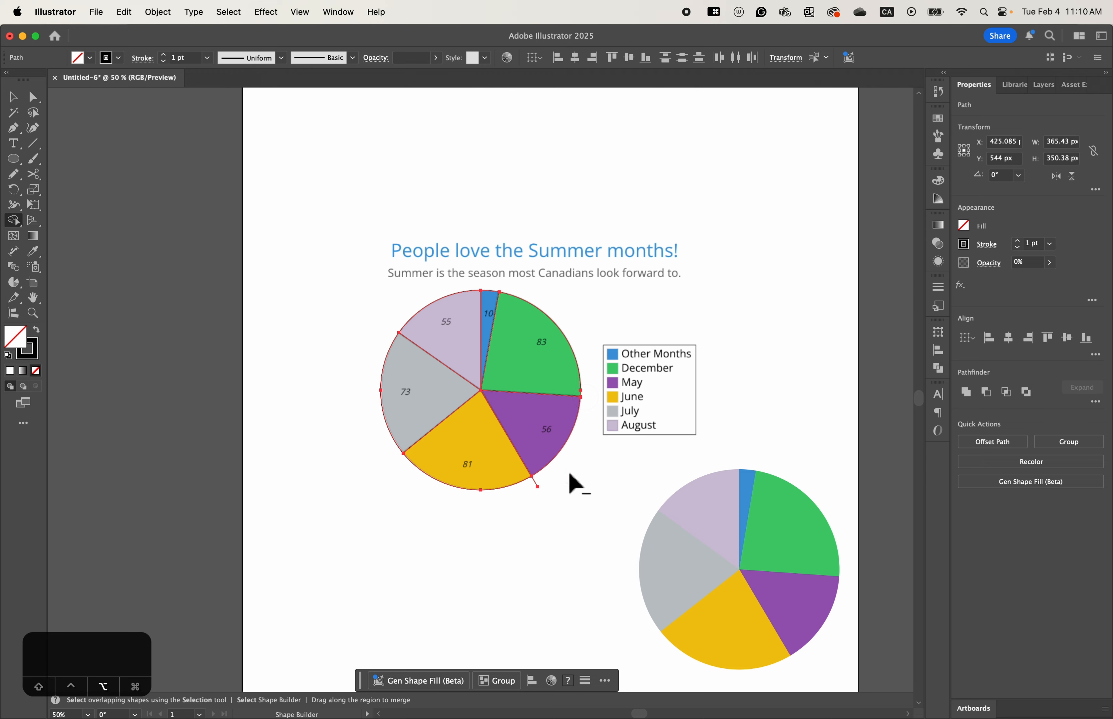
left_click(536, 486, "alt")
left_click(13, 97)
left_click(280, 253)
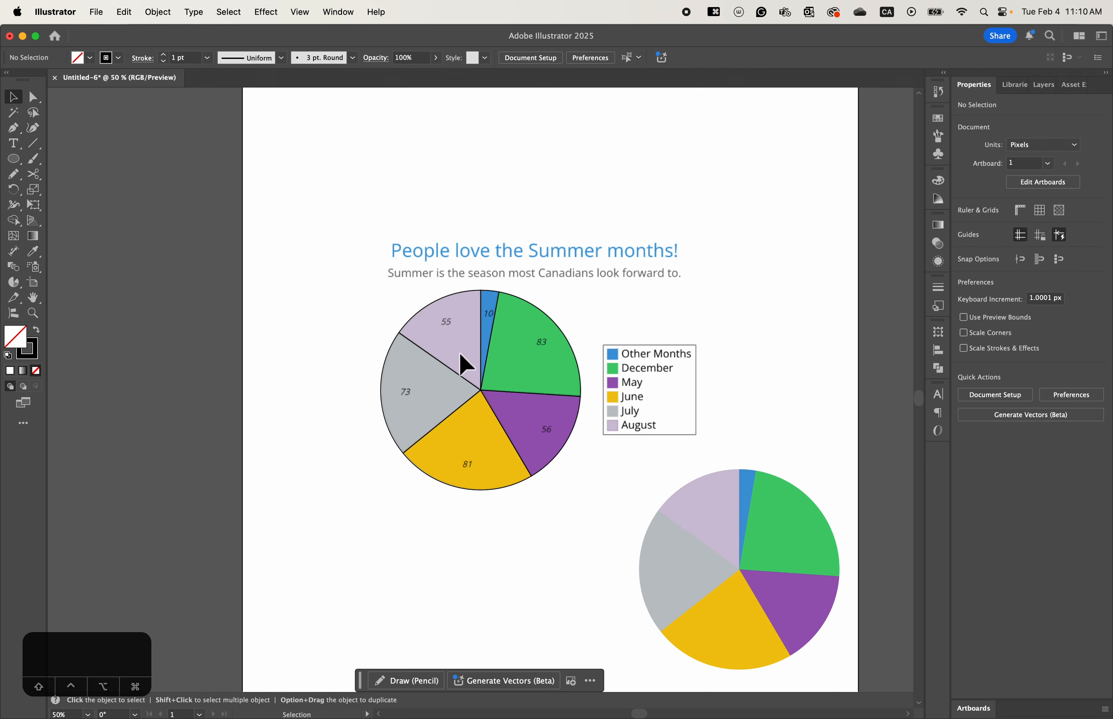
Pull the August and July outline slices away from the circle to test their separation, and undo both moves.
mouse_move(414, 294)
left_mouse_down()
mouse_move(438, 324)
mouse_move(418, 280)
left_mouse_up()
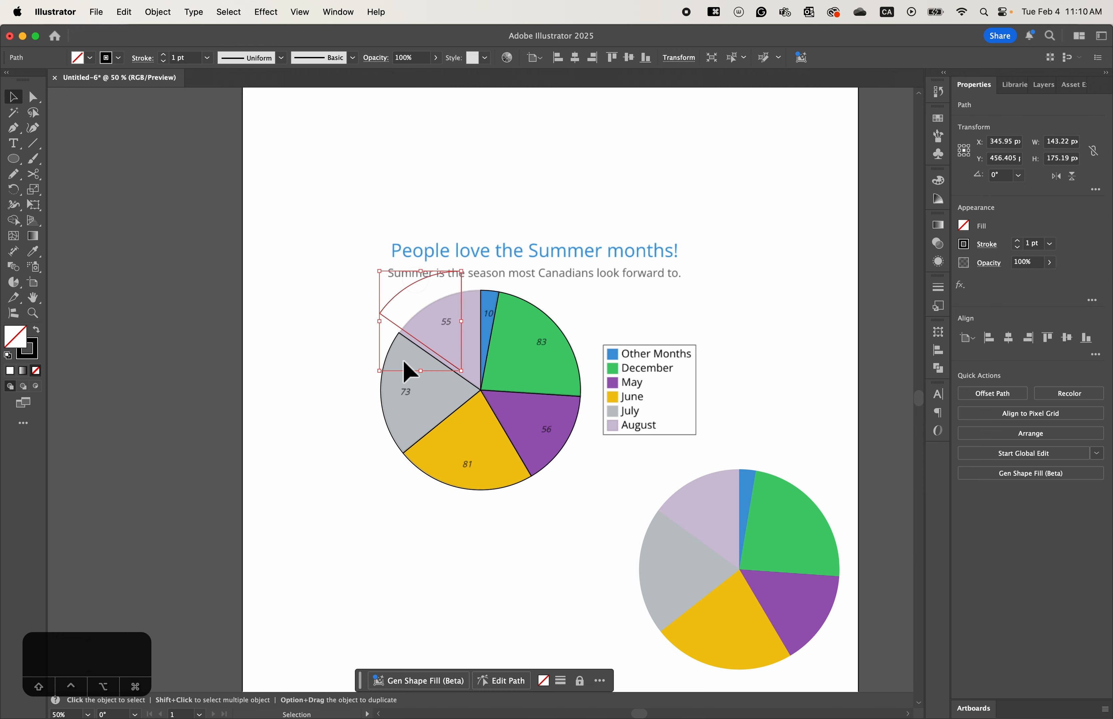
left_click_drag(386, 414, 340, 421)
key("super+z")
key("super+z")
left_click(265, 330)
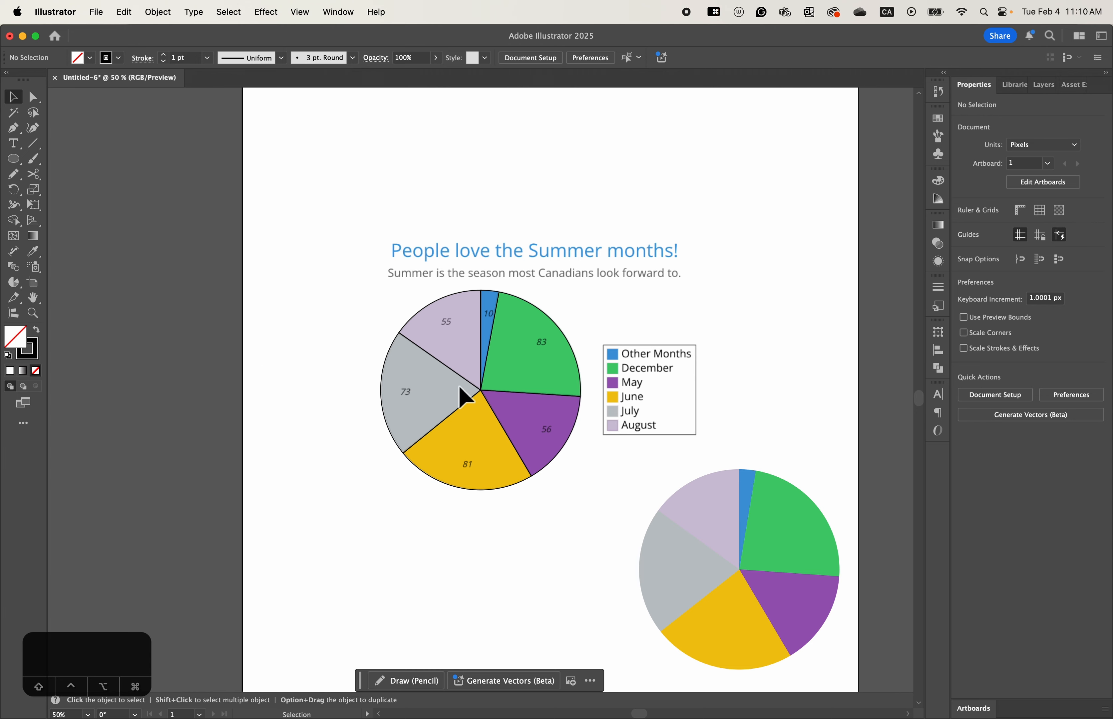
Apply the legend's Other Months blue, December green and May purple to their matching outline slices with the Eyedropper.
left_click(36, 255)
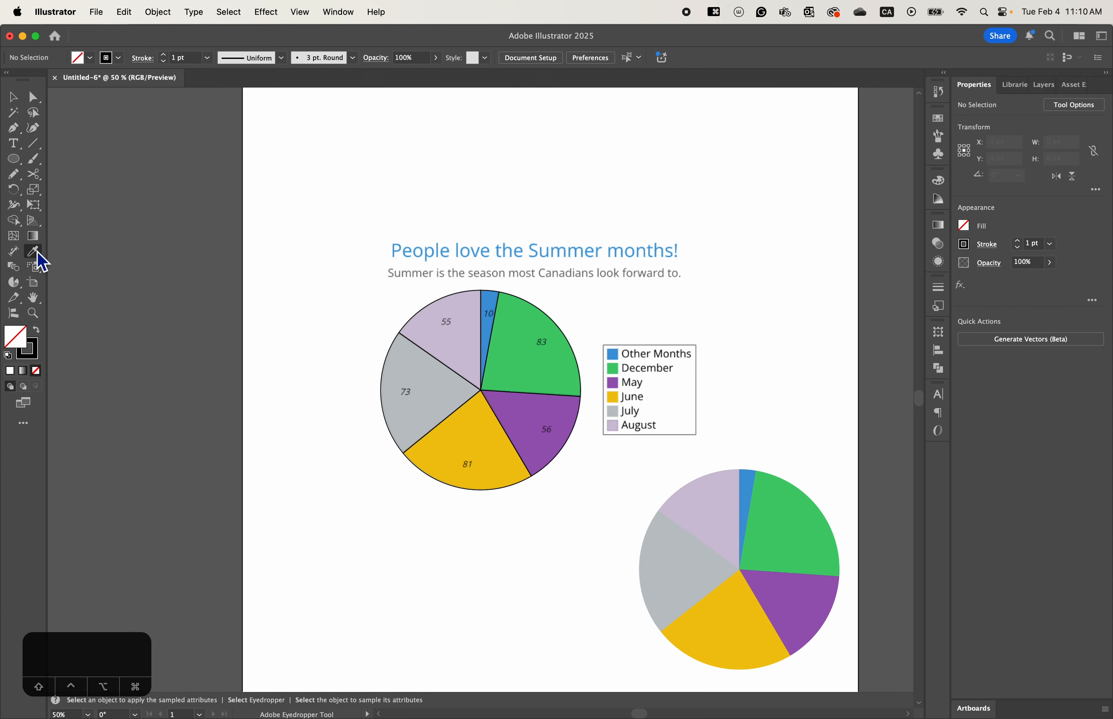
left_click(614, 357)
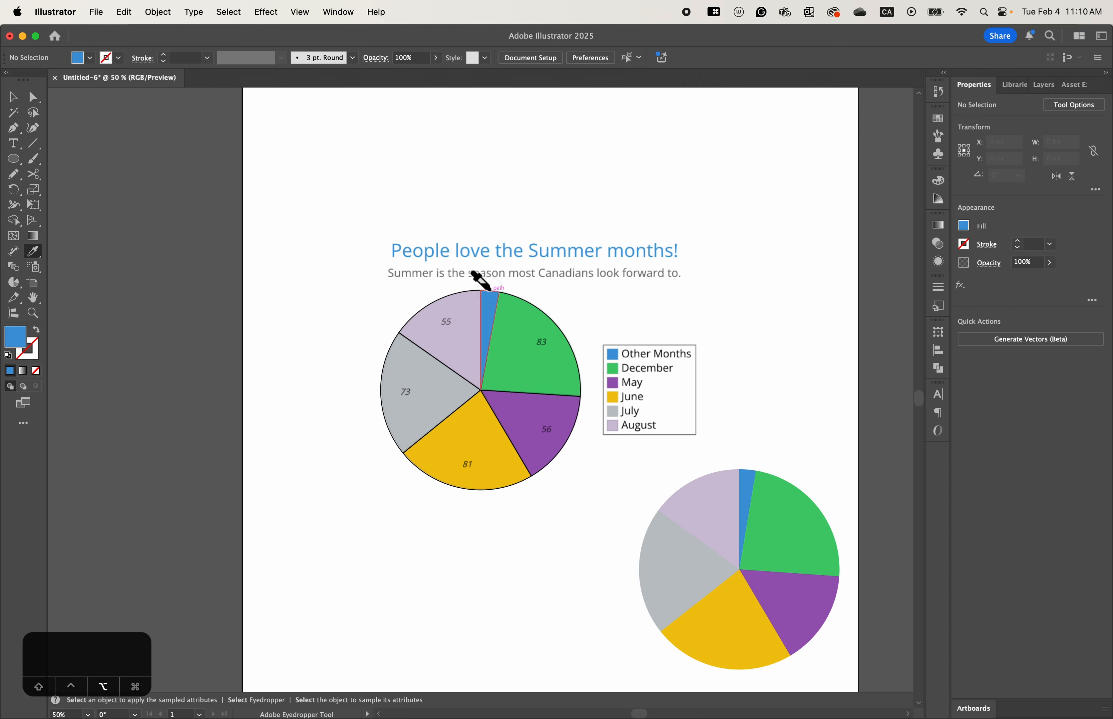
left_click(547, 350)
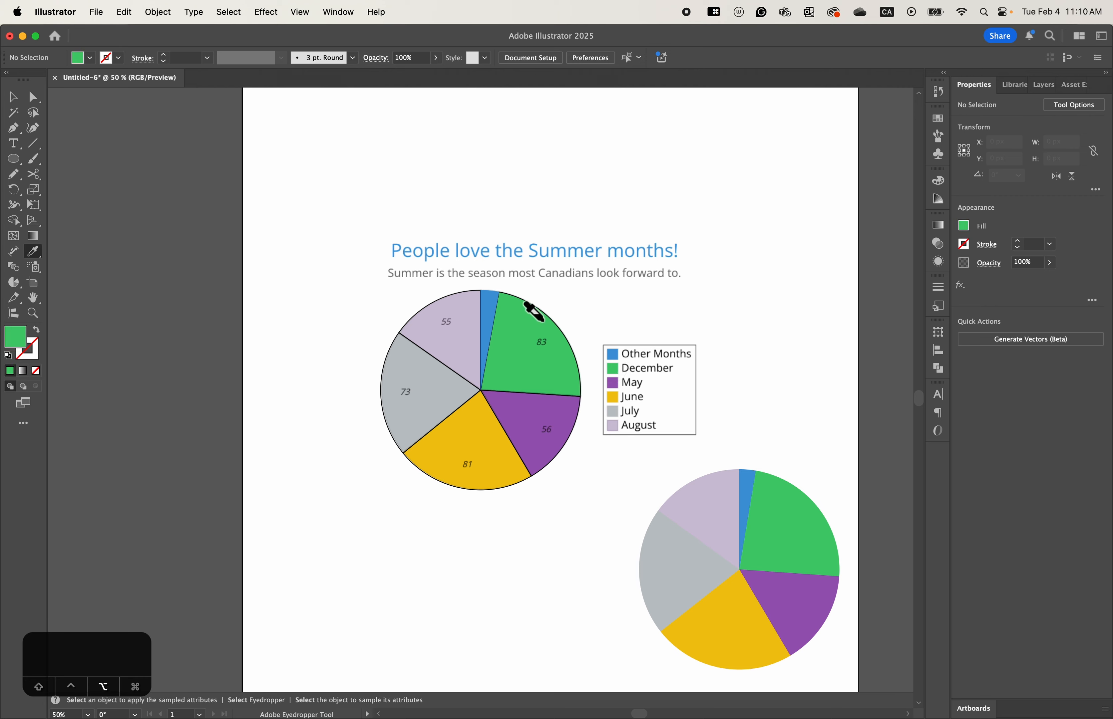
left_click(531, 308, "alt")
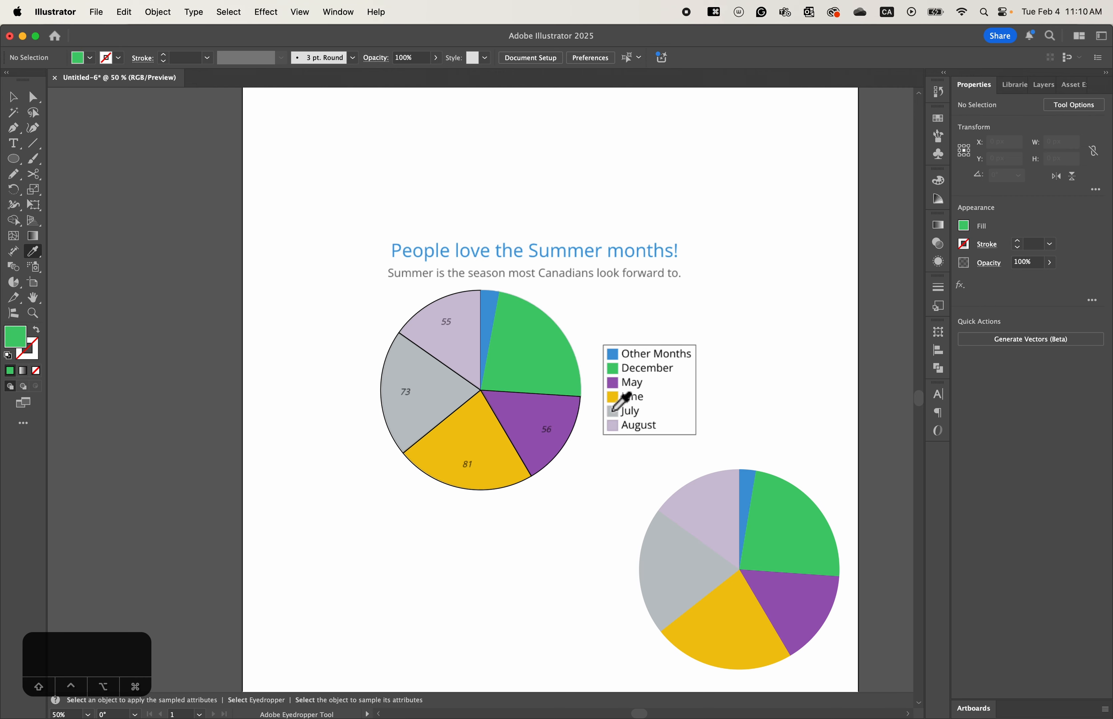
left_click(558, 442)
left_click(558, 442, "alt")
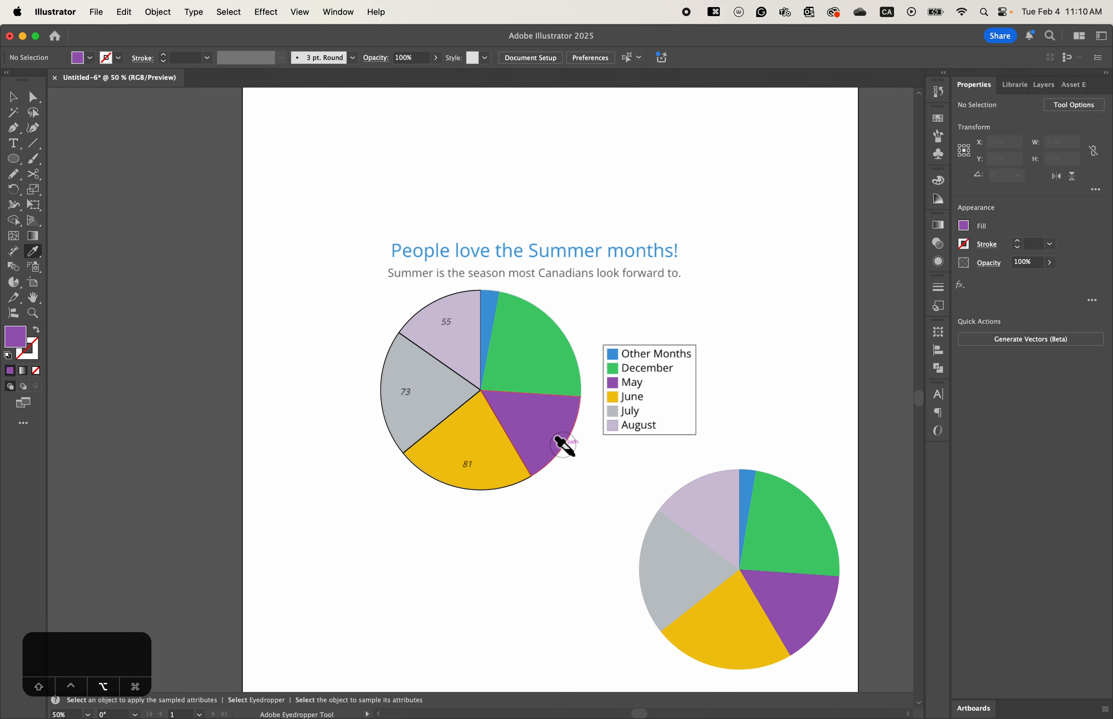
Apply the legend's June yellow, July grey and August lilac to the three remaining outline slices with the Eyedropper.
left_click(614, 398)
left_click(505, 483, "alt")
left_click(613, 412)
left_click(383, 392, "alt")
left_click(613, 425)
left_click(426, 306, "alt")
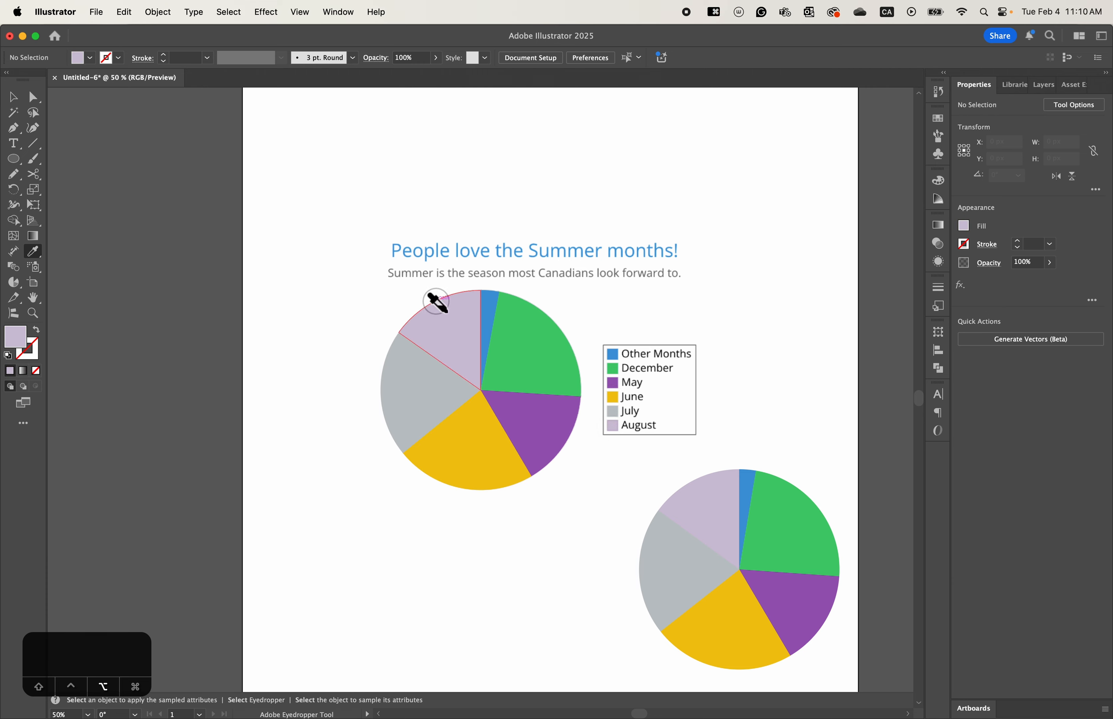
Move the whole newly coloured pie off the reference chart to the artboard's lower-left area.
left_click(13, 97)
key("space")
left_click_drag(646, 484, 537, 420)
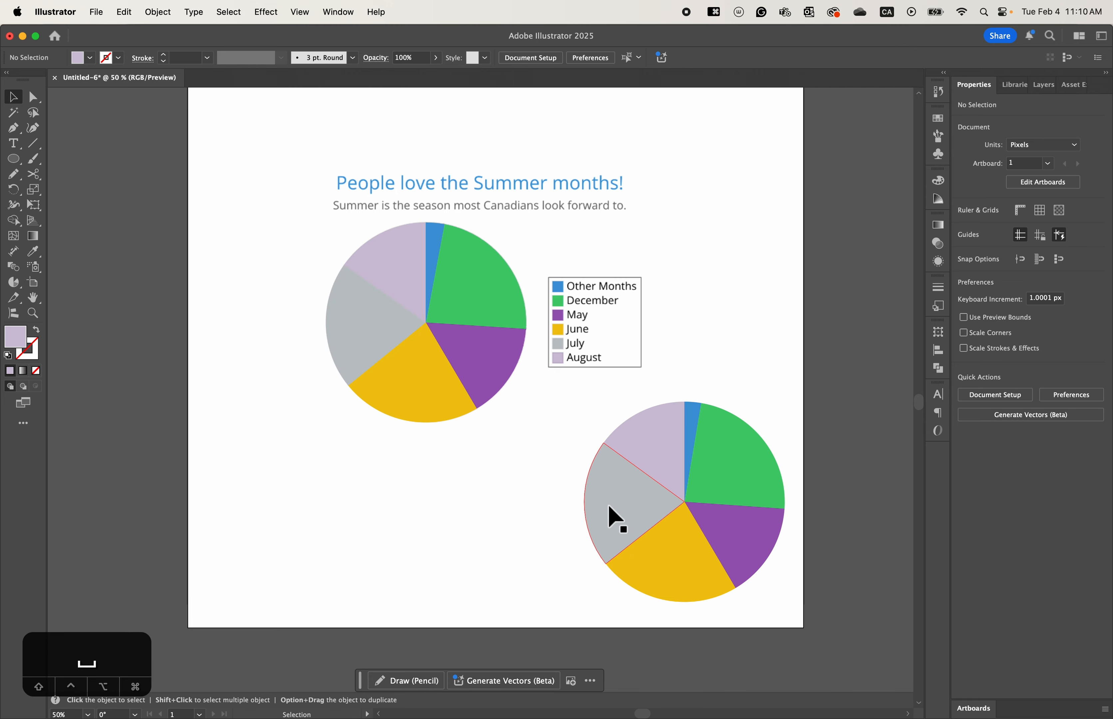
left_click_drag(294, 231, 511, 442)
left_click_drag(489, 343, 375, 527)
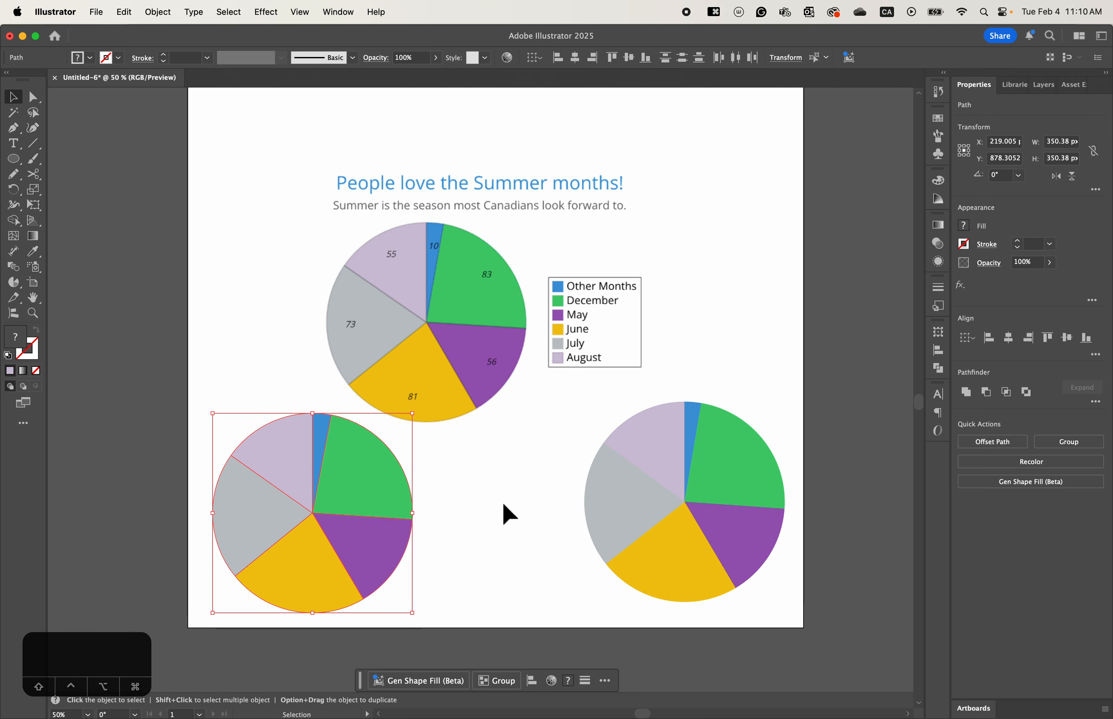